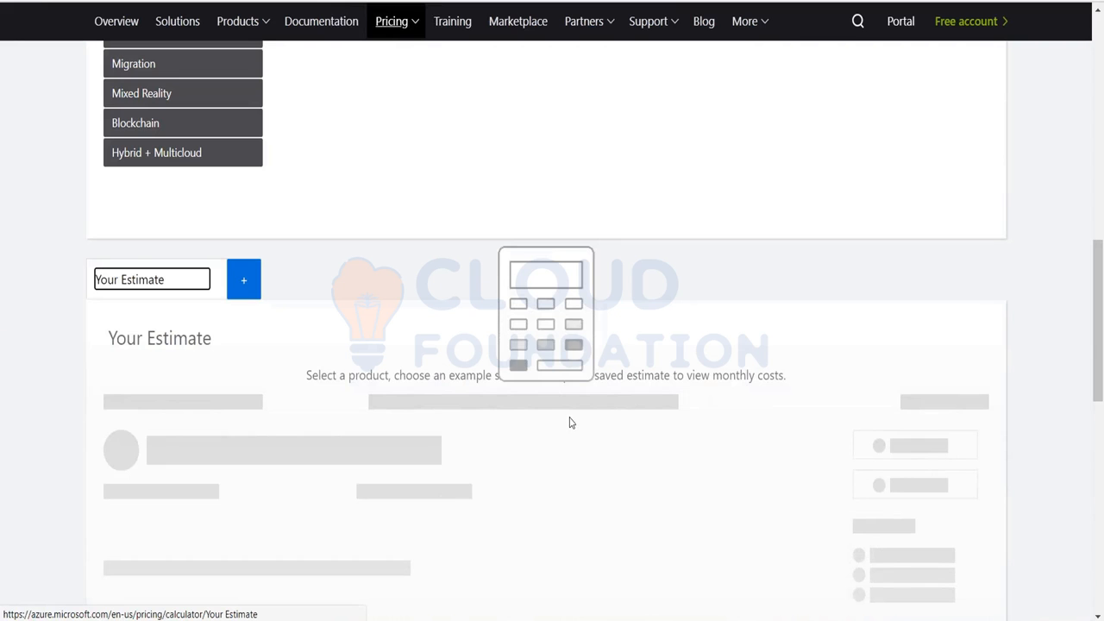
Step: Delete the existing estimate that holds the three D4 v4 virtual machines and confirm the deletion
{"action": "scroll", "coordinate": [764, 392], "scroll_direction": "down", "scroll_amount": 1}
{"action": "scroll", "coordinate": [762, 391], "scroll_direction": "down", "scroll_amount": 2}
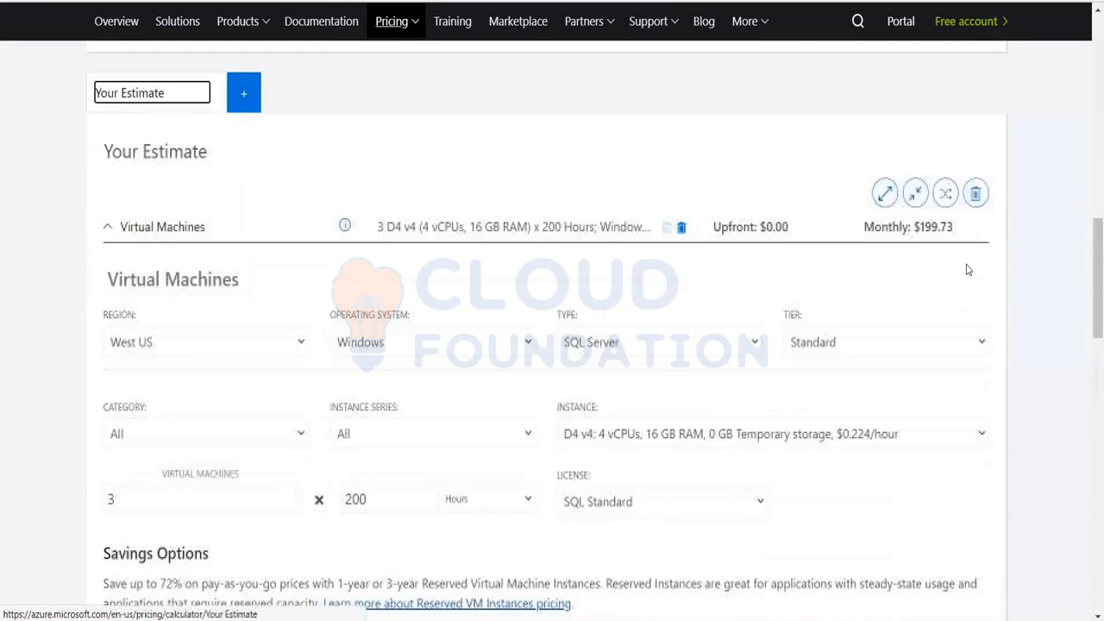
{"action": "left_click", "coordinate": [976, 193]}
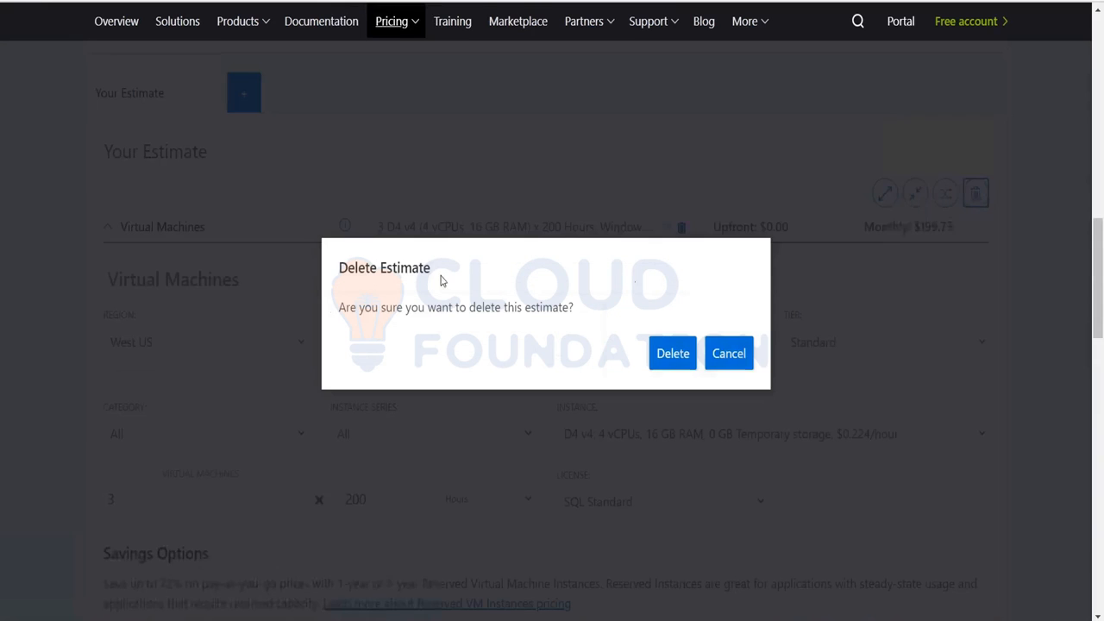
{"action": "left_click", "coordinate": [673, 353]}
Step: Add the featured Virtual Machines product to the emptied estimate and bring its configuration form into view
{"action": "scroll", "coordinate": [345, 153], "scroll_direction": "up", "scroll_amount": 10}
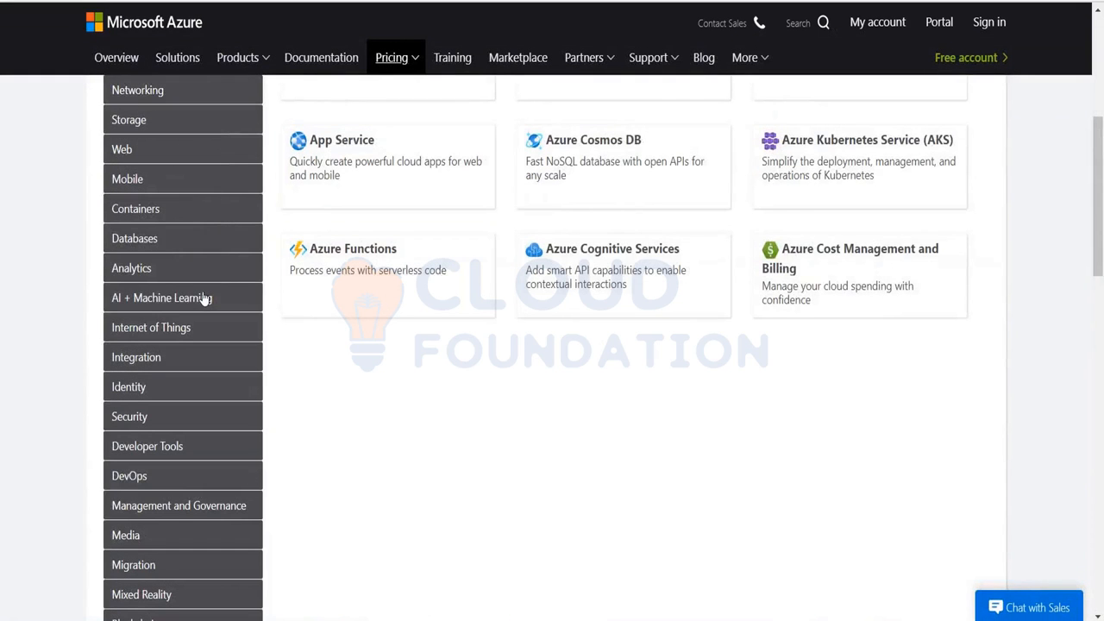
{"action": "scroll", "coordinate": [204, 298], "scroll_direction": "up", "scroll_amount": 3}
{"action": "left_click", "coordinate": [289, 218]}
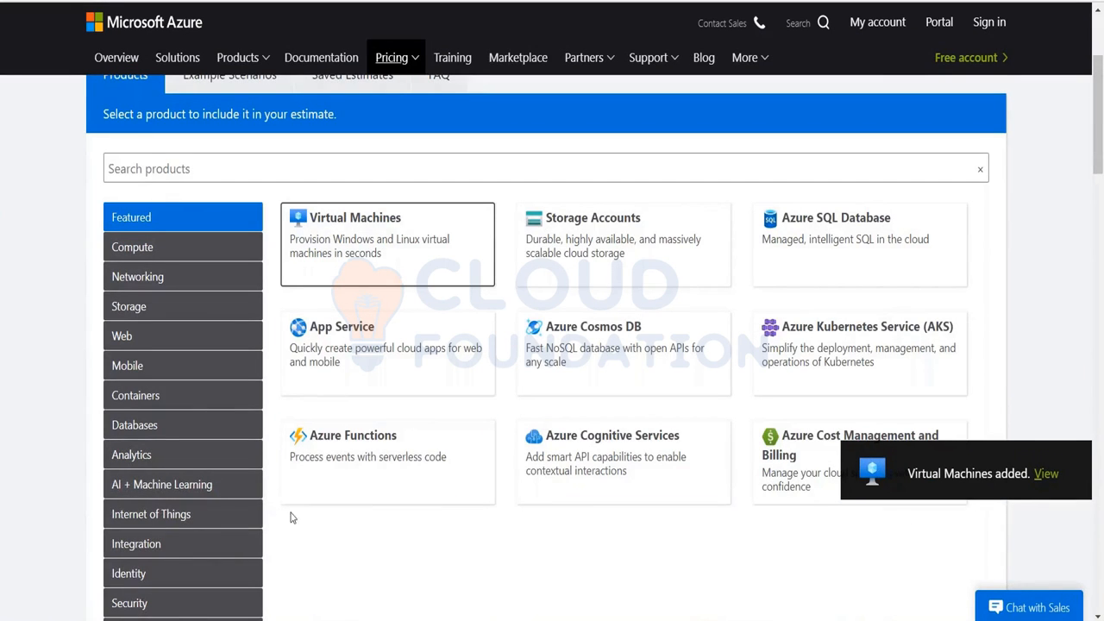
{"action": "scroll", "coordinate": [345, 387], "scroll_direction": "down", "scroll_amount": 10}
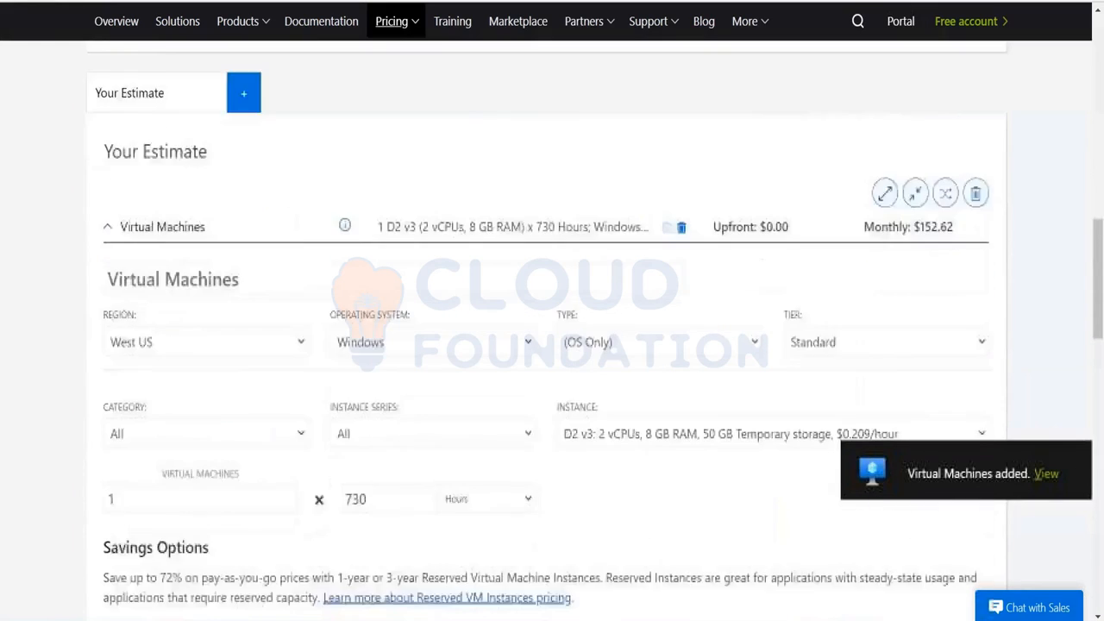
{"action": "scroll", "coordinate": [552, 345], "scroll_direction": "down", "scroll_amount": 1}
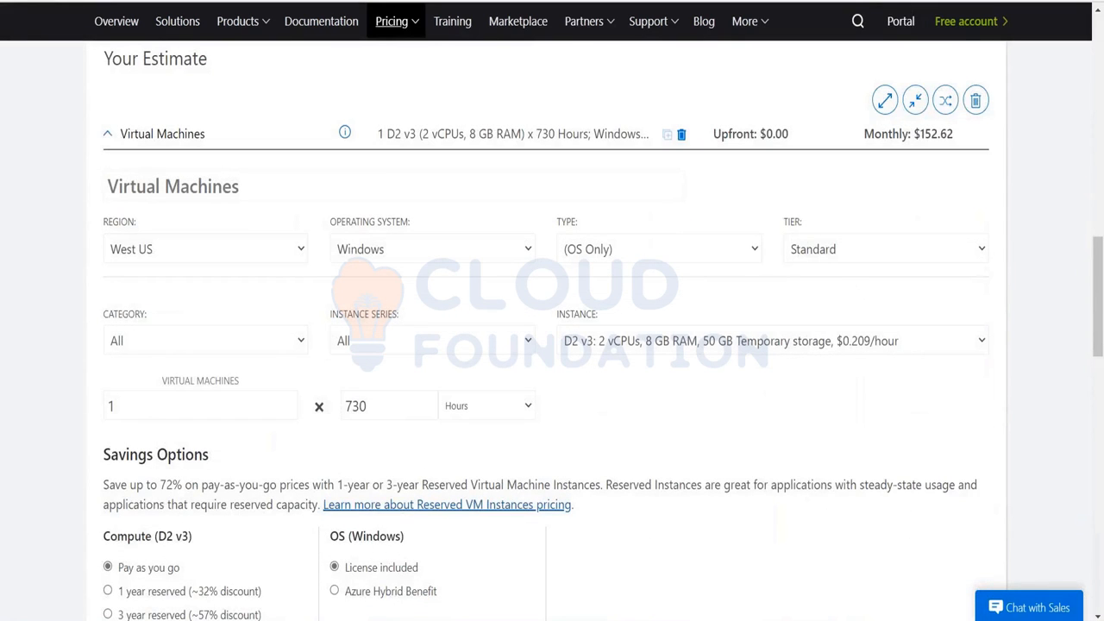
Step: Switch to the OneNote VM page and add the heading "Factors for VM Pricing" below the scalability list, separated by a blank line
{"action": "key", "text": "alt+Tab"}
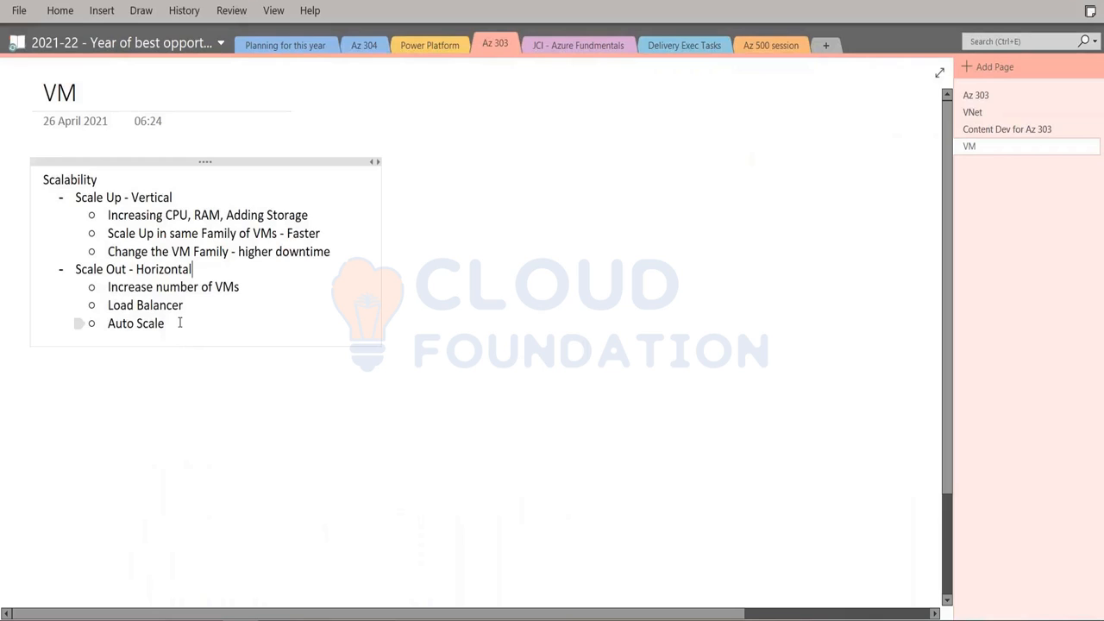
{"action": "key", "text": "Return"}
{"action": "key", "text": "shift+Tab"}
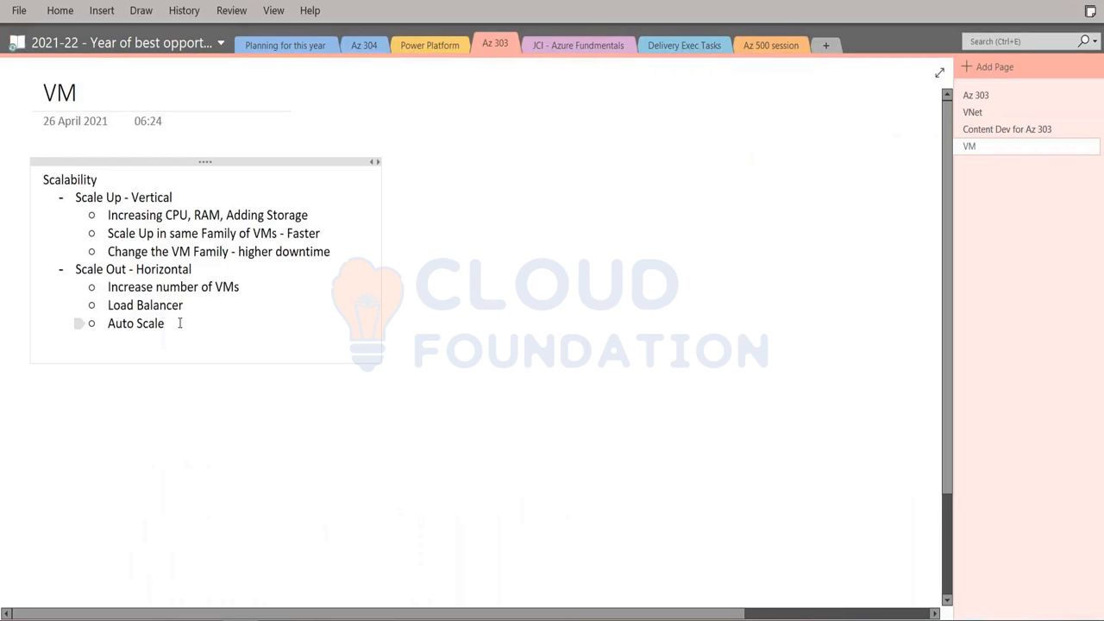
{"action": "key", "text": "Return"}
{"action": "type", "text": "F"}
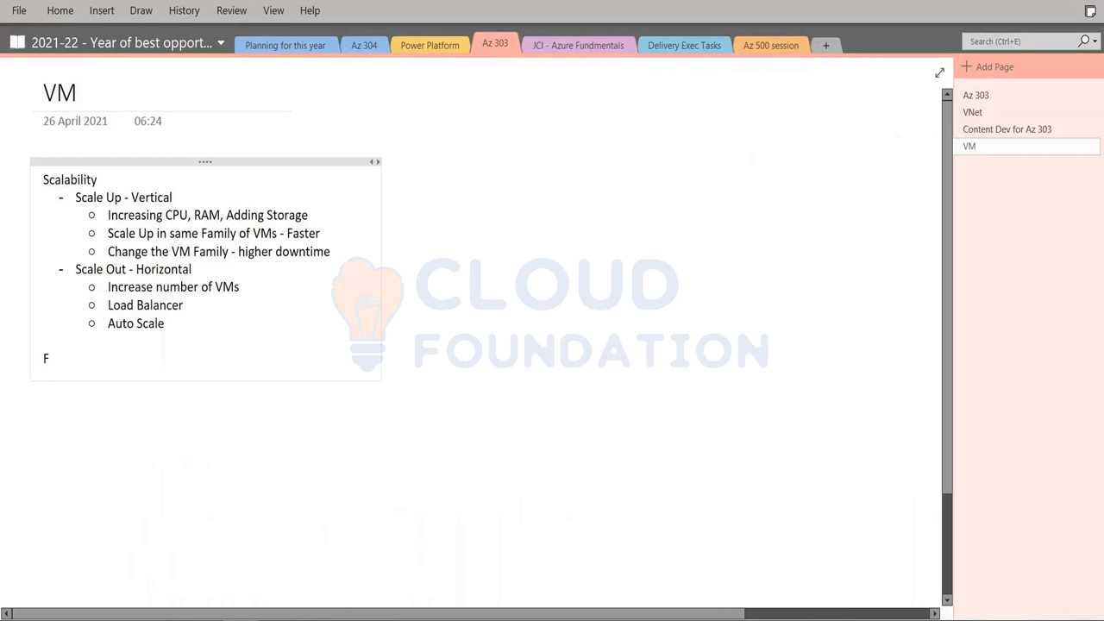
{"action": "type", "text": "ctors for "}
{"action": "type", "text": "Pr"}
{"action": "key", "text": "BackSpace"}
{"action": "key", "text": "BackSpace"}
{"action": "type", "text": "VM Pricing"}
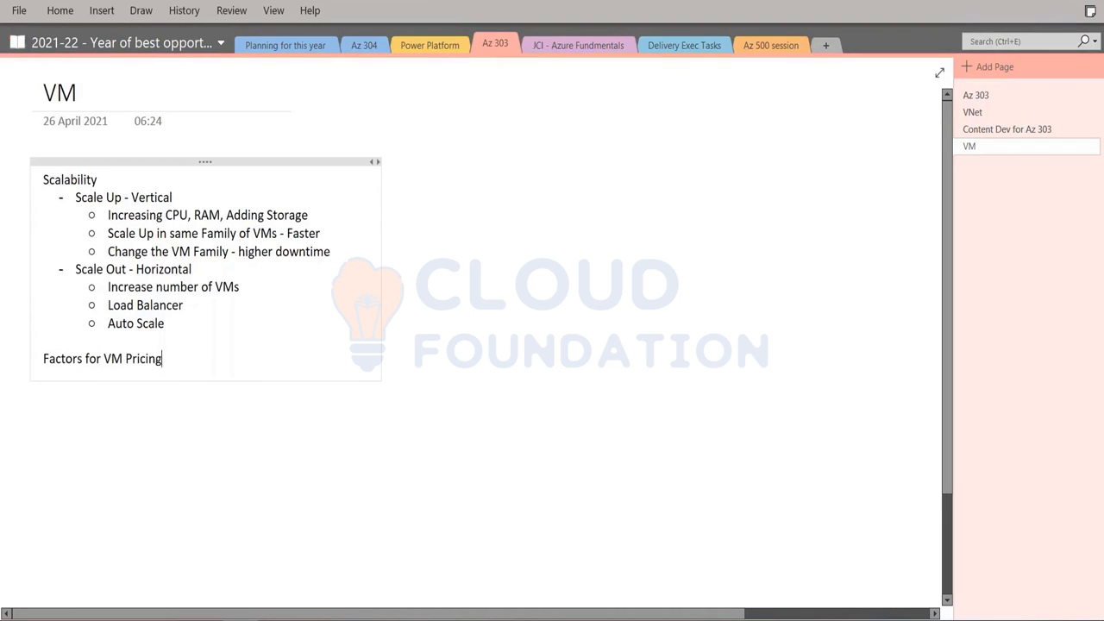
Step: Start a dashed list under the "Factors for VM Pricing" heading with the item "Location/Region" and open a second item
{"action": "key", "text": "Return"}
{"action": "type", "text": "-"}
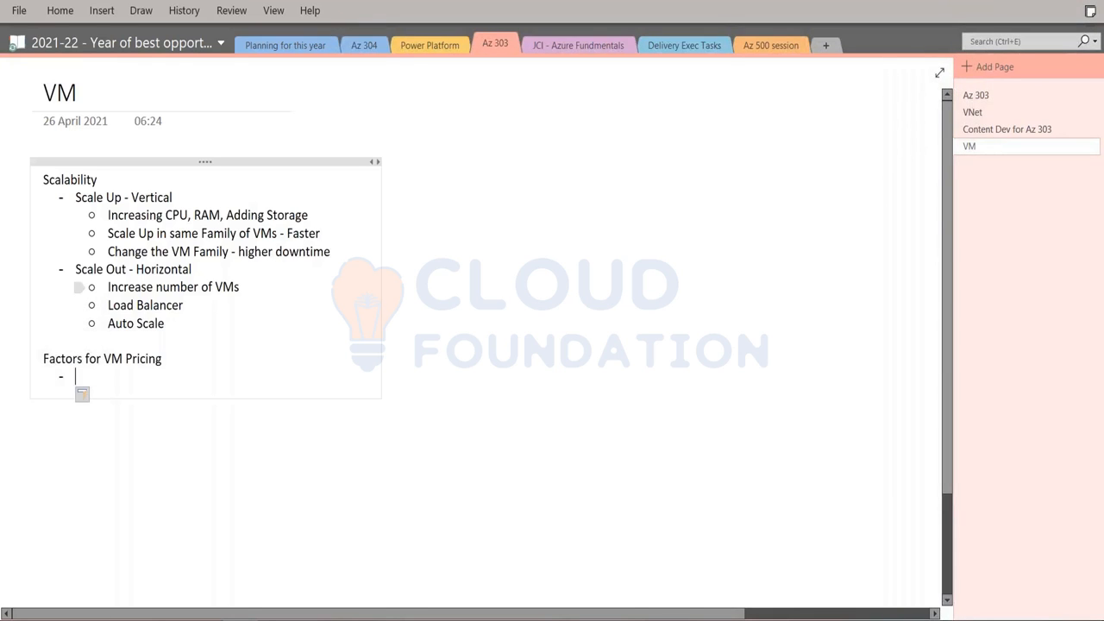
{"action": "type", "text": "Location/REgion"}
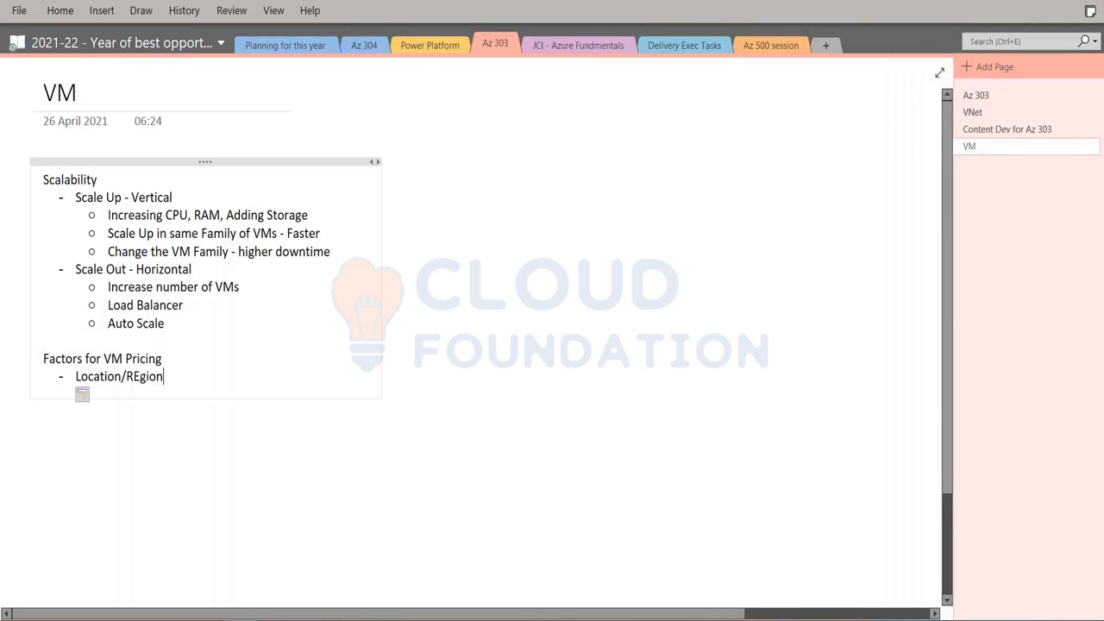
{"action": "key", "text": "Return"}
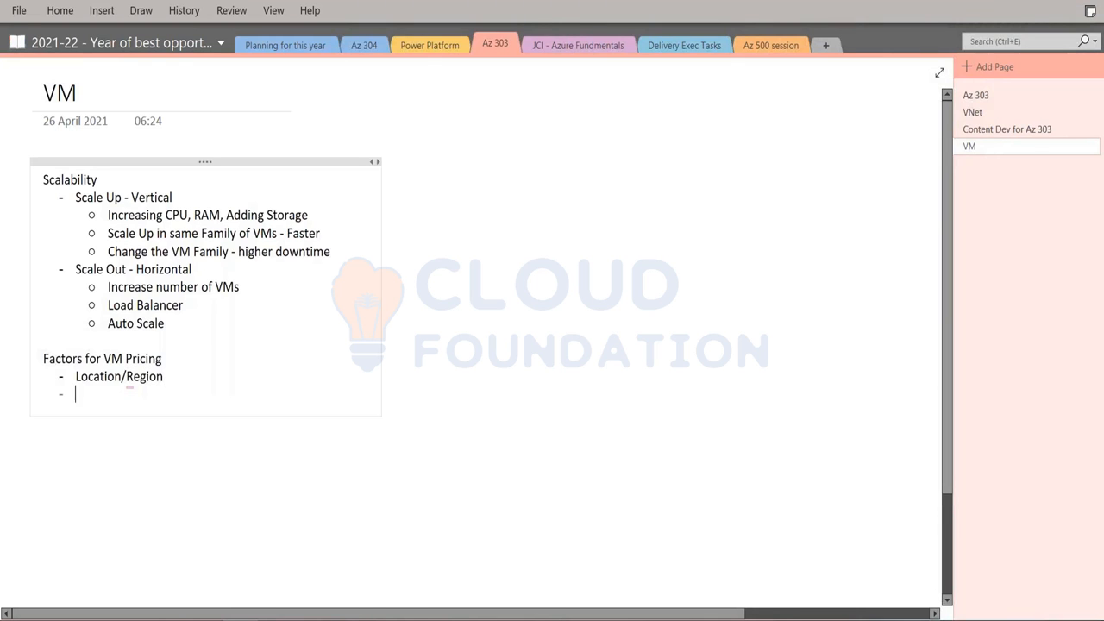
Step: Switch to the Azure pricing calculator and try the virtual machine's region as West US 2, East US and UAE North in turn
{"action": "key", "text": "alt+Tab"}
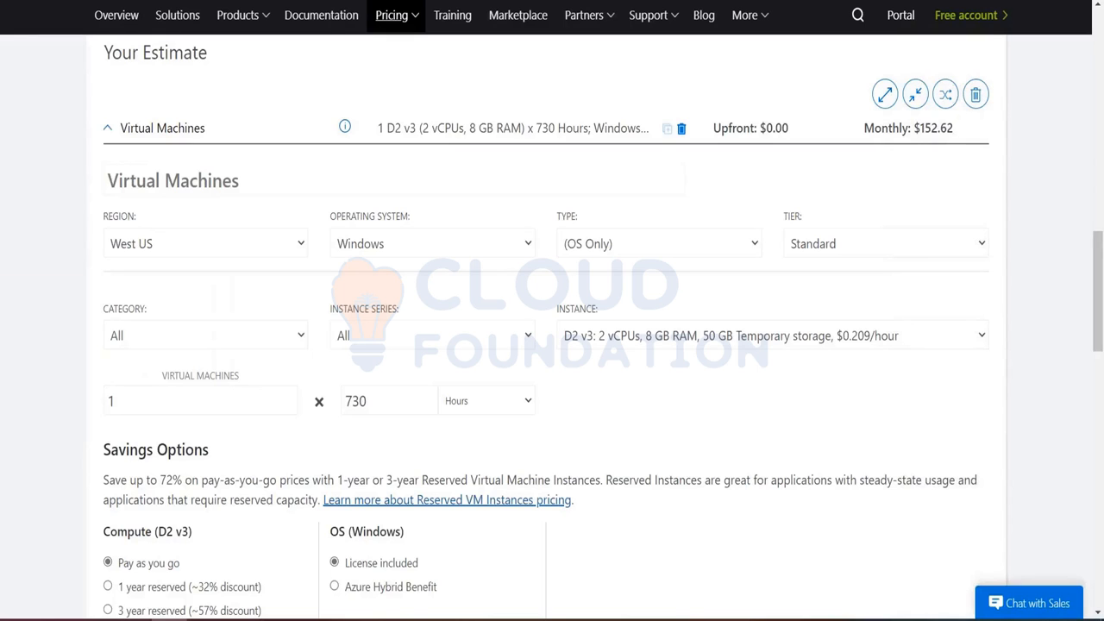
{"action": "left_click", "coordinate": [156, 246]}
{"action": "left_click", "coordinate": [167, 421]}
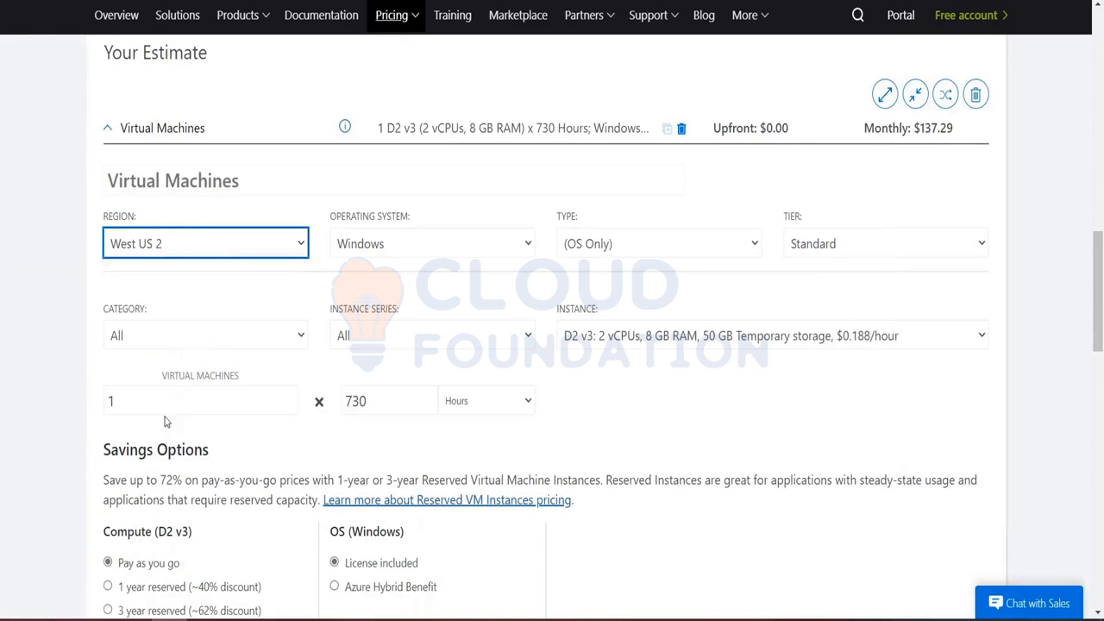
{"action": "left_click", "coordinate": [177, 248]}
{"action": "left_click", "coordinate": [130, 307]}
{"action": "left_click", "coordinate": [172, 241]}
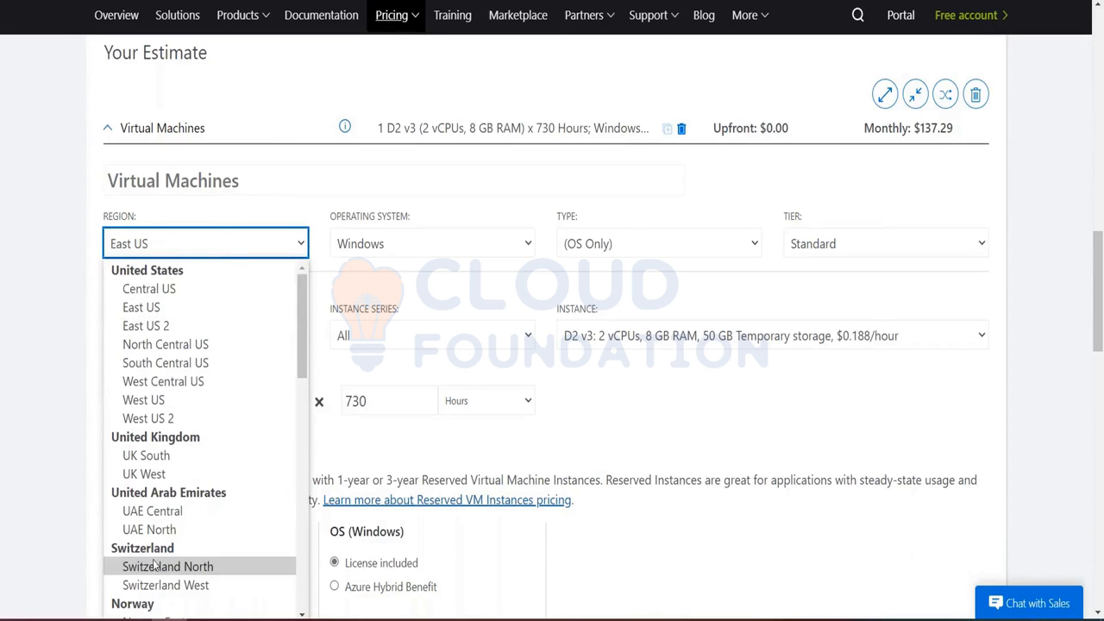
{"action": "left_click", "coordinate": [154, 530]}
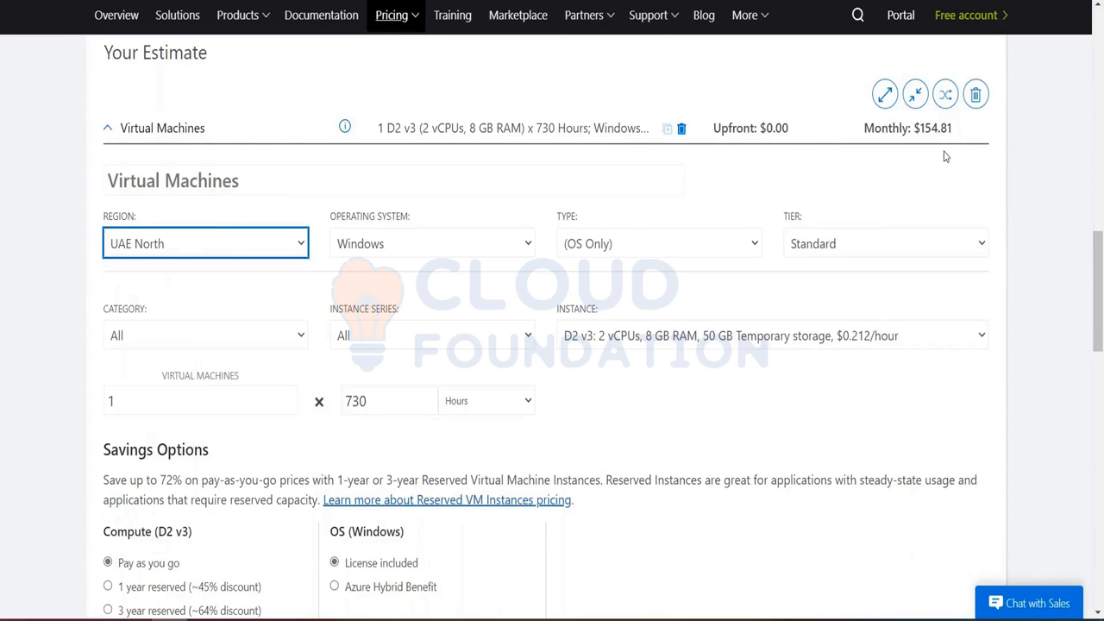
Step: Try Korea Central, France Central and Central India as the virtual machine's region to compare monthly prices
{"action": "left_click", "coordinate": [153, 242]}
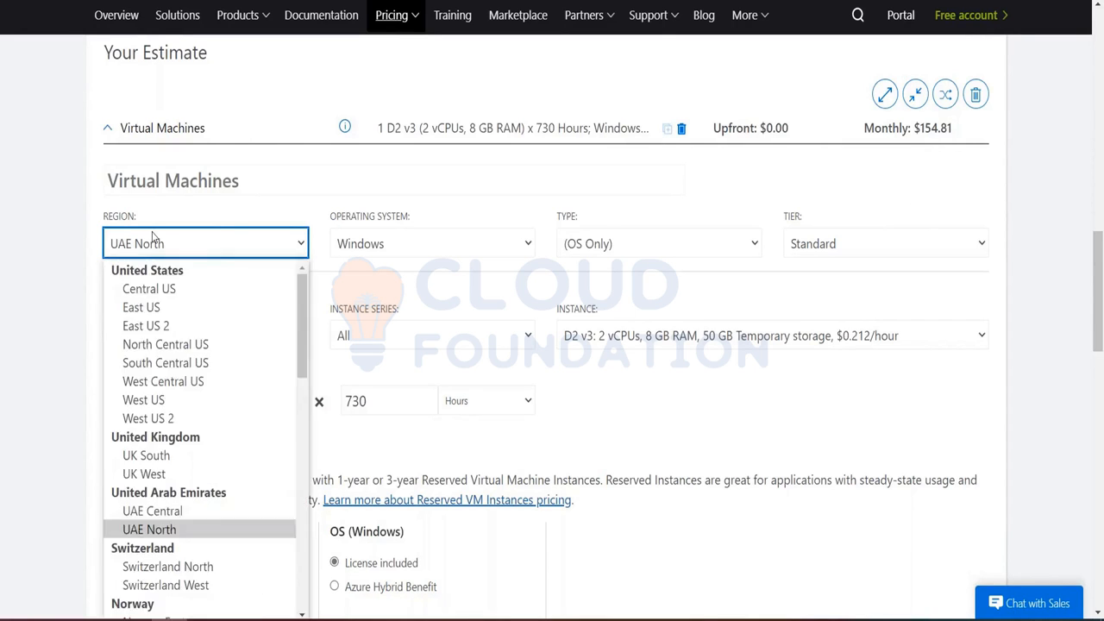
{"action": "scroll", "coordinate": [152, 535], "scroll_direction": "down", "scroll_amount": 3}
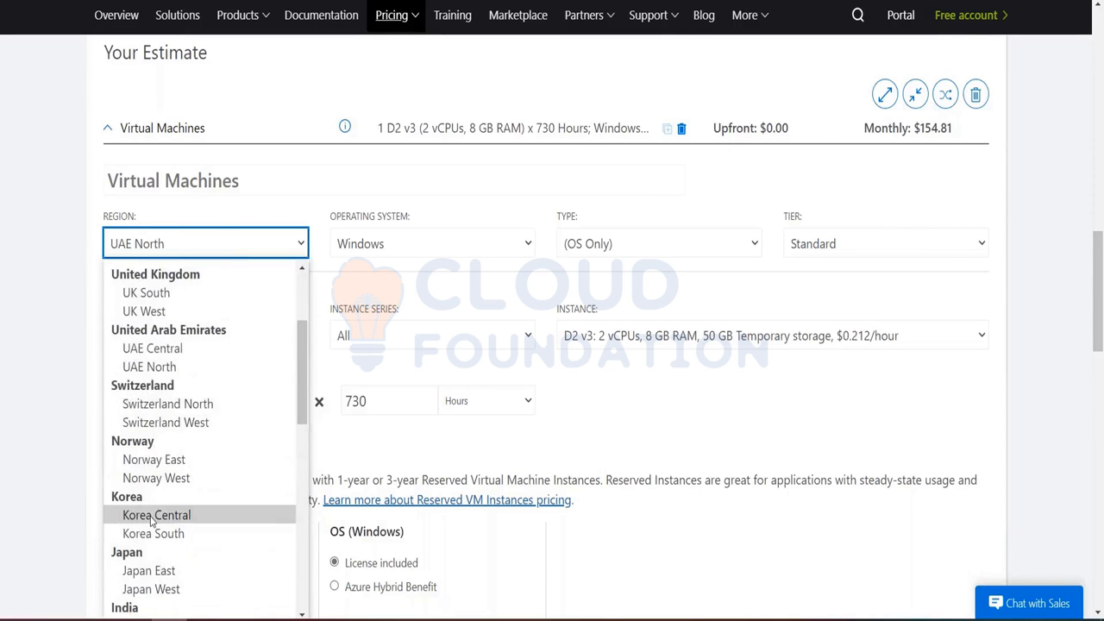
{"action": "left_click", "coordinate": [154, 516]}
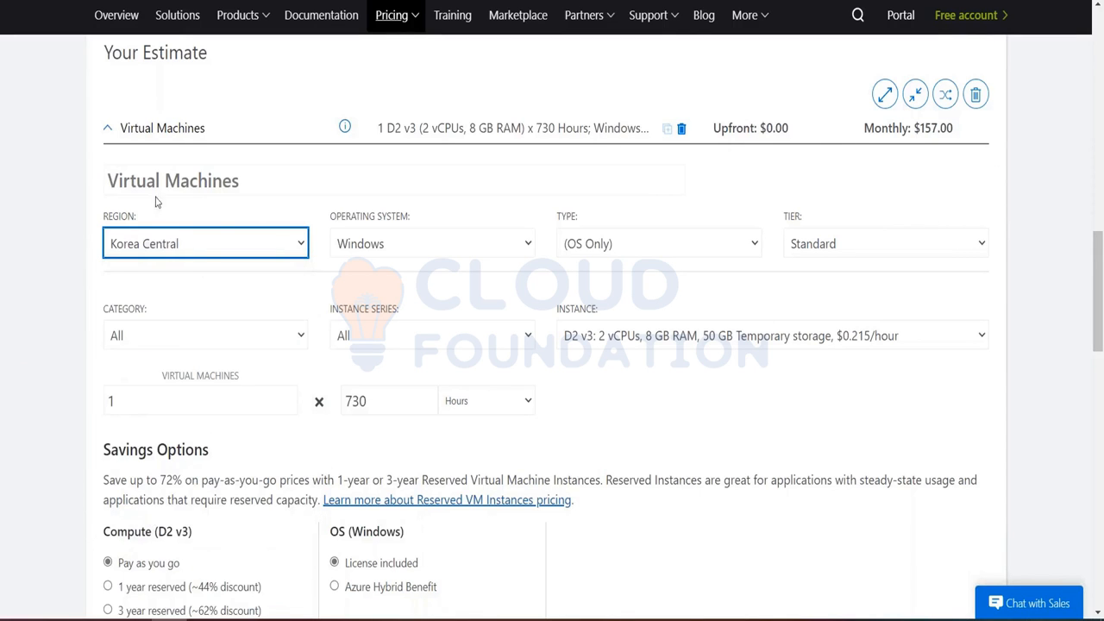
{"action": "left_click", "coordinate": [166, 248]}
{"action": "scroll", "coordinate": [153, 578], "scroll_direction": "down", "scroll_amount": 5}
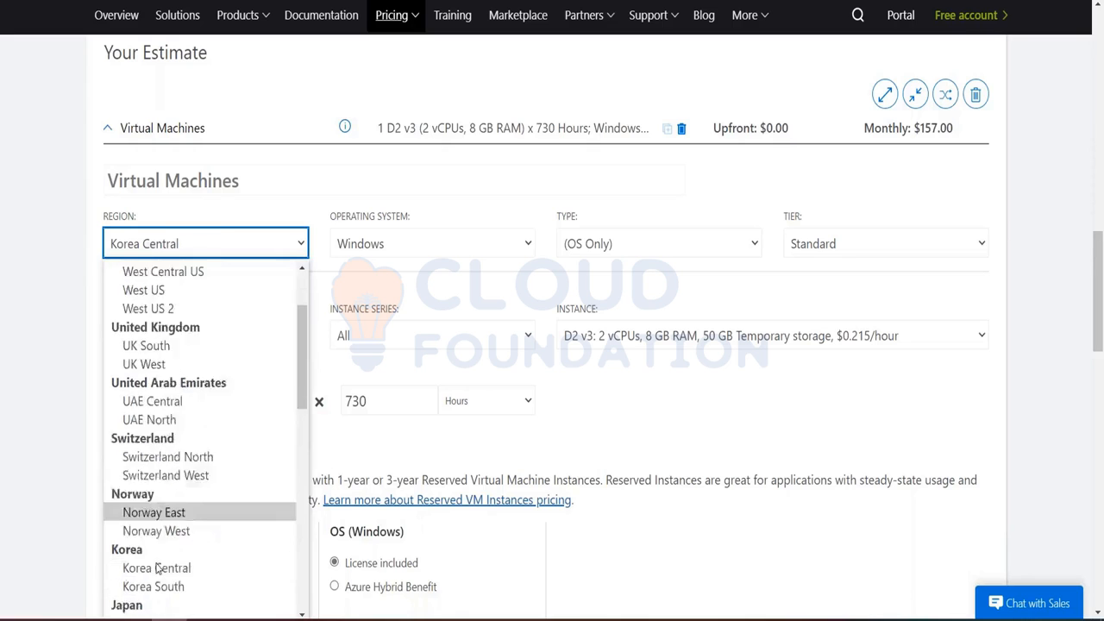
{"action": "left_click", "coordinate": [153, 572]}
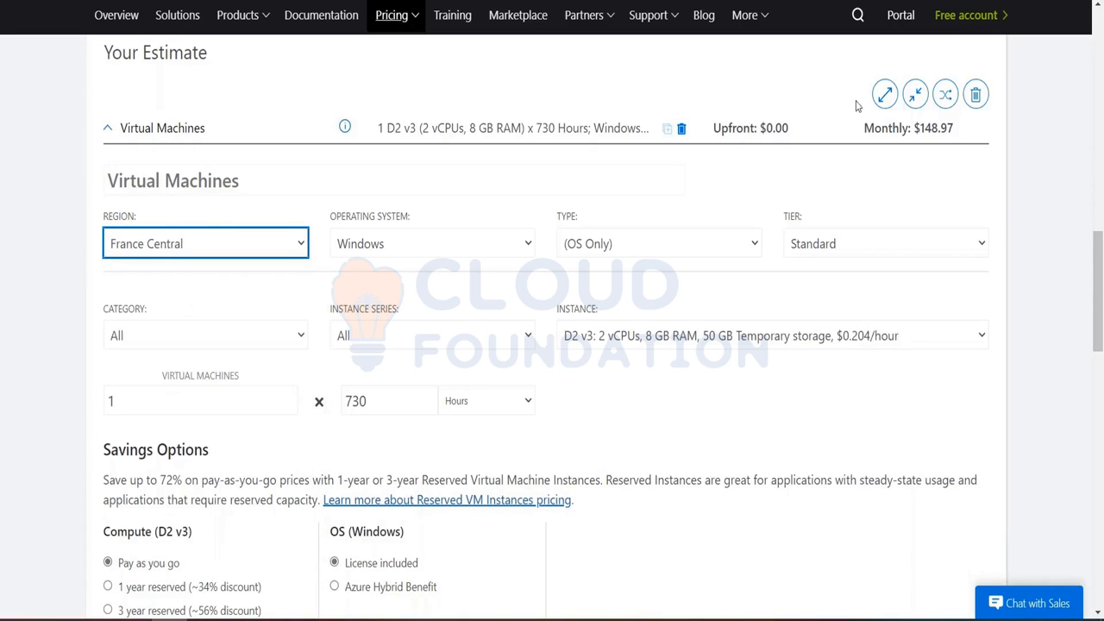
{"action": "left_click", "coordinate": [205, 247]}
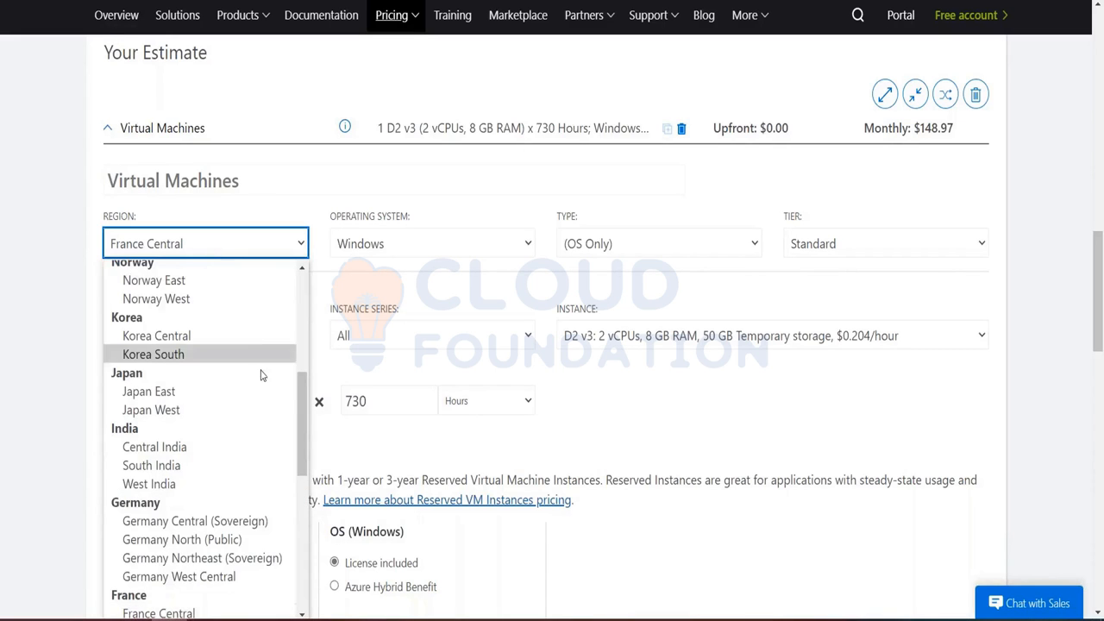
{"action": "scroll", "coordinate": [251, 414], "scroll_direction": "down", "scroll_amount": 2}
{"action": "scroll", "coordinate": [253, 418], "scroll_direction": "up", "scroll_amount": 1}
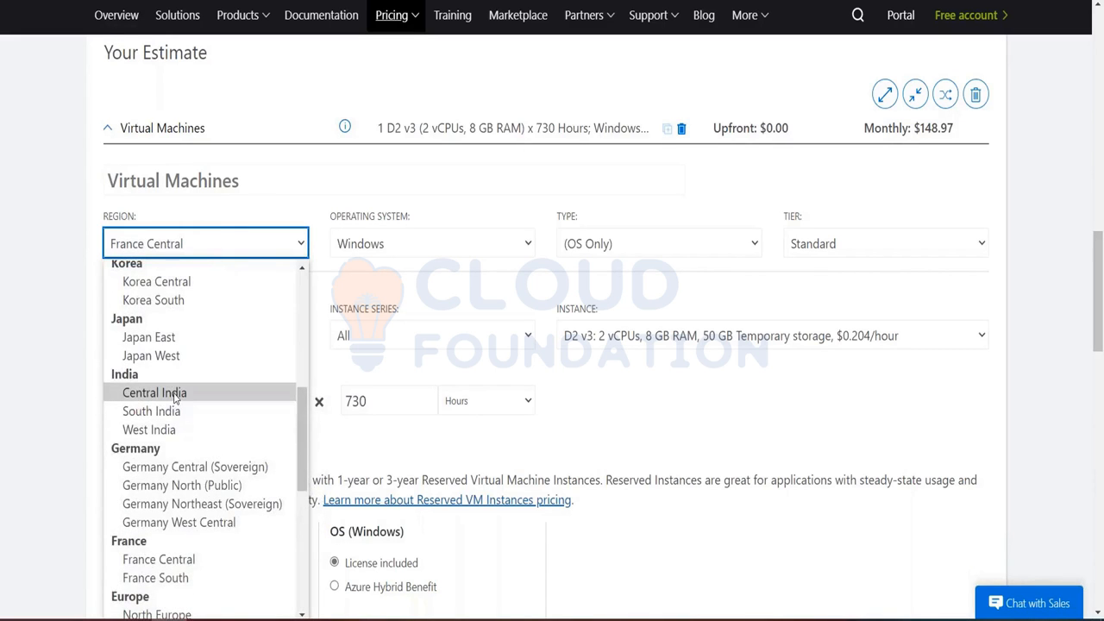
{"action": "left_click", "coordinate": [177, 394]}
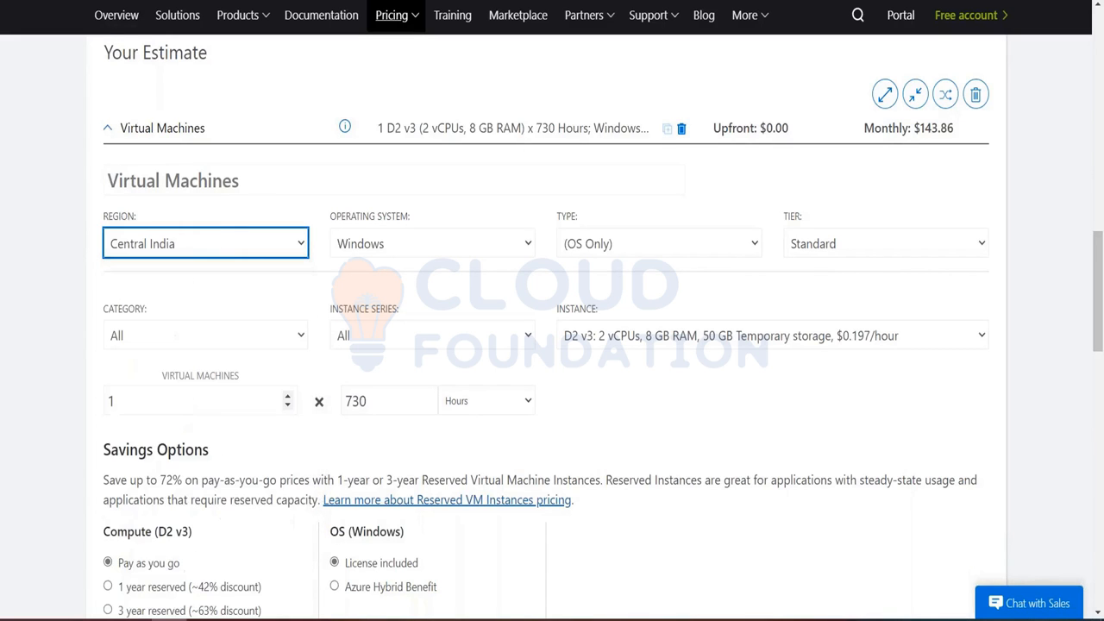
Step: Set the virtual machine's region to East US
{"action": "left_click", "coordinate": [178, 247]}
{"action": "scroll", "coordinate": [168, 414], "scroll_direction": "up", "scroll_amount": 3}
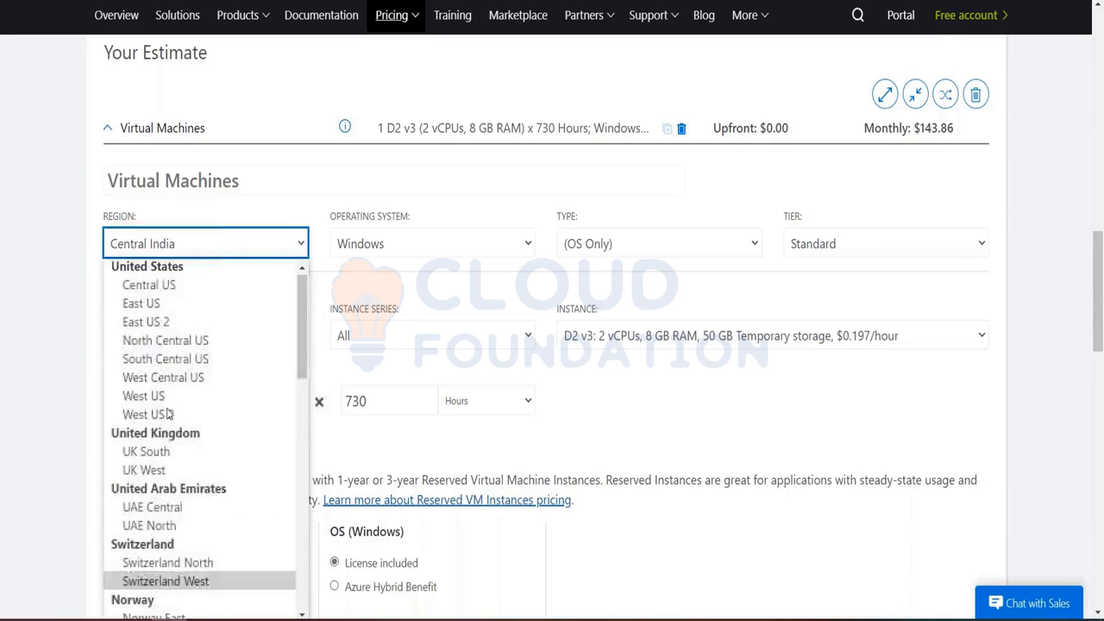
{"action": "left_click", "coordinate": [141, 303]}
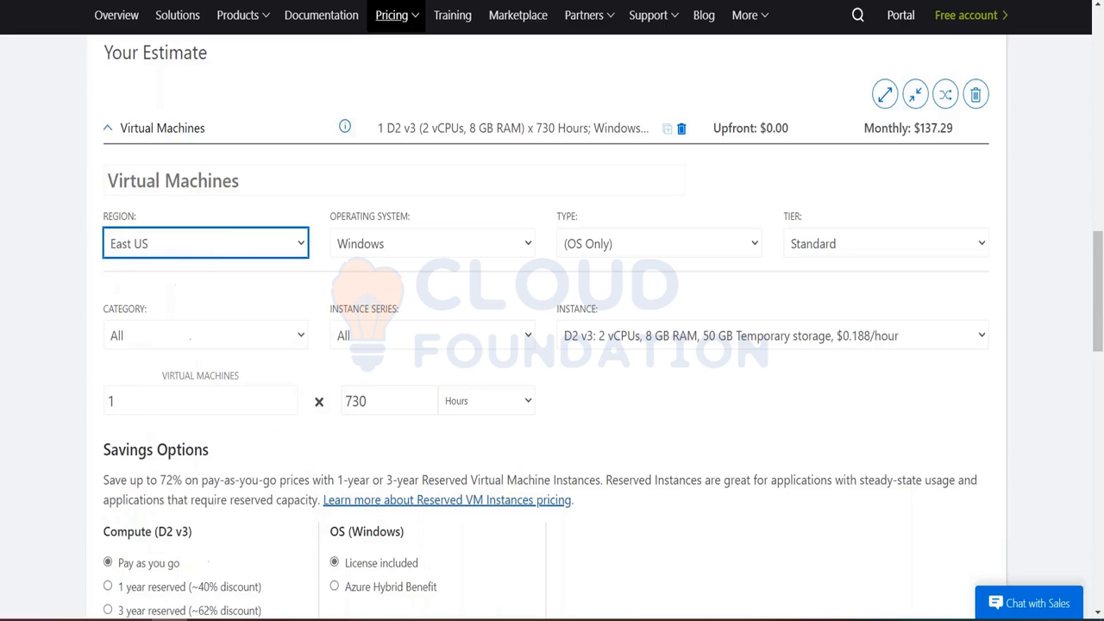
{"action": "left_click", "coordinate": [36, 237]}
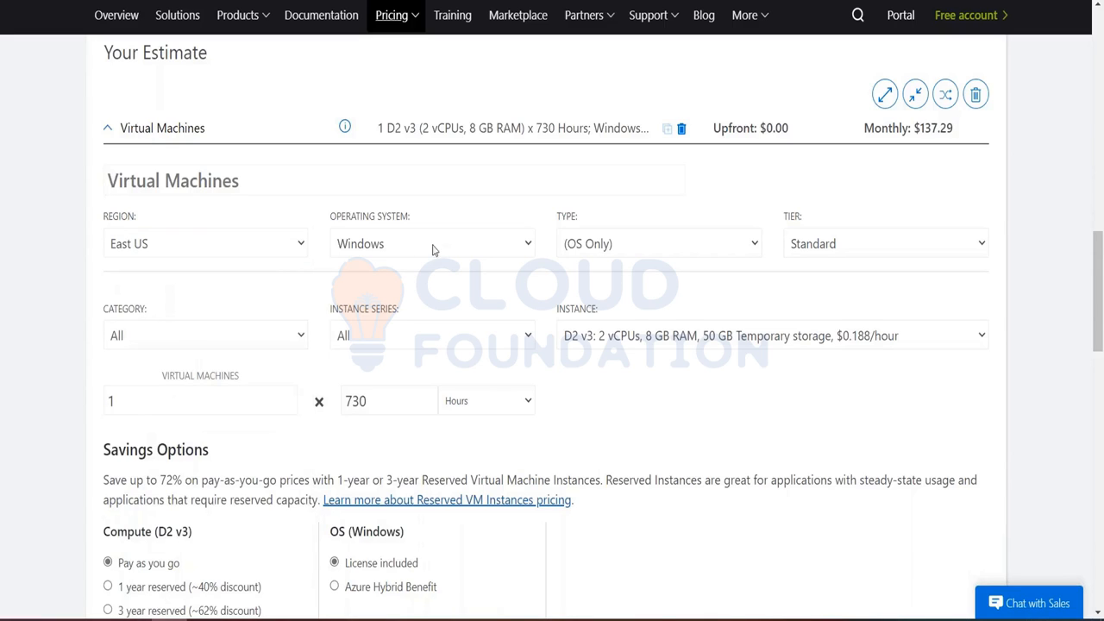
Step: Try Linux as the virtual machine's operating system and return it to Windows
{"action": "left_click", "coordinate": [409, 249]}
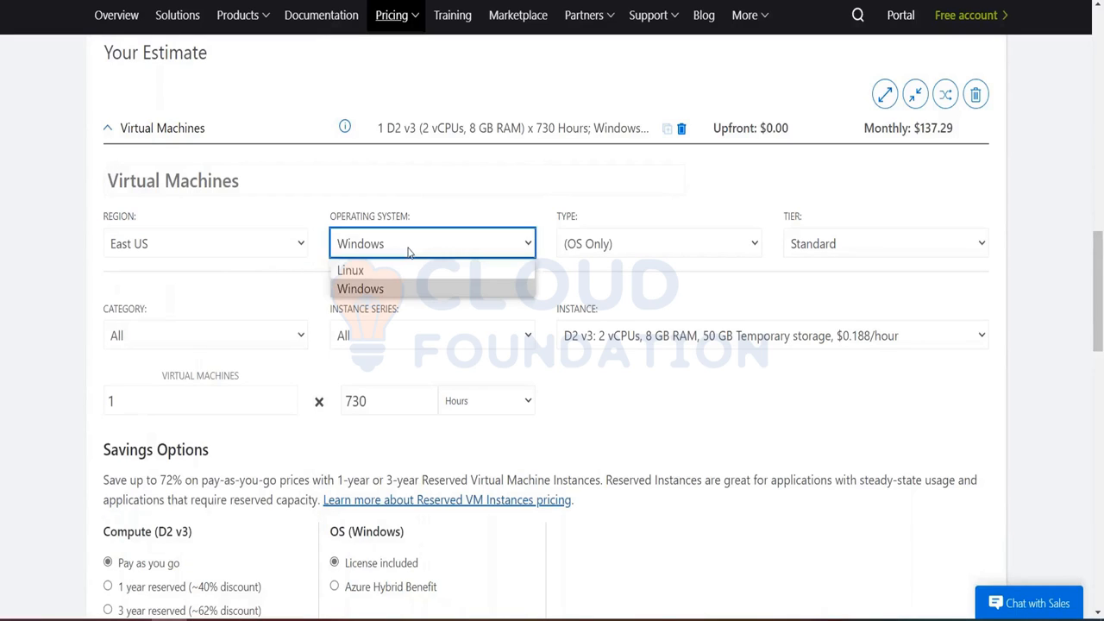
{"action": "left_click", "coordinate": [375, 279]}
{"action": "left_click", "coordinate": [400, 243]}
{"action": "left_click", "coordinate": [382, 290]}
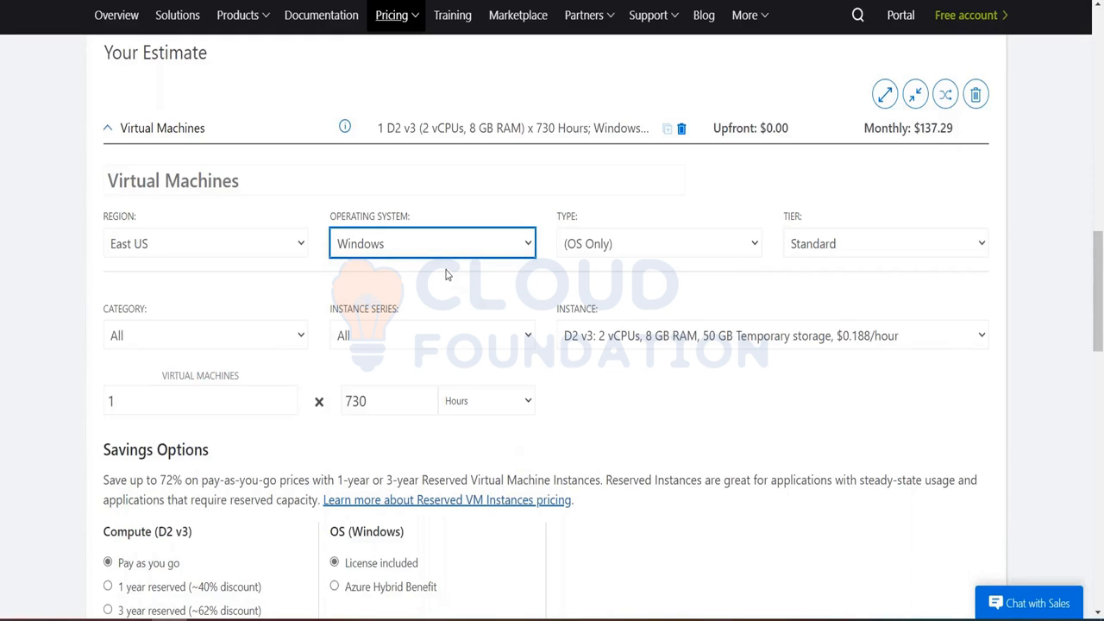
Step: Switch to the OneNote VM page and enter "OS - Windows, Linux" as the second VM pricing factor
{"action": "key", "text": "alt+Tab"}
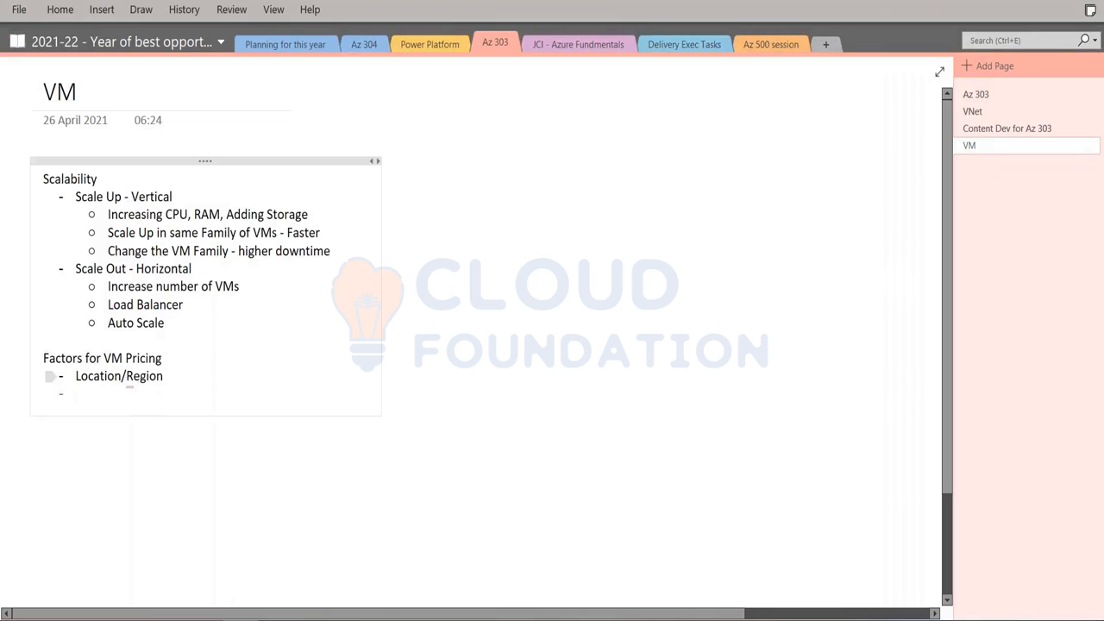
{"action": "type", "text": "OS - Windows, Linux"}
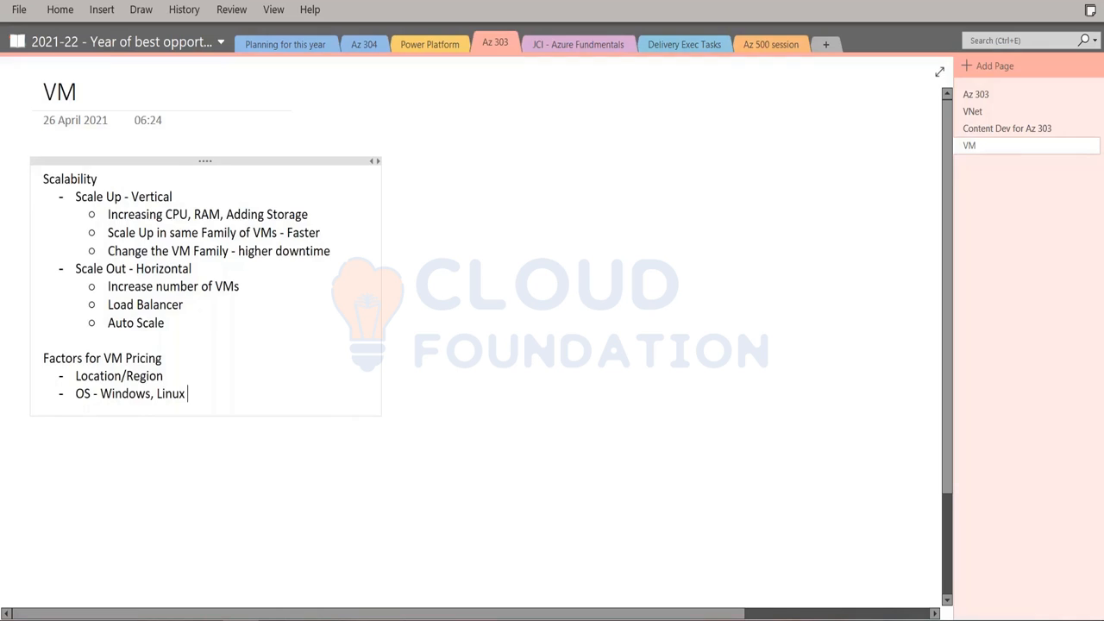
Step: Switch back to the Azure pricing calculator and set the operating system to Linux with the type Red Hat Enterprise Linux
{"action": "key", "text": "alt+Tab"}
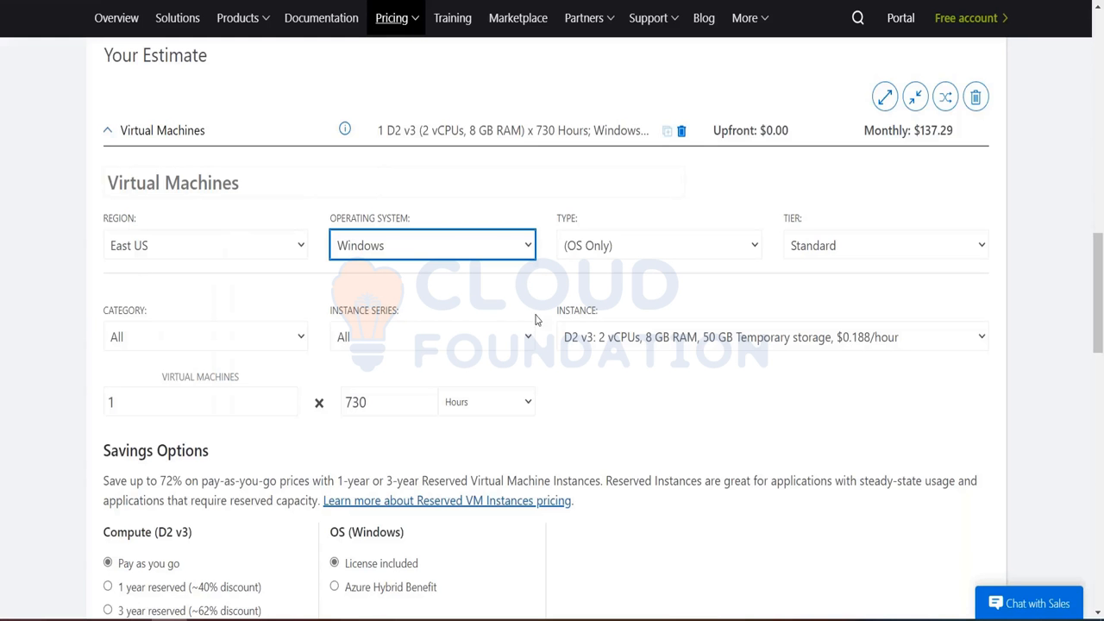
{"action": "left_click", "coordinate": [472, 247]}
{"action": "left_click", "coordinate": [383, 272]}
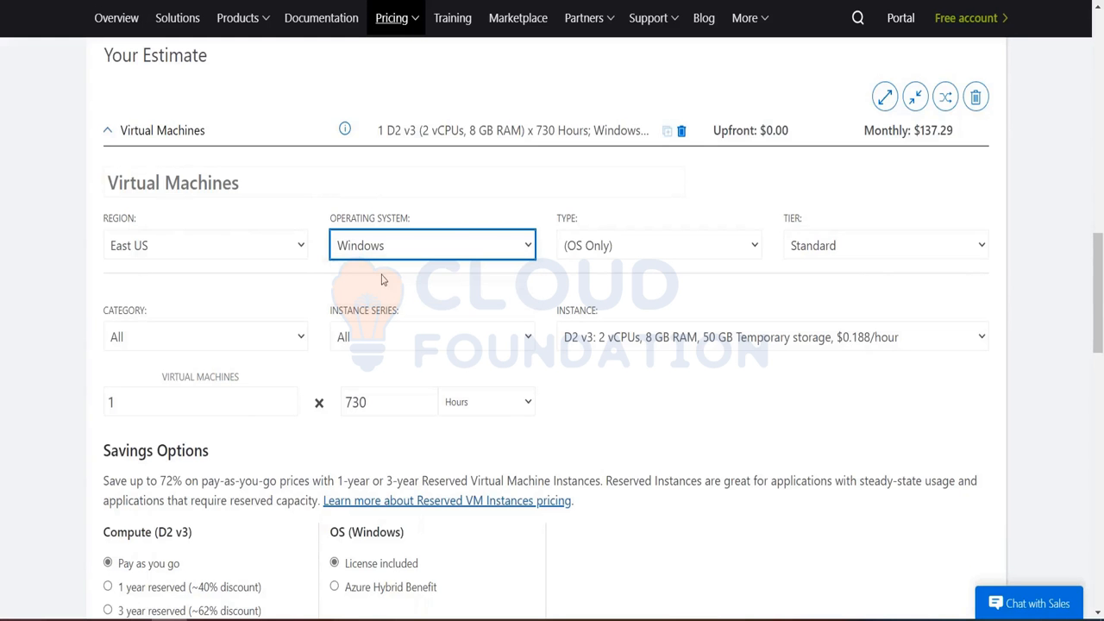
{"action": "left_click", "coordinate": [602, 255]}
{"action": "left_click", "coordinate": [608, 293]}
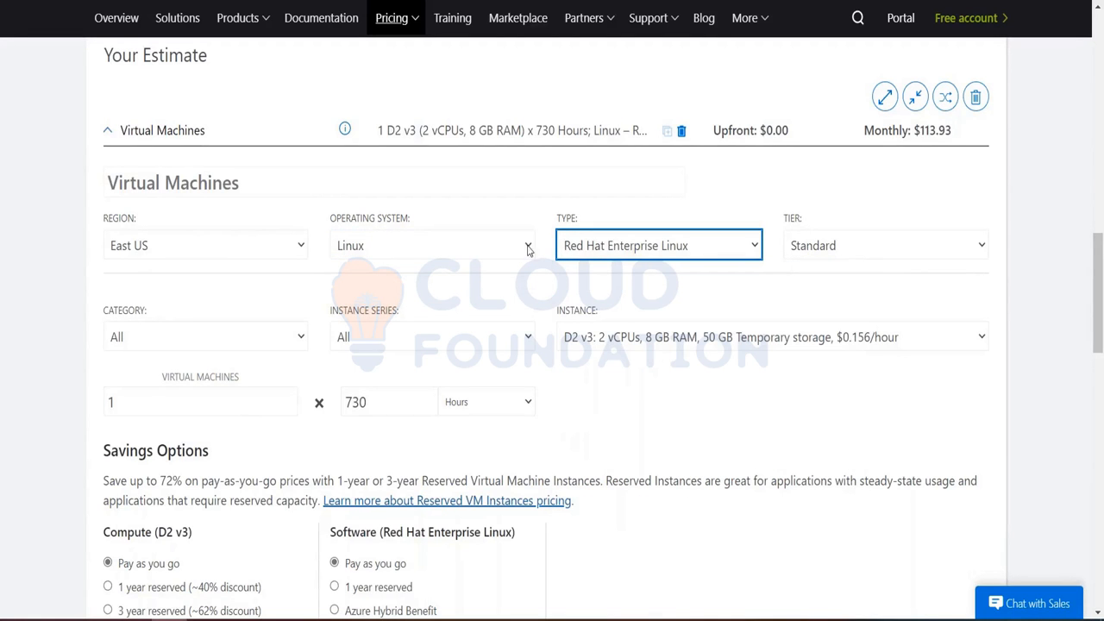
Step: Try Ubuntu and RHEL for SAP Business Applications as the Linux virtual machine's type
{"action": "left_click", "coordinate": [595, 252]}
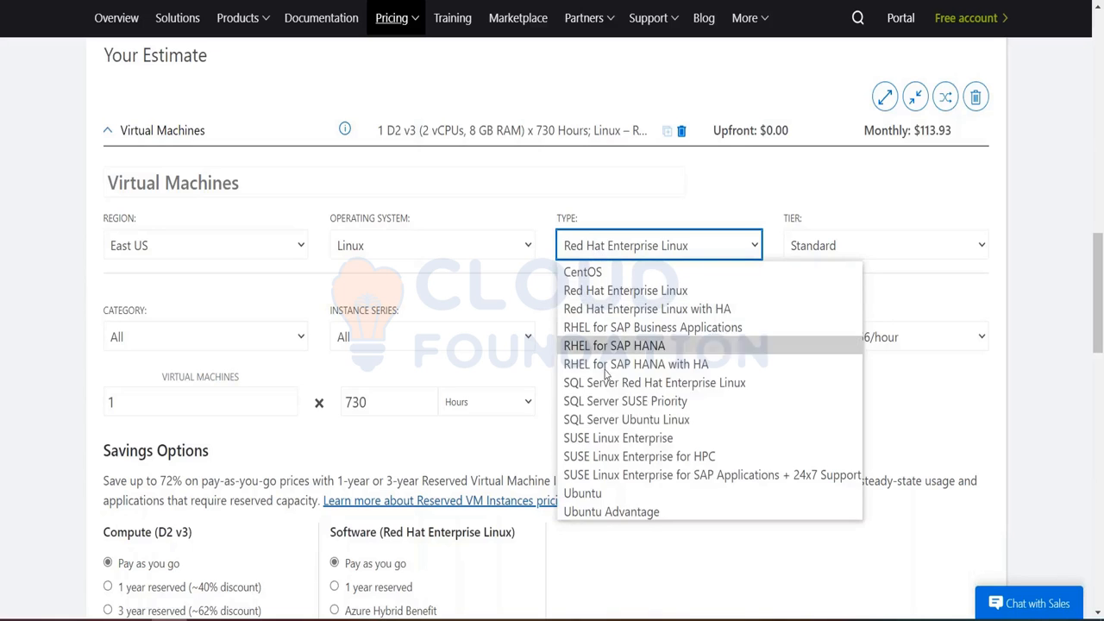
{"action": "left_click", "coordinate": [587, 493]}
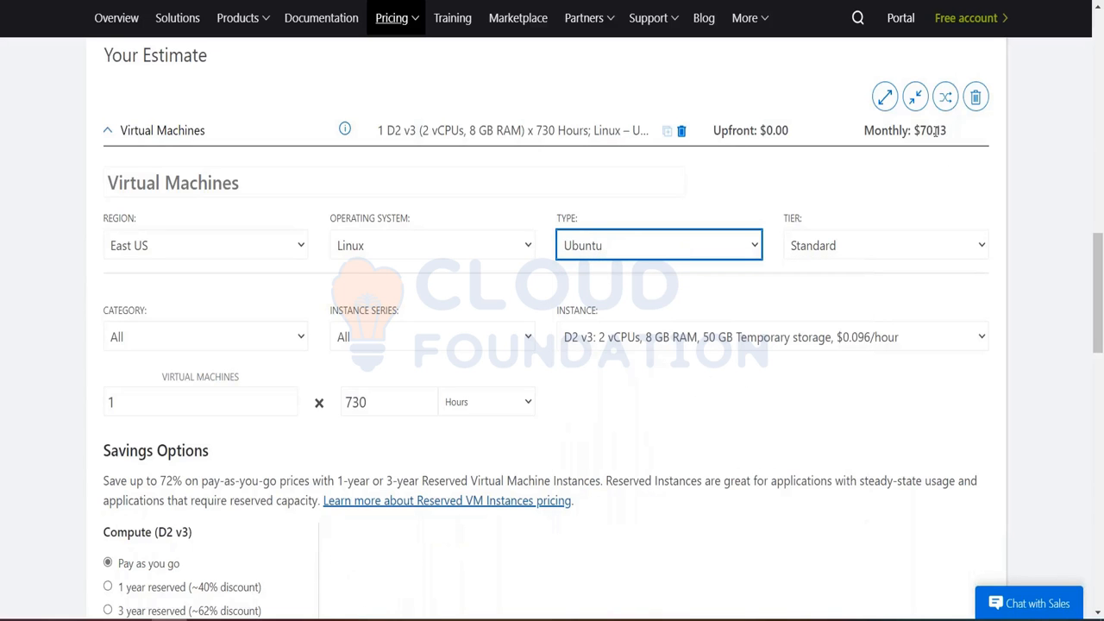
{"action": "left_click", "coordinate": [629, 250]}
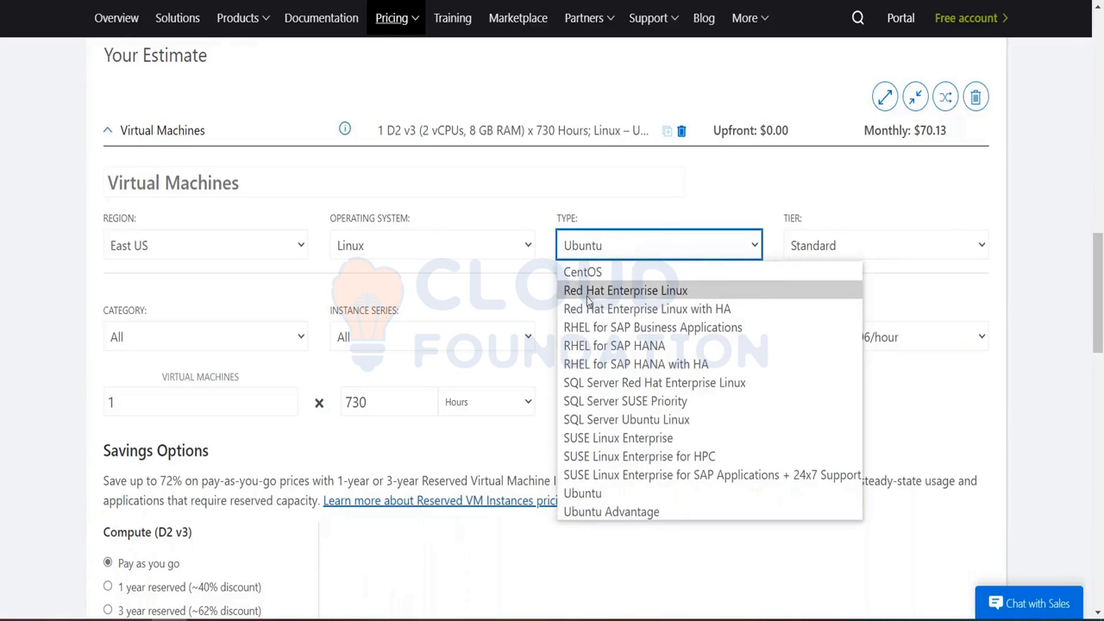
{"action": "left_click", "coordinate": [588, 329]}
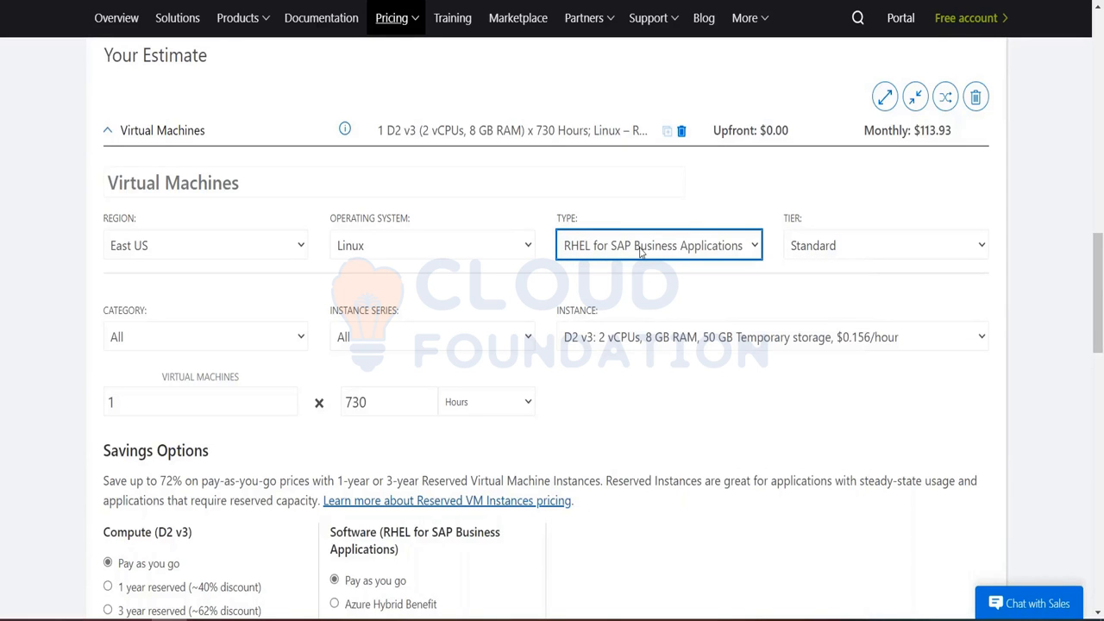
Step: Switch to the OneNote VM page and add "(Distribution)" after Linux in the OS pricing factor
{"action": "key", "text": "alt+Tab"}
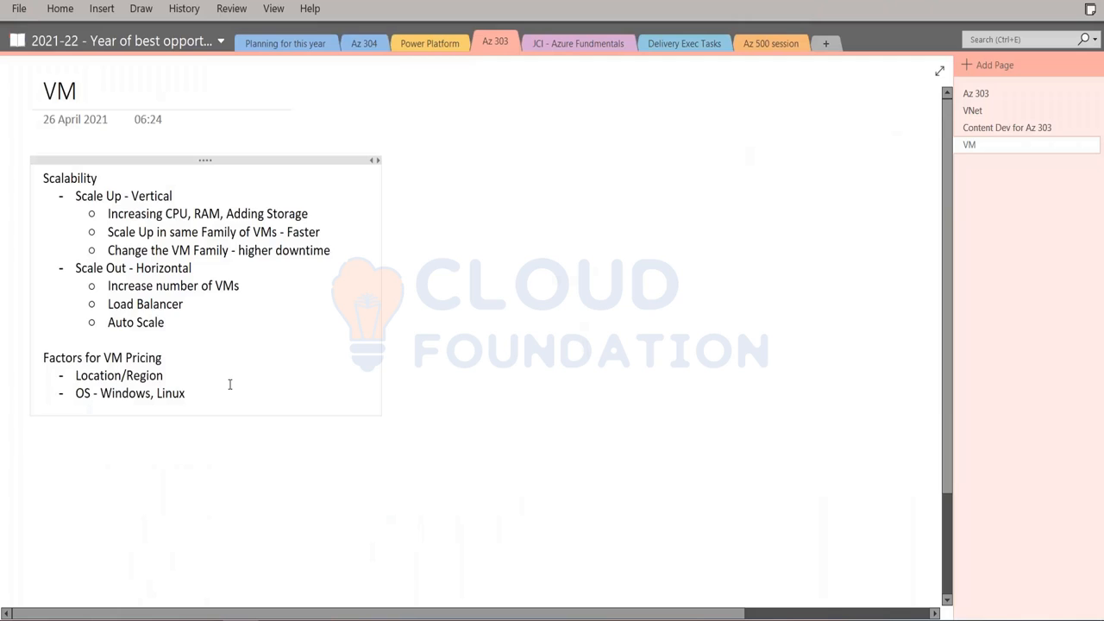
{"action": "type", "text": "Distro"}
{"action": "key", "text": "BackSpace"}
{"action": "type", "text": "ibution"}
Step: Switch back to the Azure pricing calculator and set the operating system to Windows with the type Biztalk
{"action": "key", "text": "alt+Tab"}
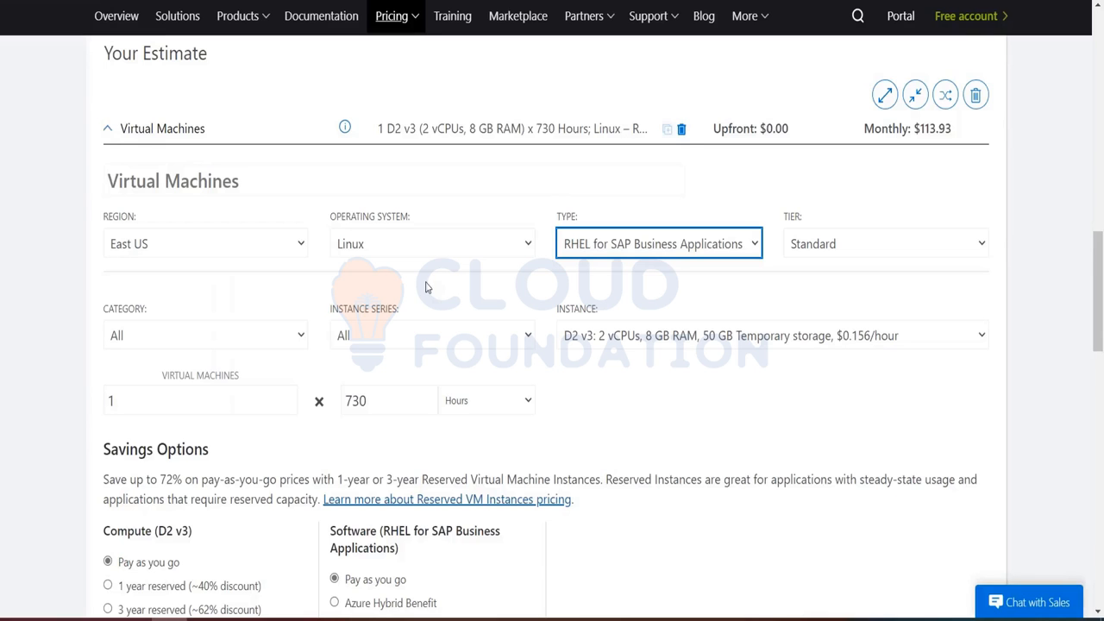
{"action": "left_click", "coordinate": [403, 255]}
{"action": "left_click", "coordinate": [390, 285]}
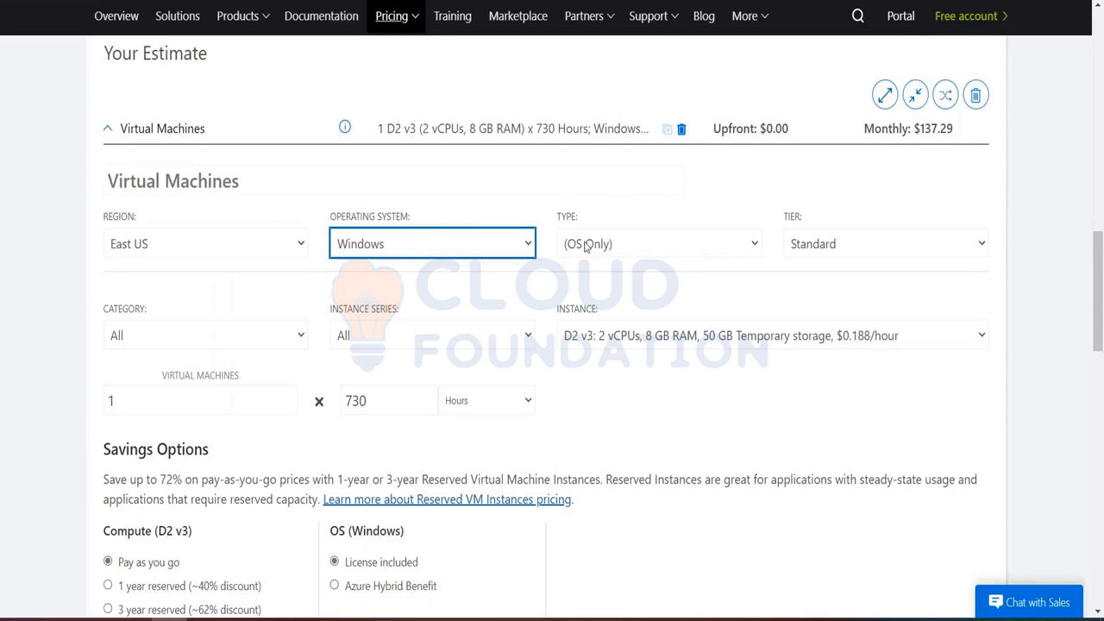
{"action": "left_click", "coordinate": [596, 255]}
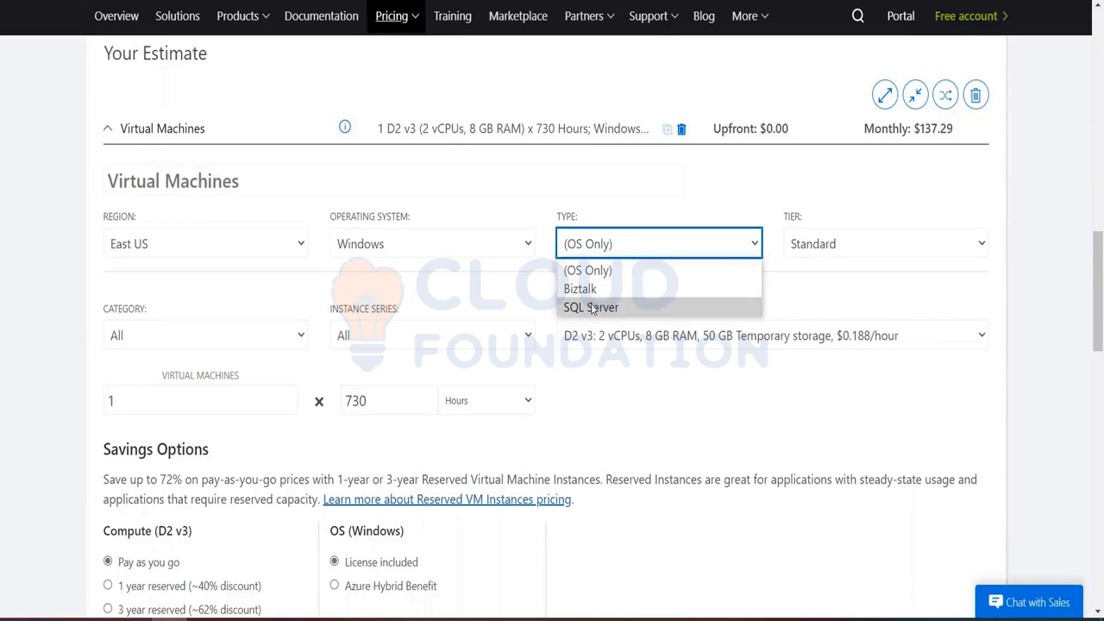
{"action": "left_click", "coordinate": [586, 290]}
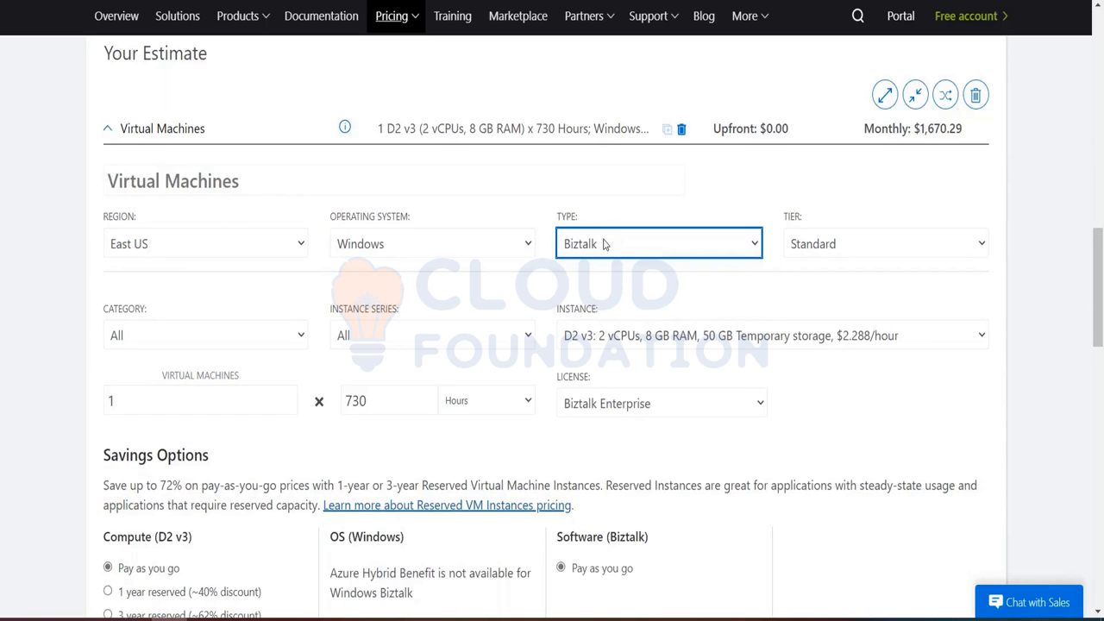
Step: Switch to the OneNote VM page and add "Workload/Server" as the third VM pricing factor
{"action": "key", "text": "alt+Tab"}
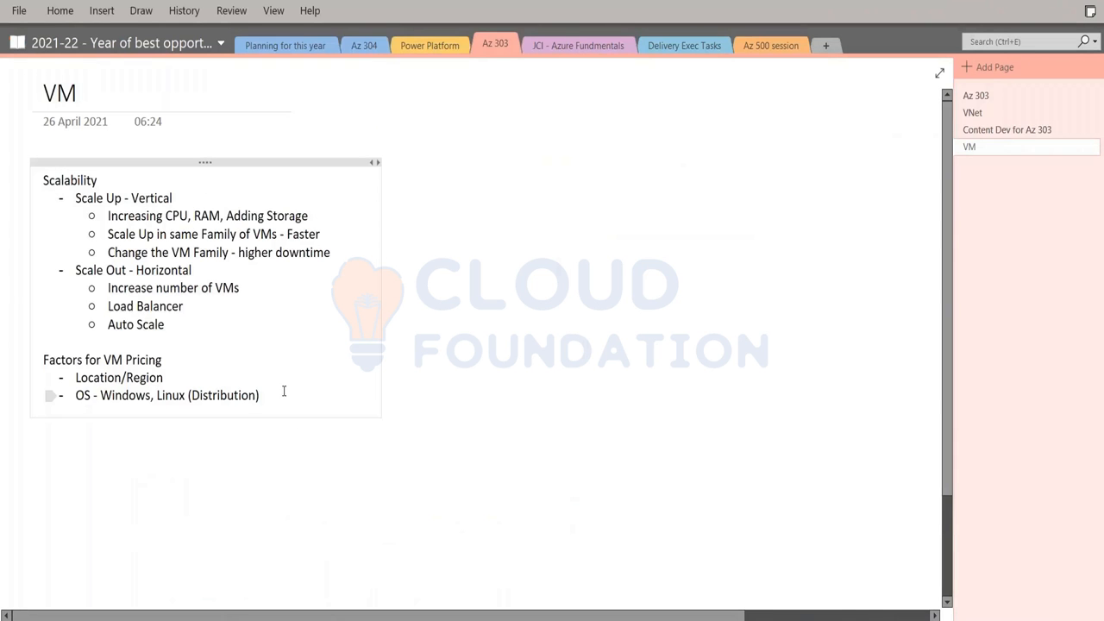
{"action": "key", "text": "Return"}
{"action": "type", "text": "Work"}
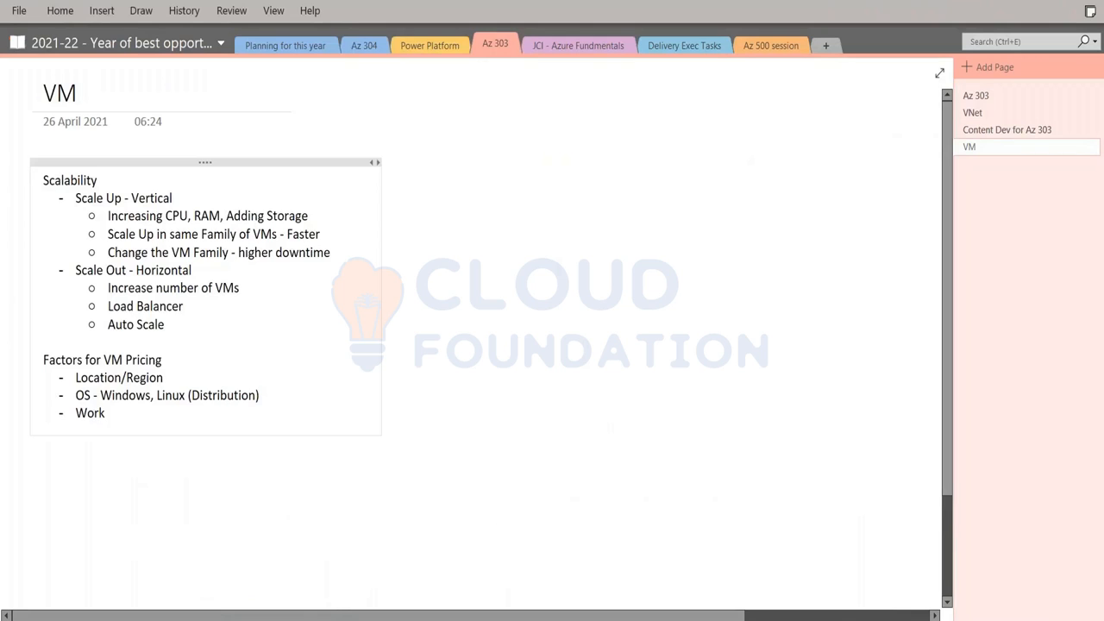
{"action": "type", "text": "load/Server"}
Step: Switch back to the Azure pricing calculator and review the virtual machine's tier options, keeping Standard
{"action": "key", "text": "alt+Tab"}
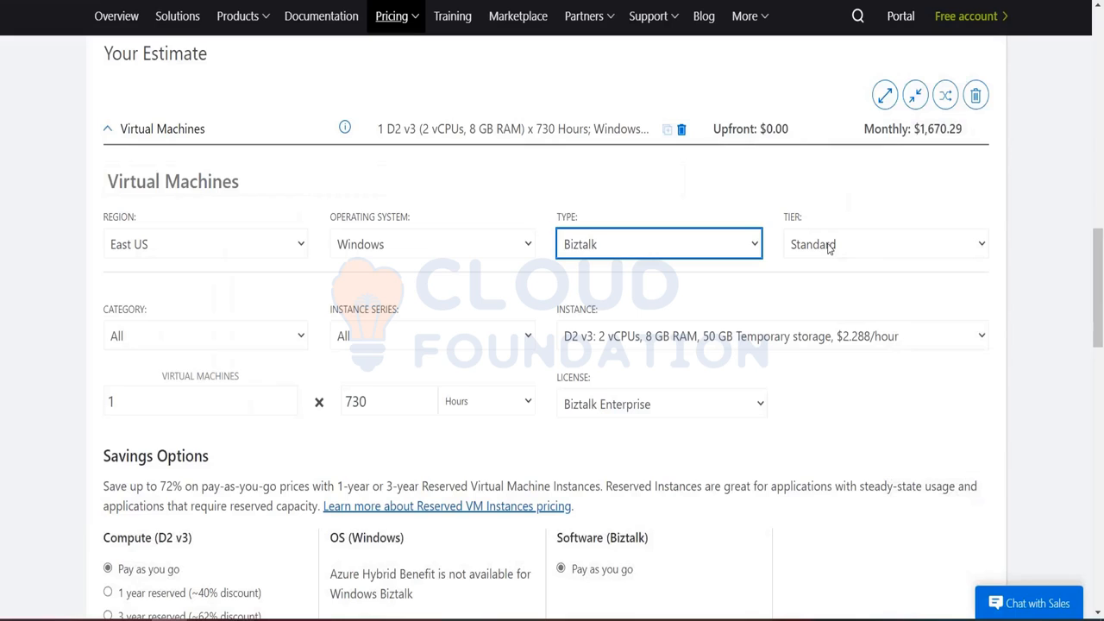
{"action": "left_click", "coordinate": [831, 248]}
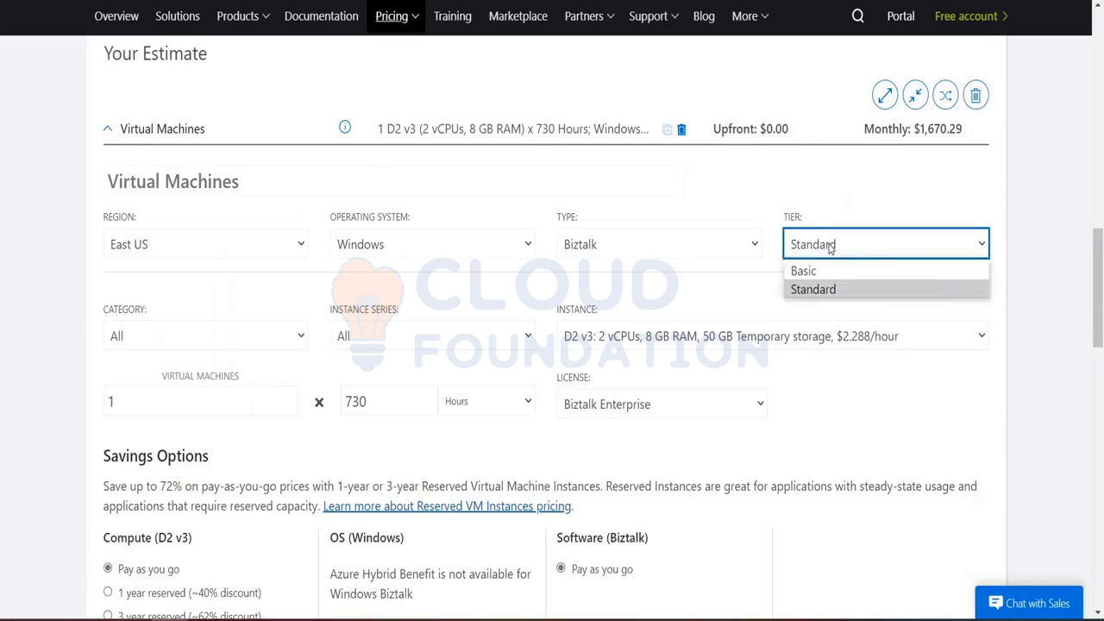
{"action": "left_click", "coordinate": [806, 292]}
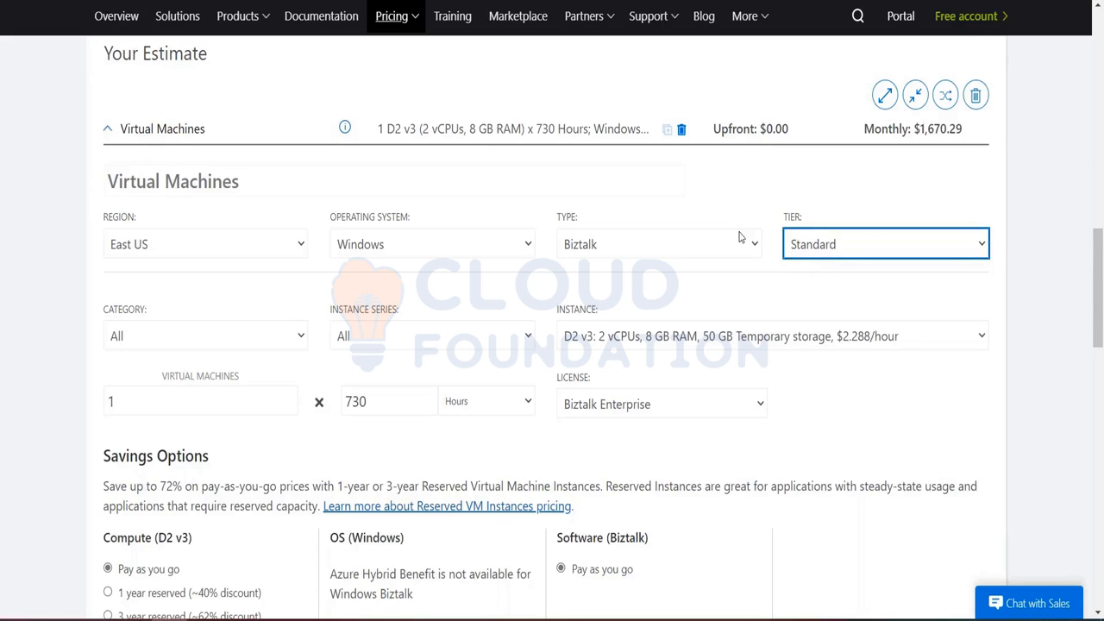
Step: Try the Compute optimized category for the virtual machine, and set the category to General purpose
{"action": "left_click", "coordinate": [166, 335]}
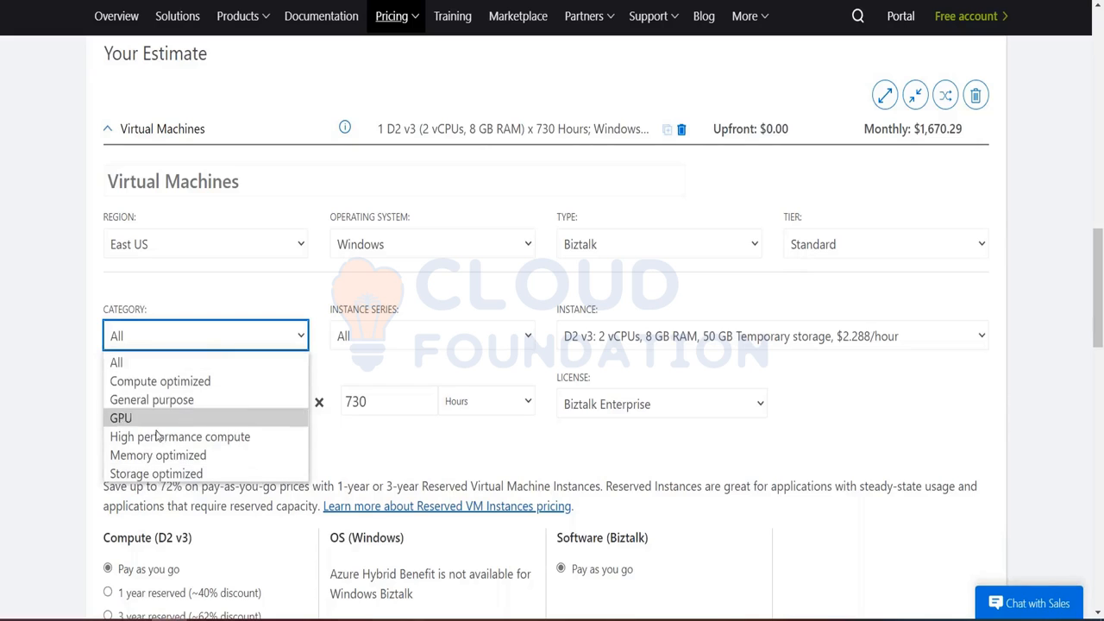
{"action": "left_click", "coordinate": [150, 389]}
{"action": "left_click", "coordinate": [224, 347]}
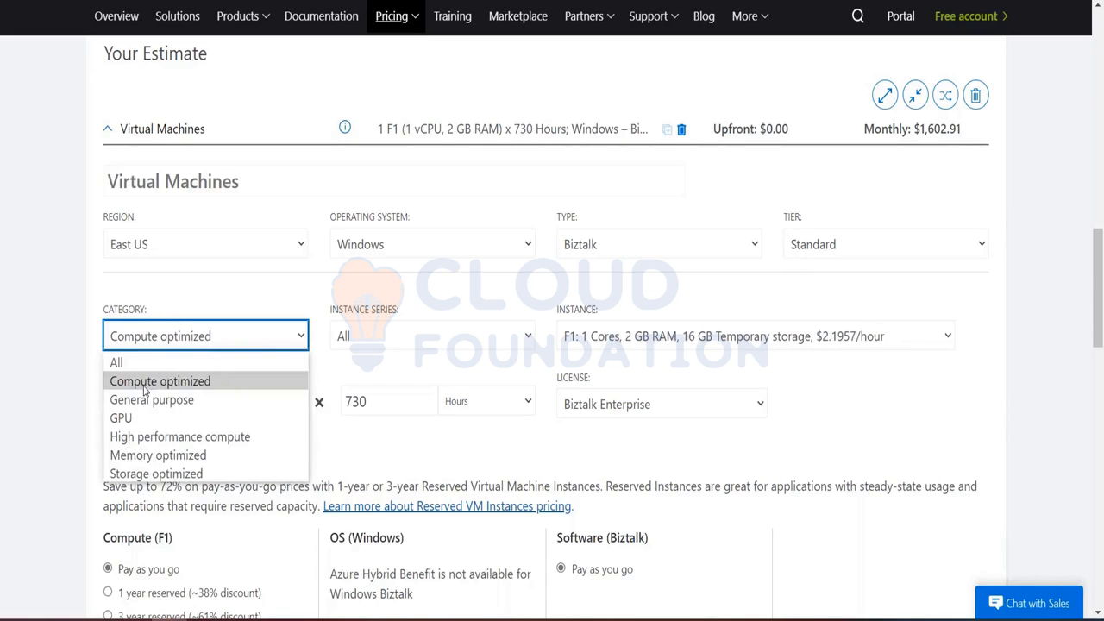
{"action": "left_click", "coordinate": [149, 400]}
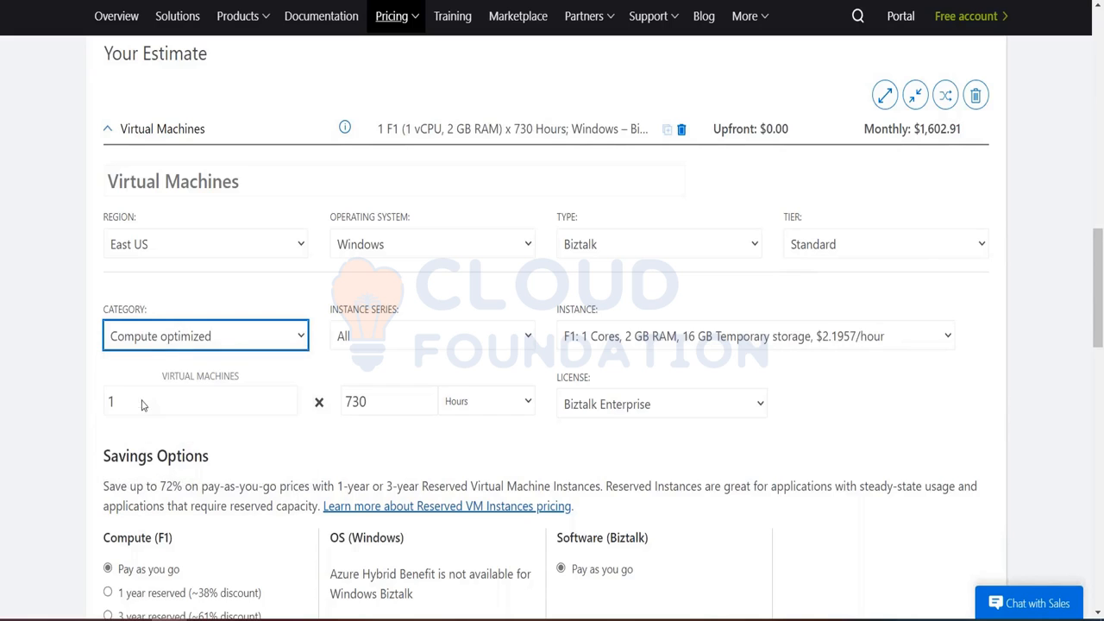
{"action": "left_click", "coordinate": [365, 344]}
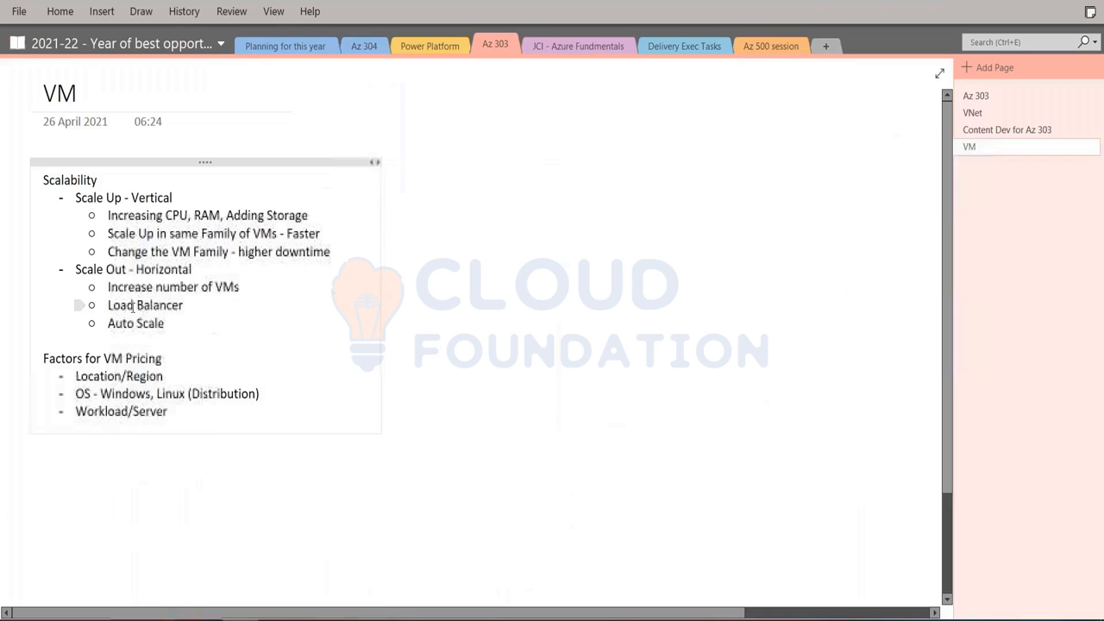
Step: Switch to the OneNote VM page and add "VM Size" and "Number of Instances" to the VM pricing factors
{"action": "key", "text": "Return"}
{"action": "type", "text": "VM Szu"}
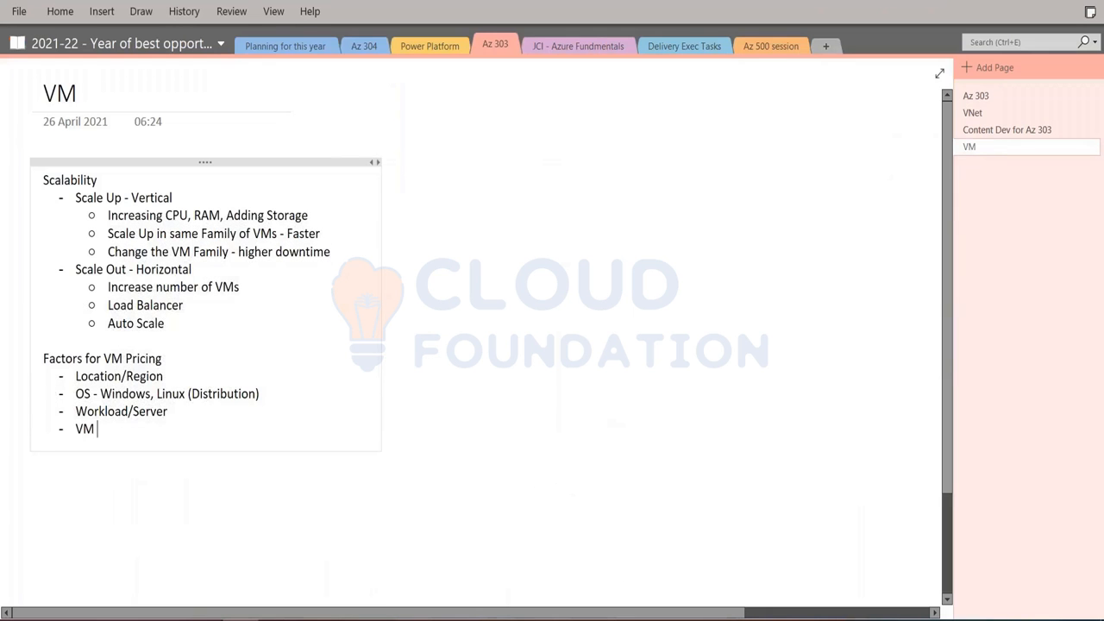
{"action": "type", "text": "ise"}
{"action": "key", "text": "BackSpace"}
{"action": "type", "text": "ze"}
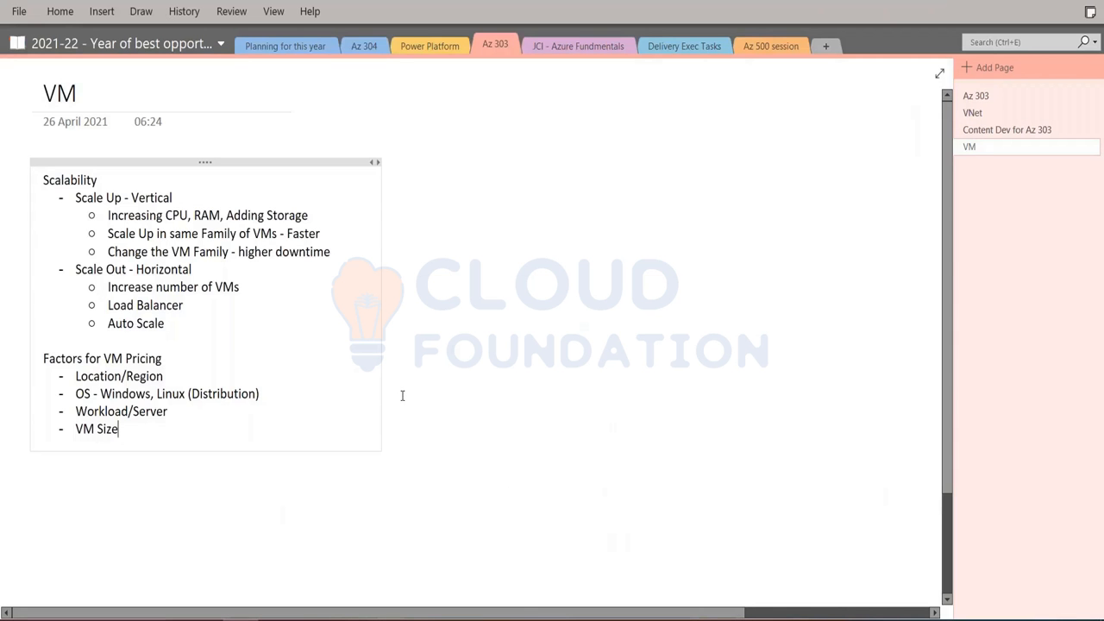
{"action": "key", "text": "Return"}
{"action": "type", "text": "Num"}
{"action": "key", "text": "BackSpace"}
{"action": "type", "text": "ber o"}
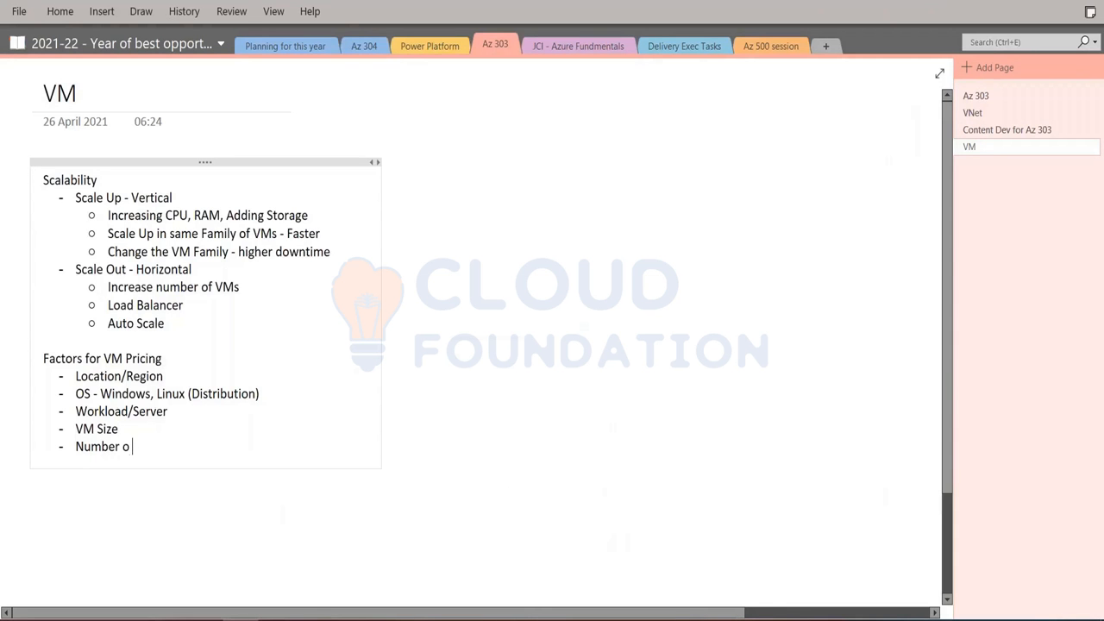
{"action": "type", "text": "f Instances"}
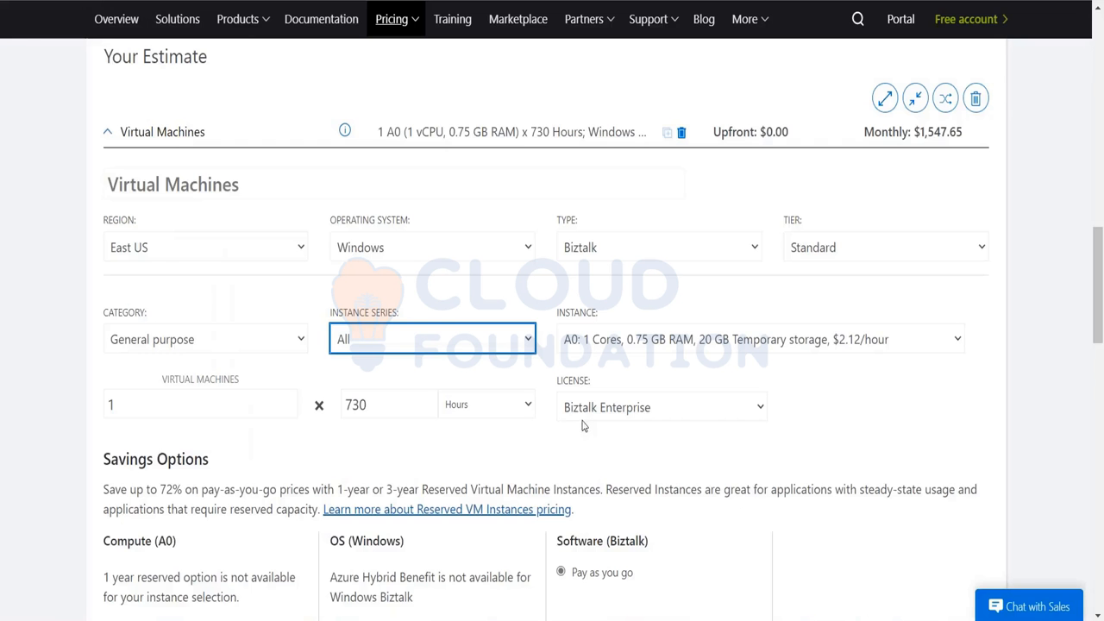
Step: Switch back to the Azure pricing calculator and set the number of virtual machines to 2
{"action": "left_click", "coordinate": [138, 415]}
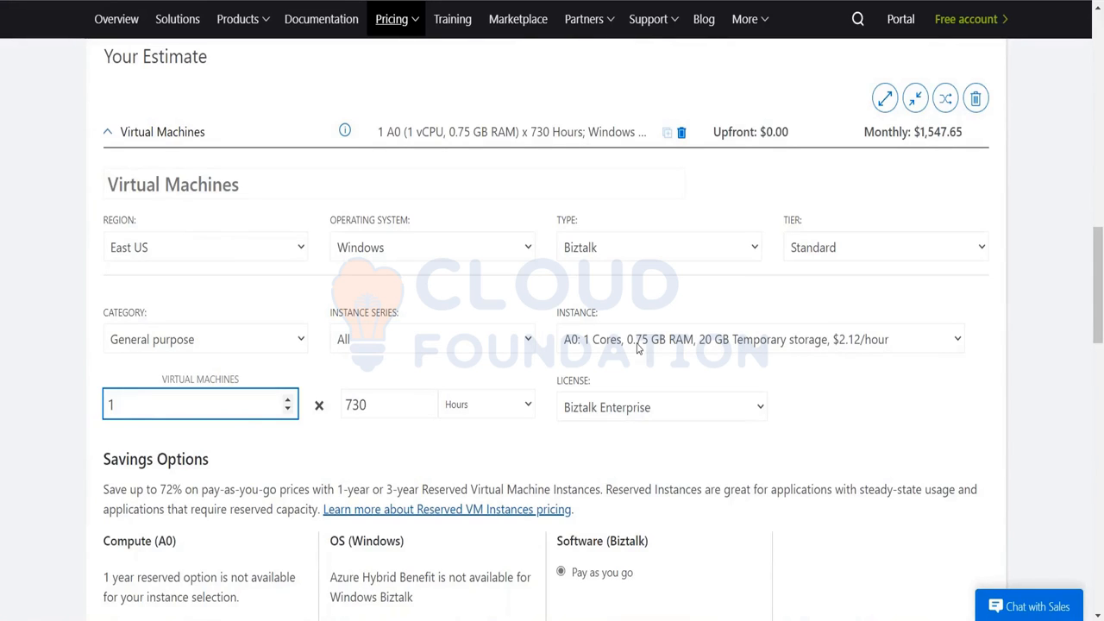
{"action": "key", "text": "BackSpace"}
{"action": "type", "text": "02"}
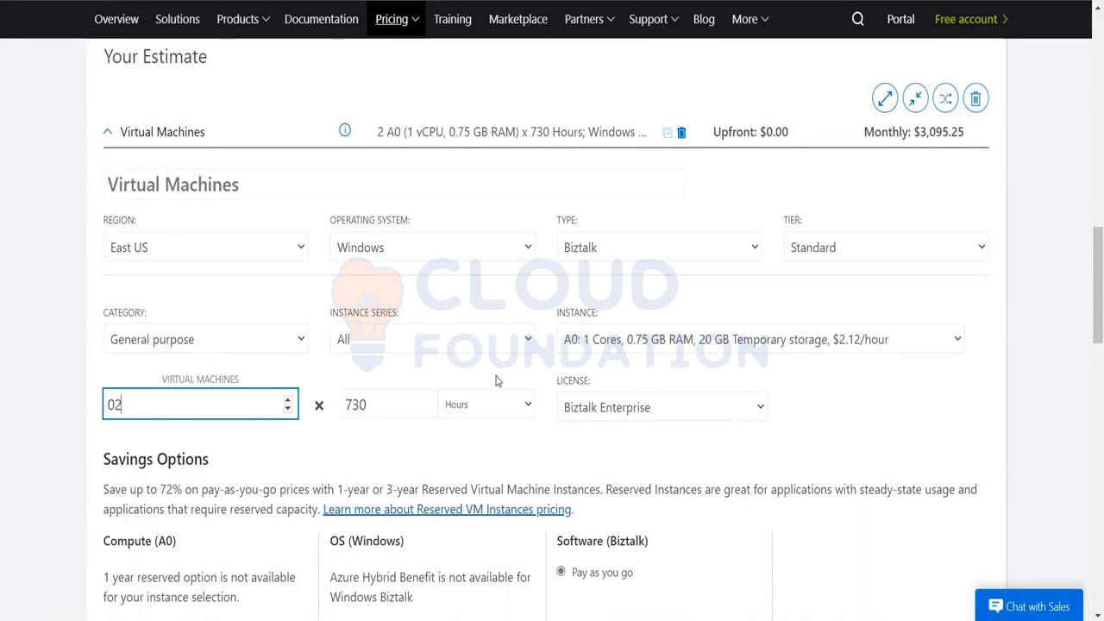
{"action": "key", "text": "Tab"}
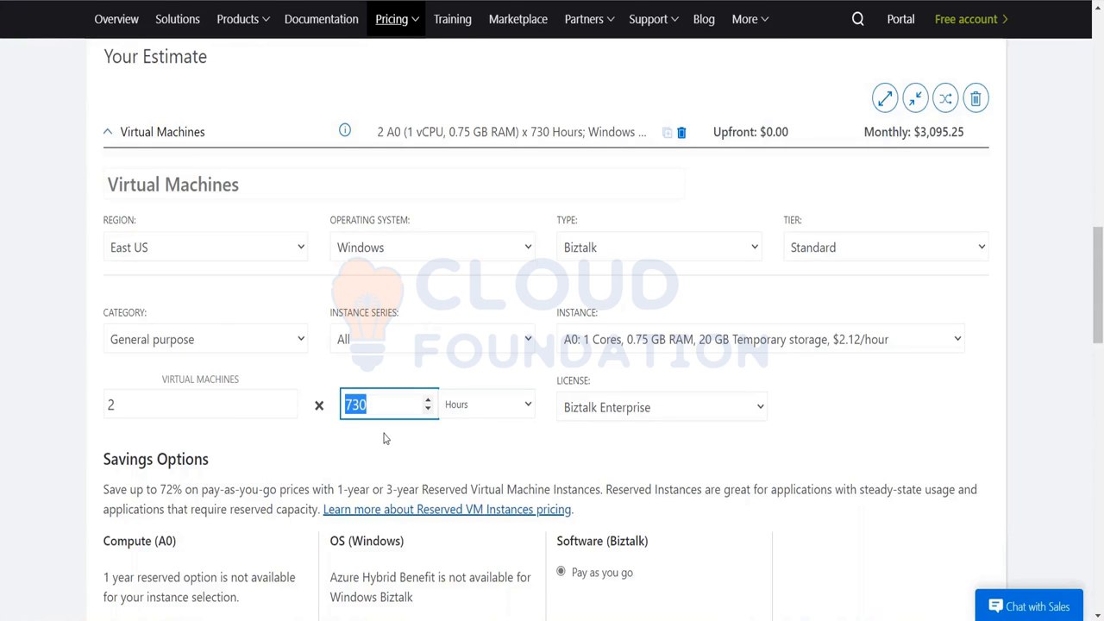
Step: Switch to the OneNote VM page and append "- License" to both the OS and the Workload/Server pricing factors
{"action": "key", "text": "alt+Tab"}
{"action": "key", "text": "alt+Tab"}
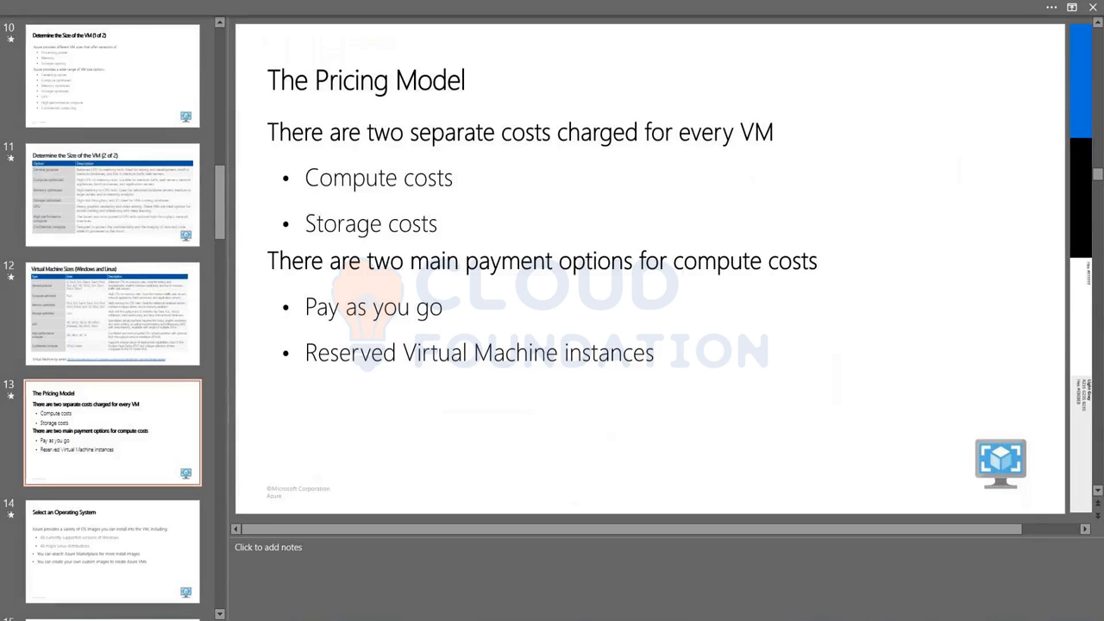
{"action": "key", "text": "alt+Tab"}
{"action": "key", "text": "alt+Tab"}
{"action": "left_click", "coordinate": [268, 395]}
{"action": "type", "text": "- License"}
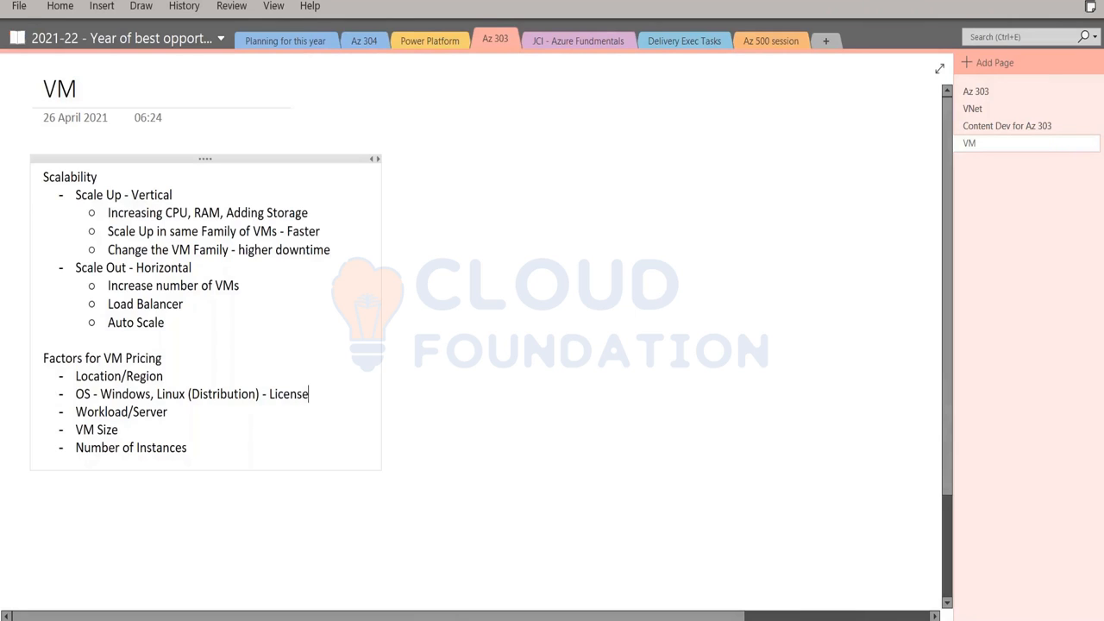
{"action": "key", "text": "Down"}
{"action": "type", "text": "- License"}
Step: Switch back to the Azure pricing calculator and set the Windows virtual machine's type to (OS Only)
{"action": "key", "text": "alt+Tab"}
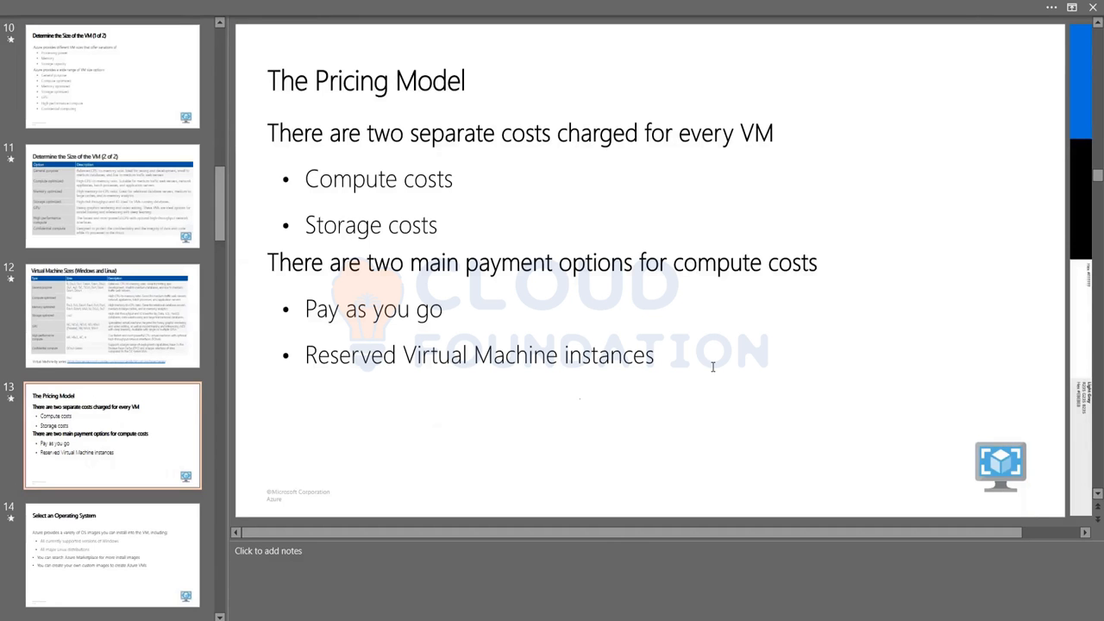
{"action": "key", "text": "alt+Tab"}
{"action": "key", "text": "alt+Tab"}
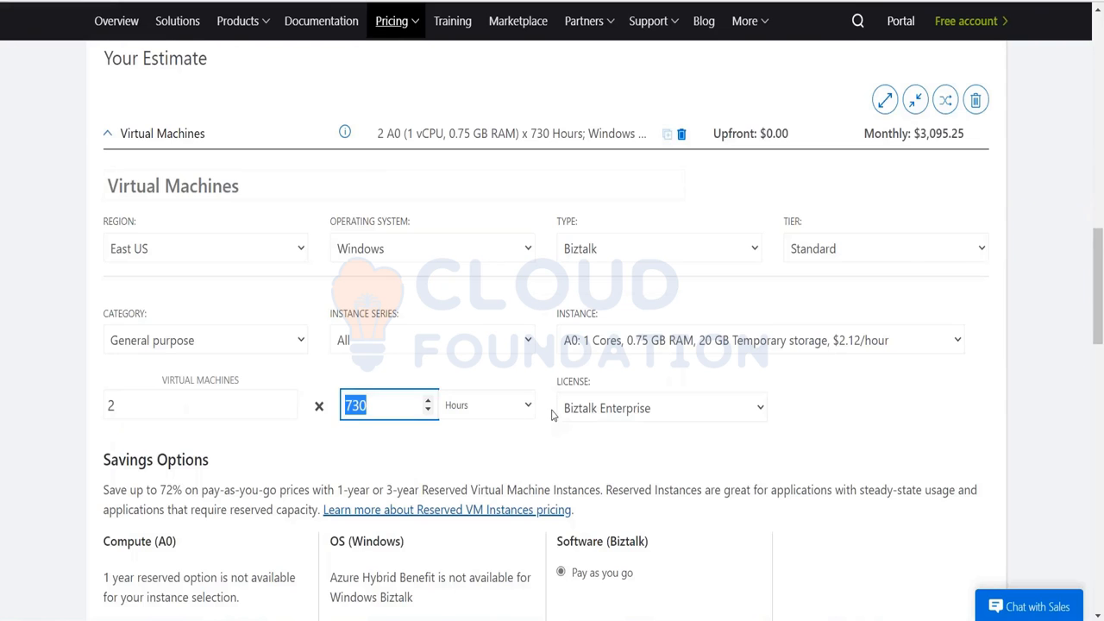
{"action": "scroll", "coordinate": [382, 340], "scroll_direction": "down", "scroll_amount": 1}
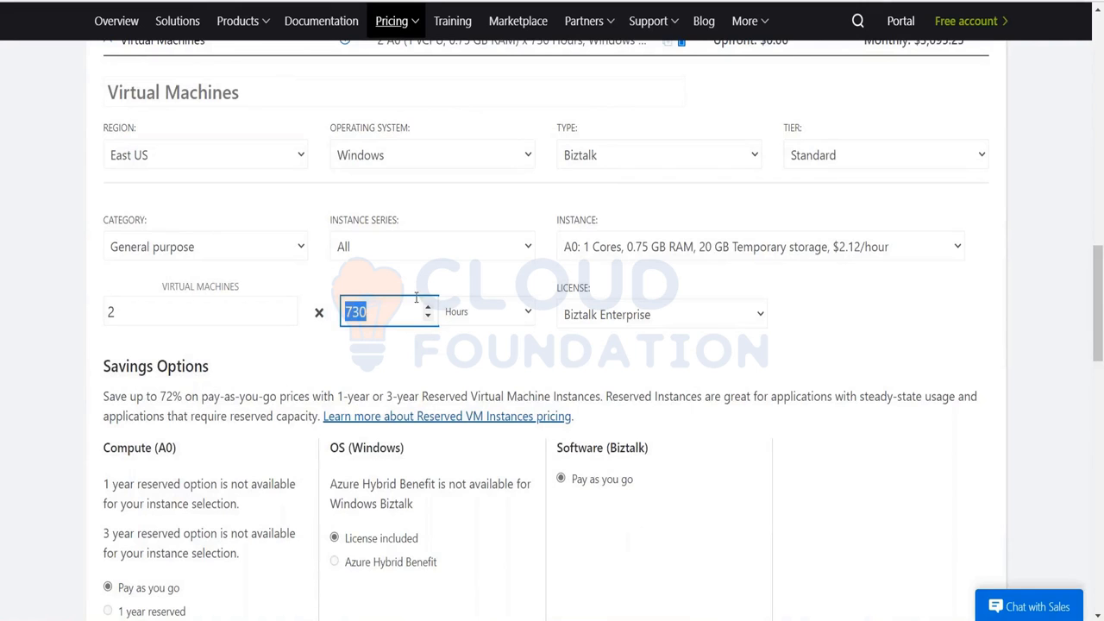
{"action": "left_click", "coordinate": [594, 161]}
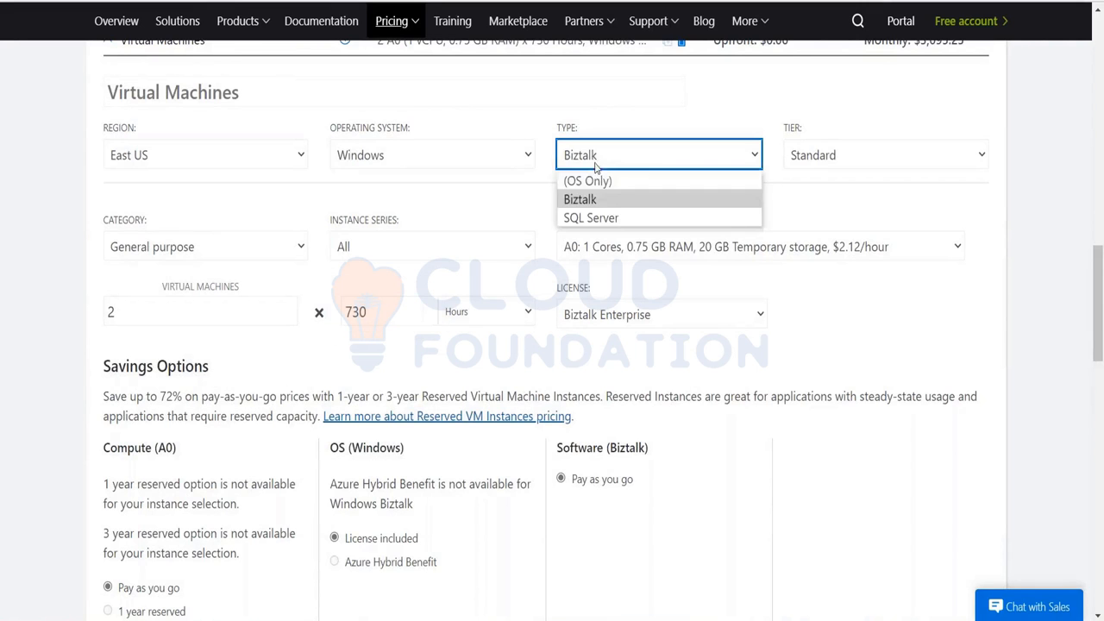
{"action": "left_click", "coordinate": [583, 179]}
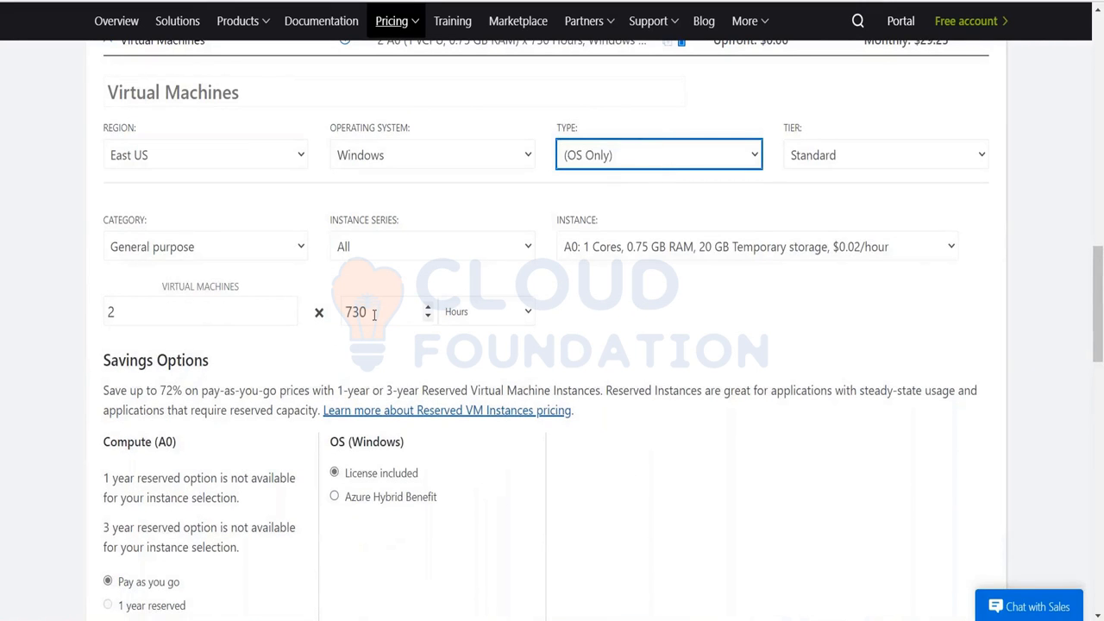
Step: Switch to the OneNote VM page and add "VM Usage - Pay as you go model" to the VM pricing factors
{"action": "key", "text": "alt+Tab"}
{"action": "key", "text": "alt+Tab"}
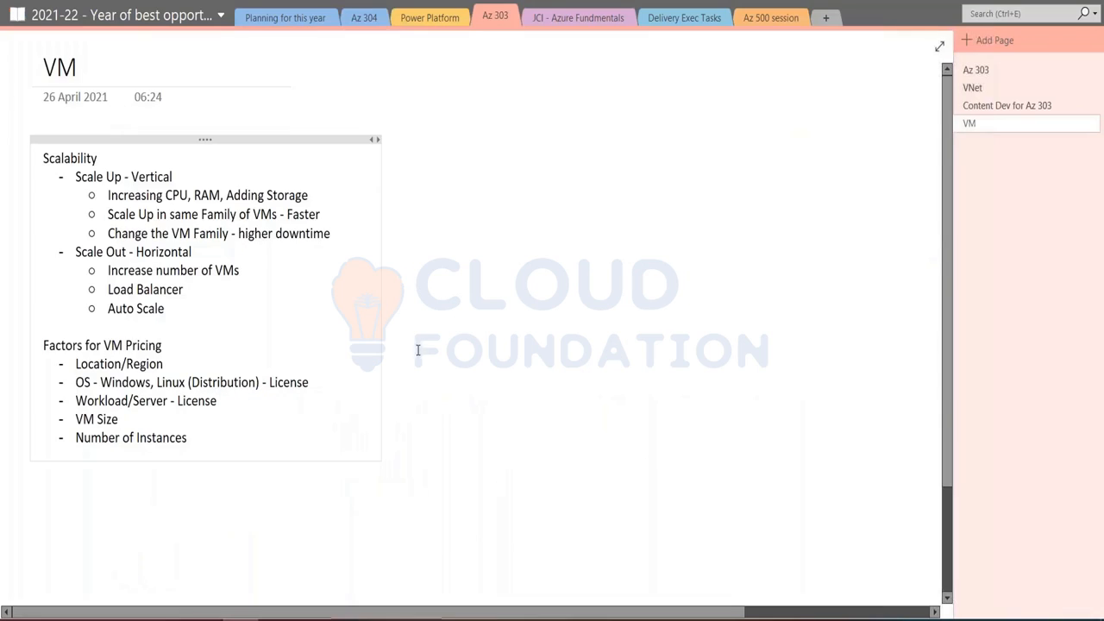
{"action": "key", "text": "Return"}
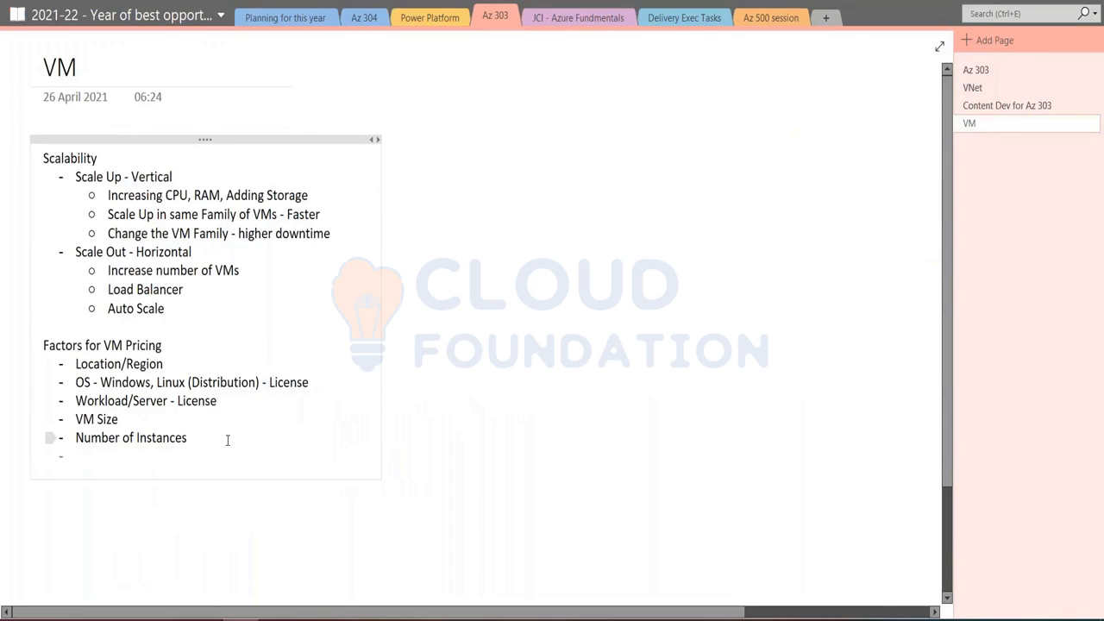
{"action": "type", "text": "VM Usage - P"}
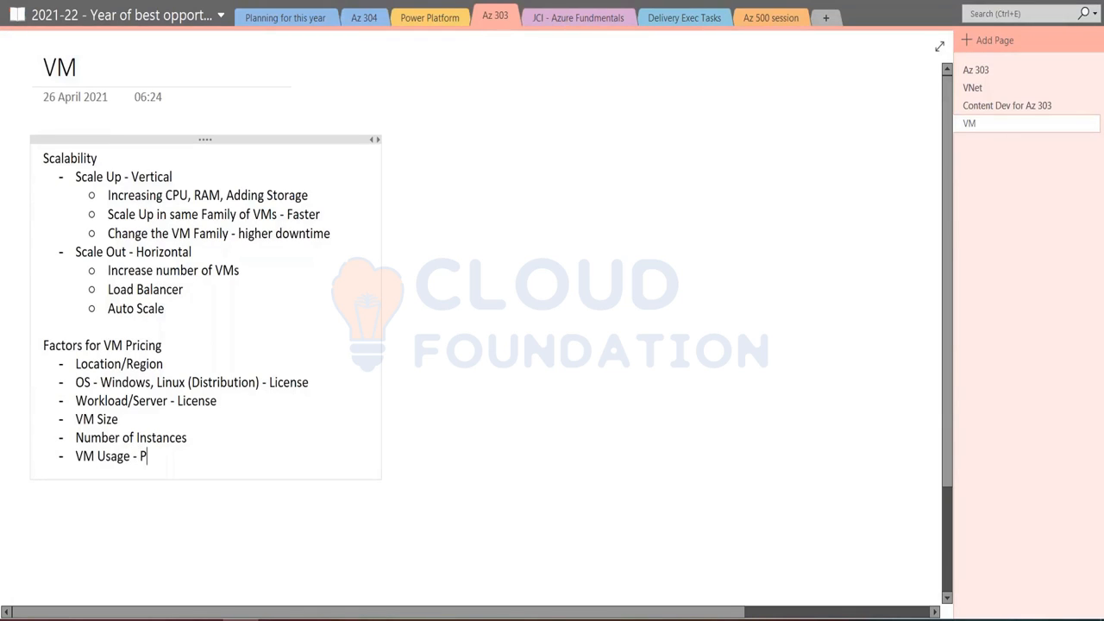
{"action": "type", "text": "ay as you go model"}
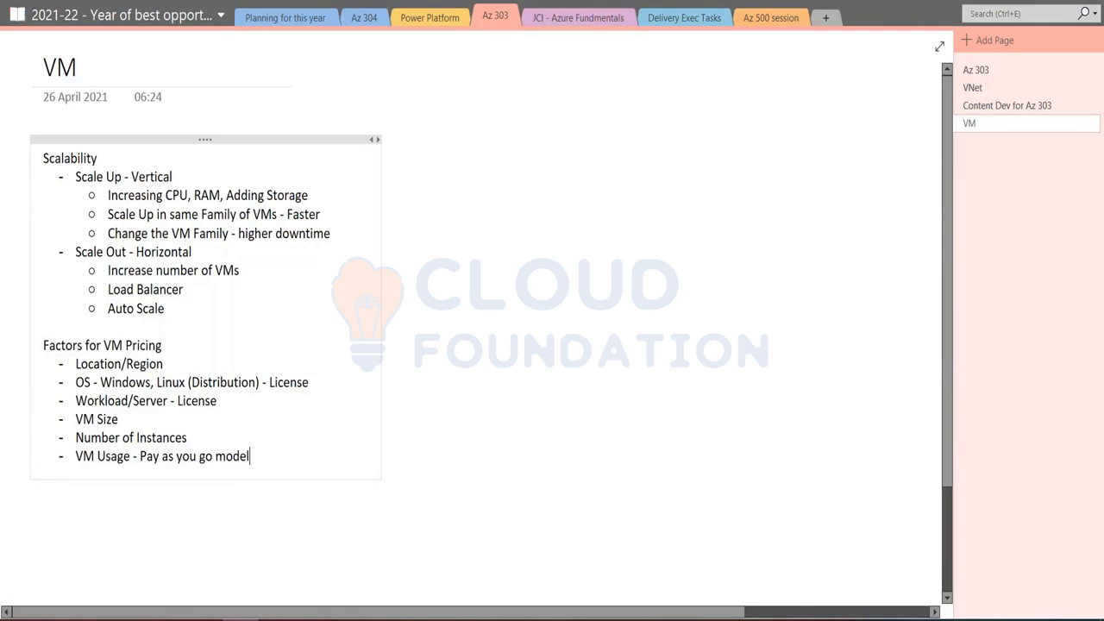
Step: Switch back to the Azure pricing calculator, set the instance to D2 (2 Cores, 7 GB RAM) and highlight Compute (D2) in the savings options
{"action": "key", "text": "alt+Tab"}
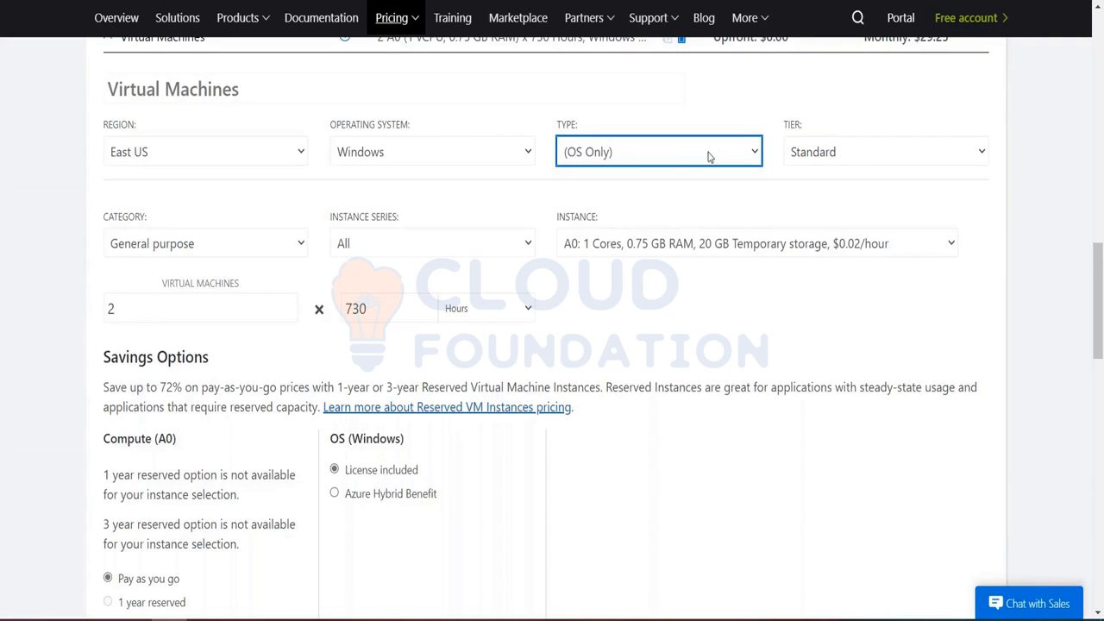
{"action": "scroll", "coordinate": [417, 351], "scroll_direction": "down", "scroll_amount": 1}
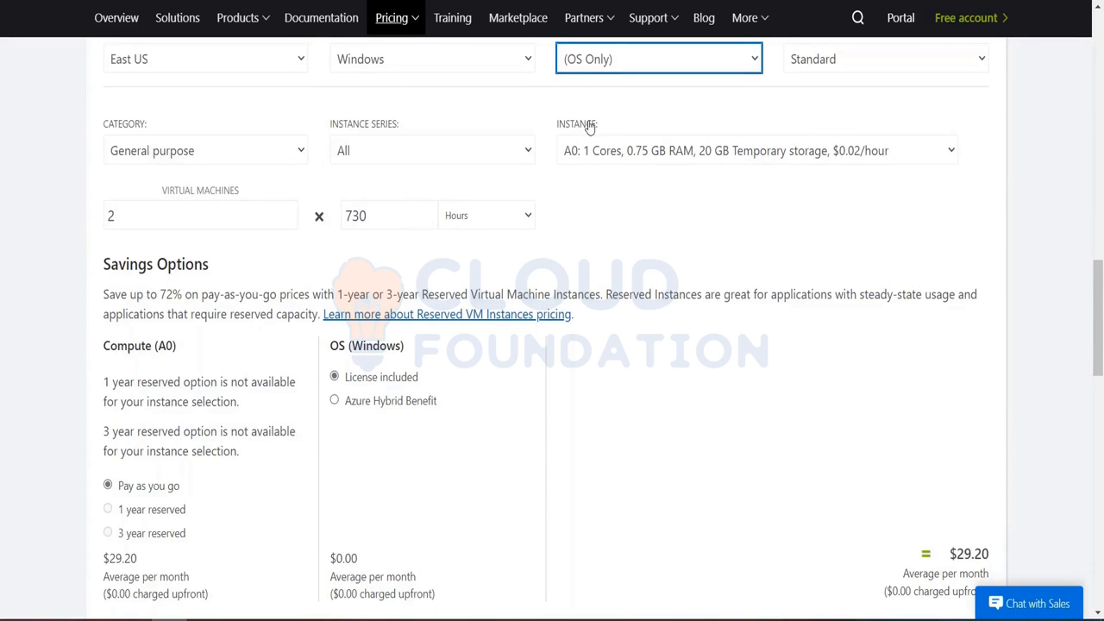
{"action": "scroll", "coordinate": [590, 127], "scroll_direction": "up", "scroll_amount": 3}
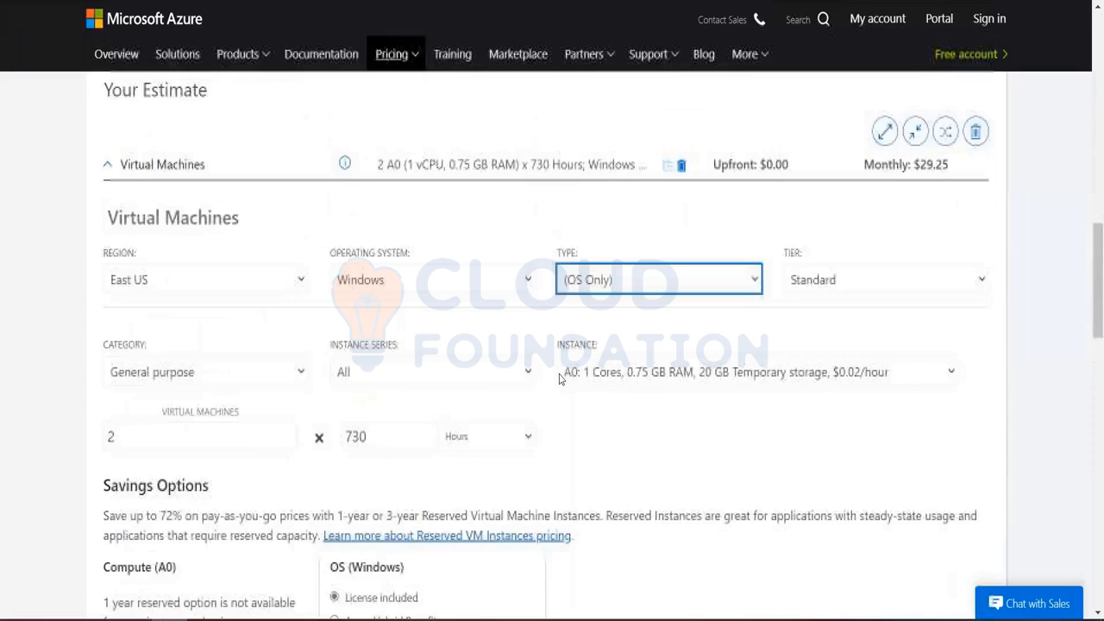
{"action": "left_click", "coordinate": [647, 371]}
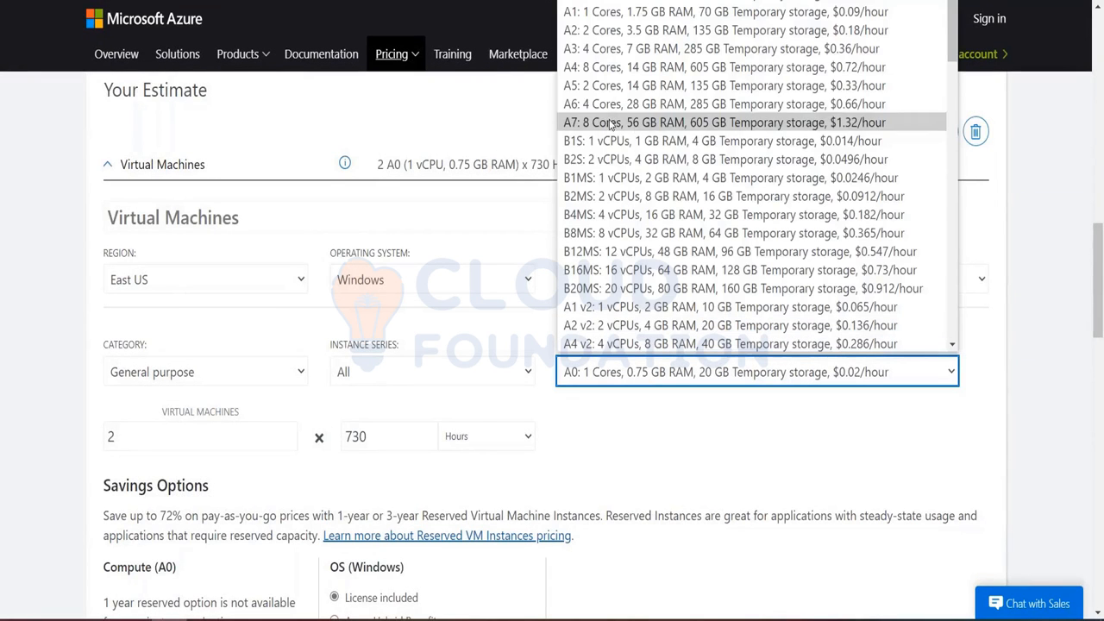
{"action": "scroll", "coordinate": [594, 259], "scroll_direction": "down", "scroll_amount": 3}
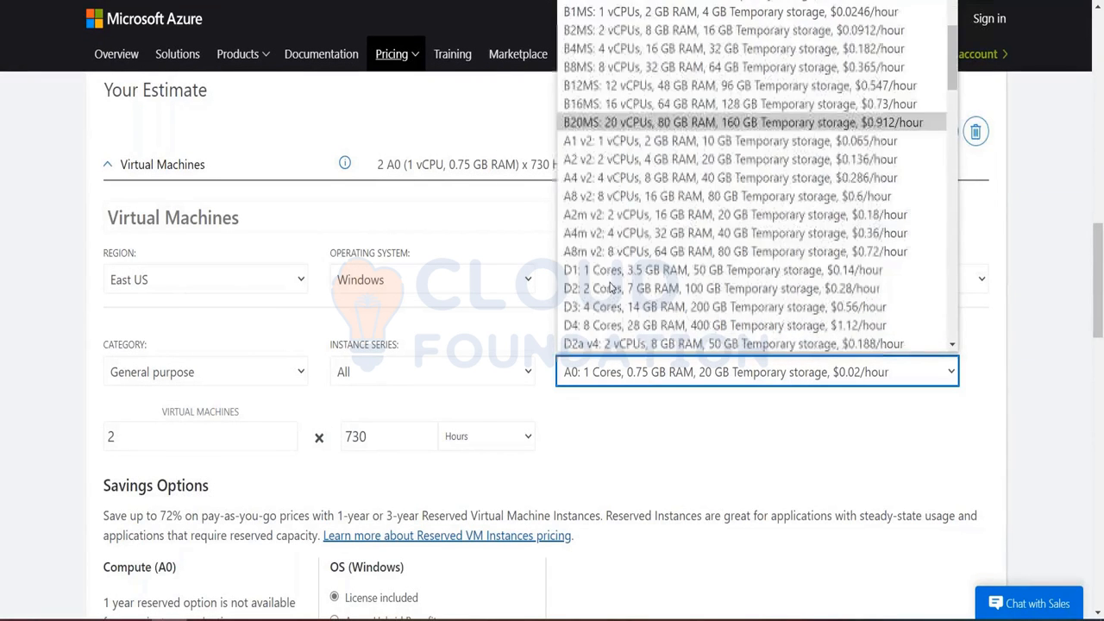
{"action": "left_click", "coordinate": [593, 289]}
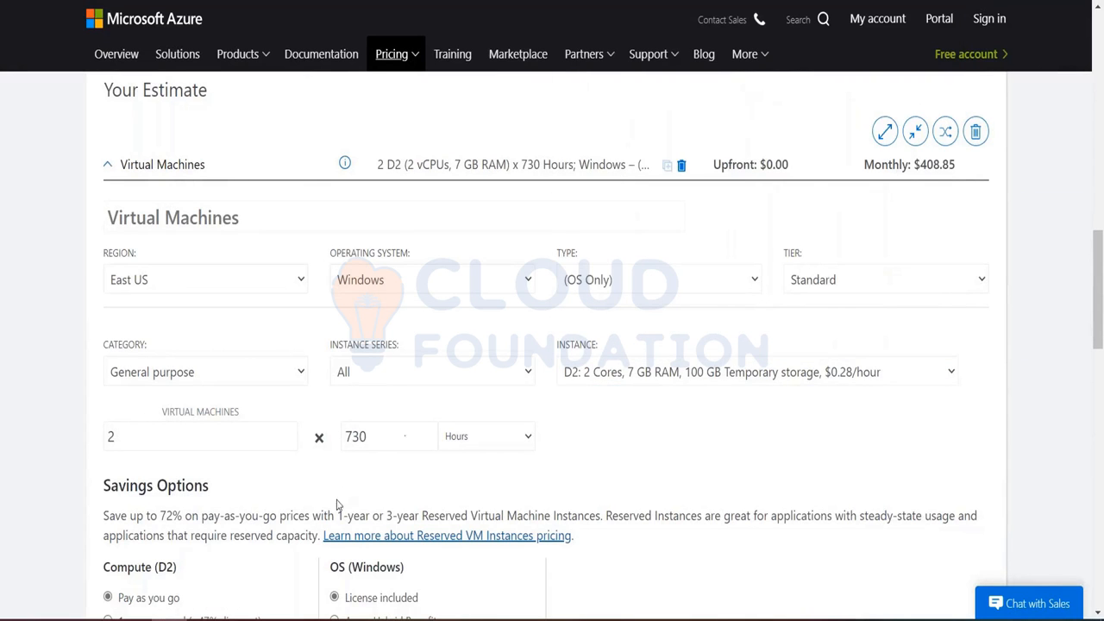
{"action": "scroll", "coordinate": [350, 486], "scroll_direction": "down", "scroll_amount": 3}
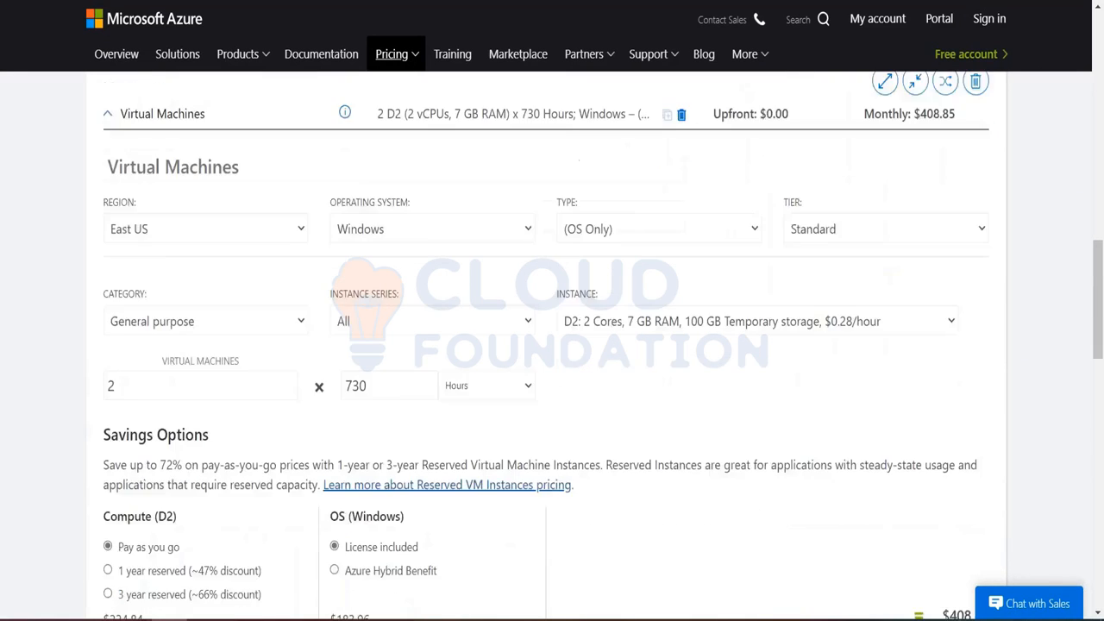
{"action": "scroll", "coordinate": [349, 475], "scroll_direction": "up", "scroll_amount": 2}
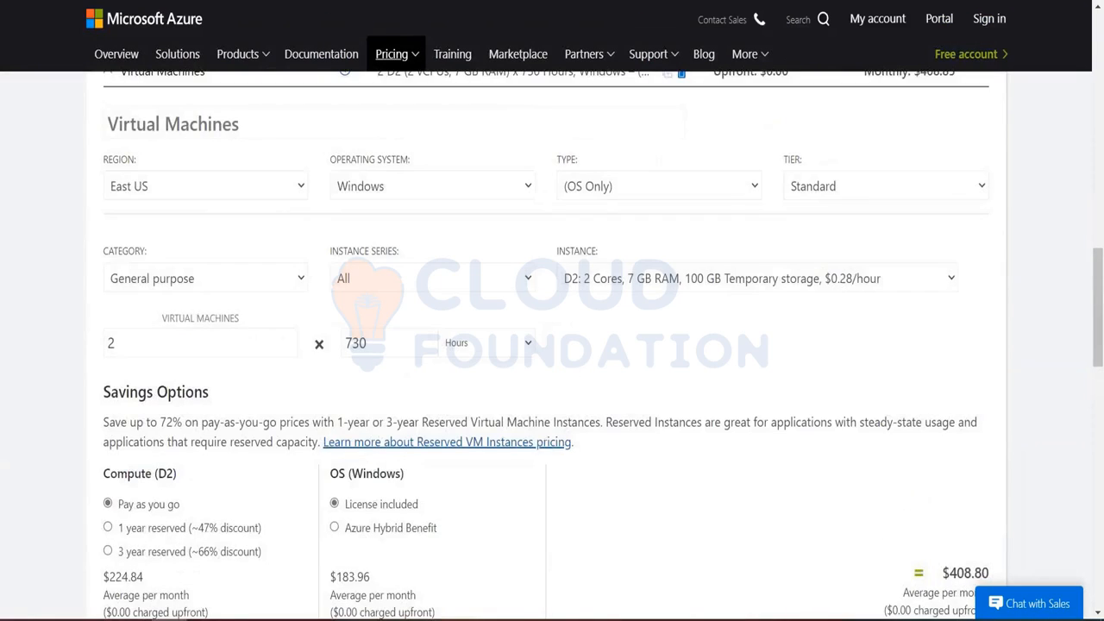
{"action": "scroll", "coordinate": [351, 440], "scroll_direction": "down", "scroll_amount": 3}
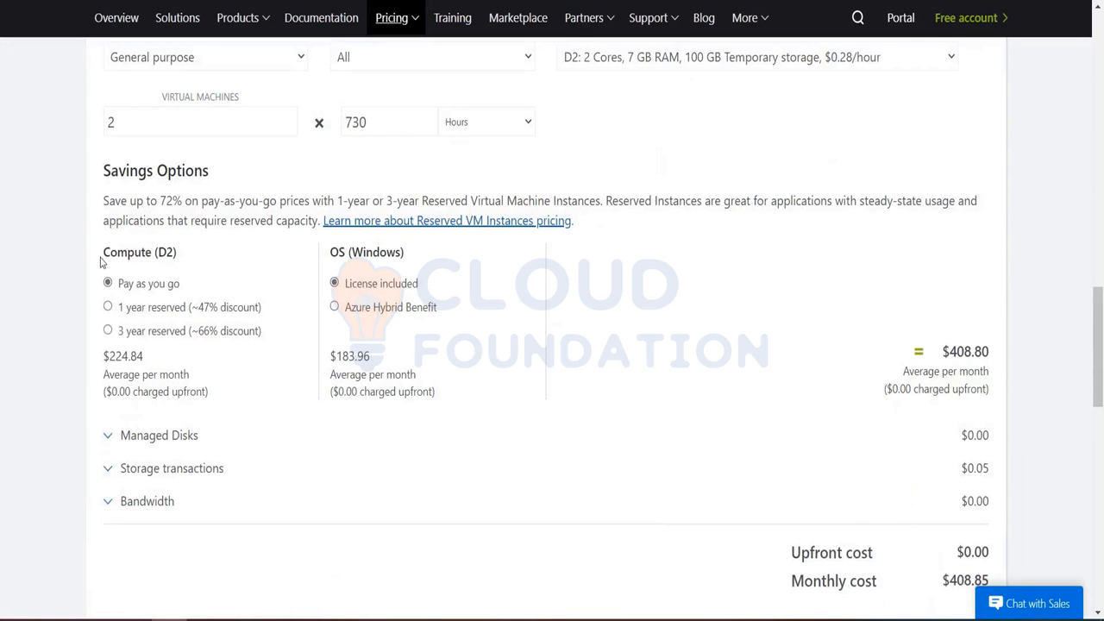
{"action": "left_click_drag", "start_coordinate": [101, 254], "coordinate": [180, 253]}
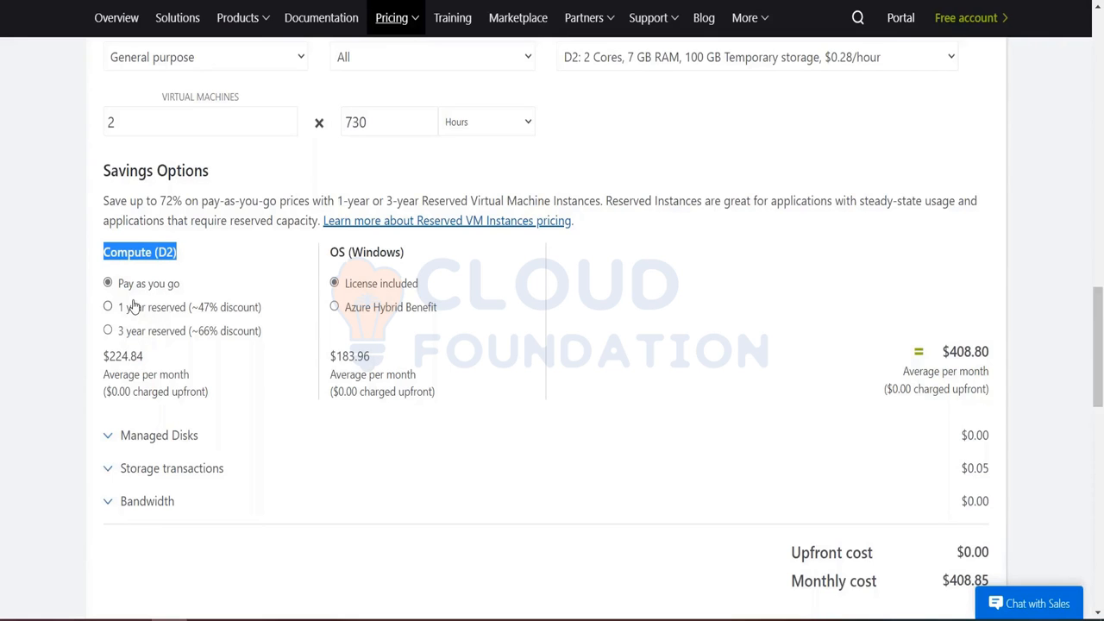
Step: Switch to the OneNote VM page and split "Pay as you go model" into its own sub-bullet under VM Usage
{"action": "key", "text": "alt+Tab"}
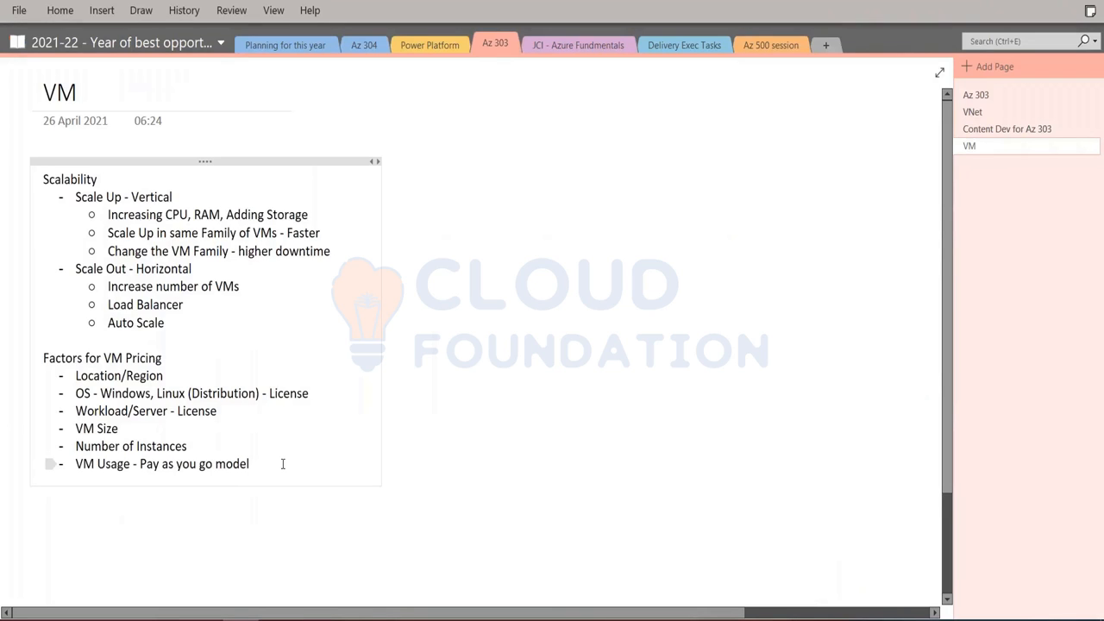
{"action": "key", "text": "ctrl+Left"}
{"action": "key", "text": "ctrl+Left"}
{"action": "key", "text": "ctrl+Left"}
{"action": "key", "text": "ctrl+Left"}
{"action": "key", "text": "ctrl+Left"}
{"action": "key", "text": "ctrl+Left"}
{"action": "key", "text": "Return"}
{"action": "key", "text": "Tab"}
{"action": "key", "text": "Delete"}
{"action": "key", "text": "Delete"}
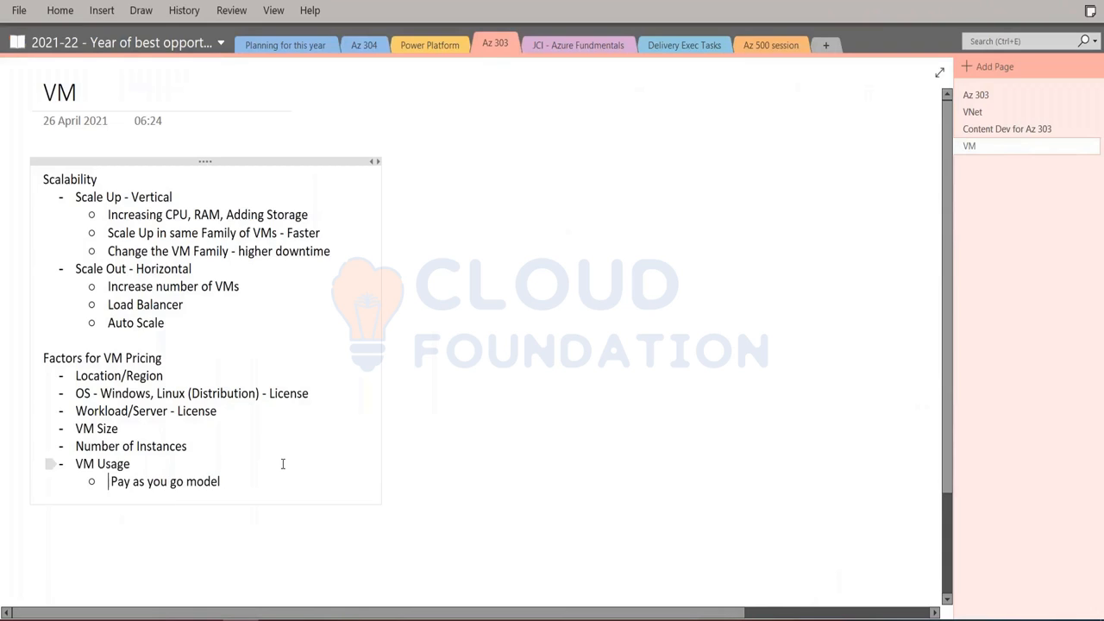
Step: Add a second sub-bullet "Reserved Instances (RI)" under VM Usage
{"action": "key", "text": "End"}
{"action": "key", "text": "Return"}
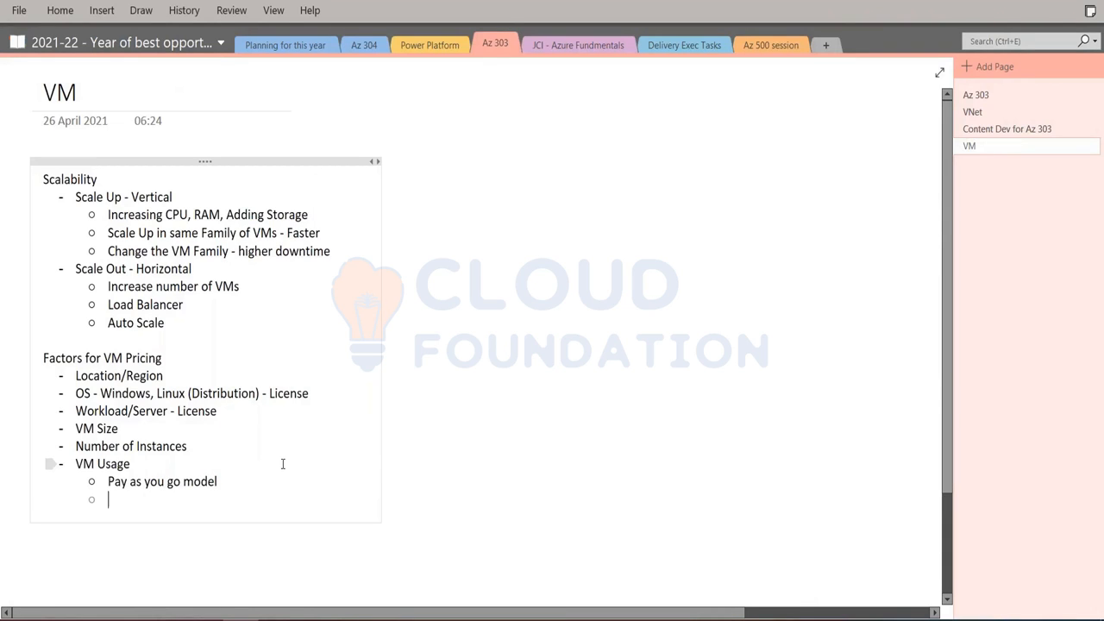
{"action": "type", "text": "REserved Instance"}
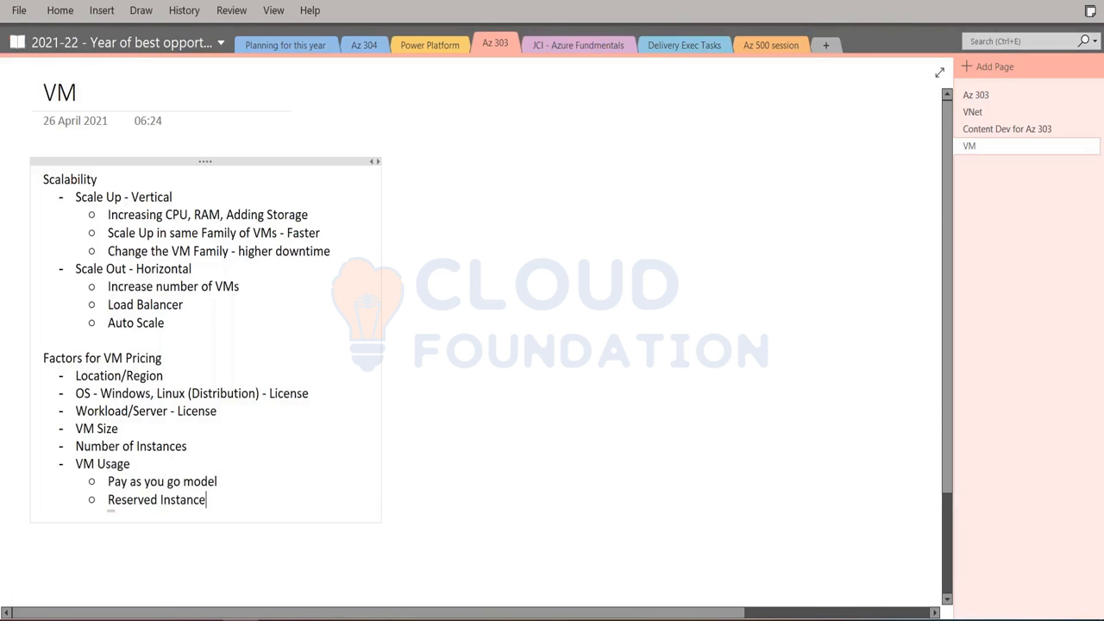
{"action": "type", "text": "s ("}
{"action": "type", "text": "RI"}
Step: Append "- Dev Test VMs - Number of Devs * Hrs on daily basis" to the "Pay as you go model" sub-bullet
{"action": "type", "text": "- "}
{"action": "type", "text": "Dev T"}
{"action": "type", "text": "est VMs"}
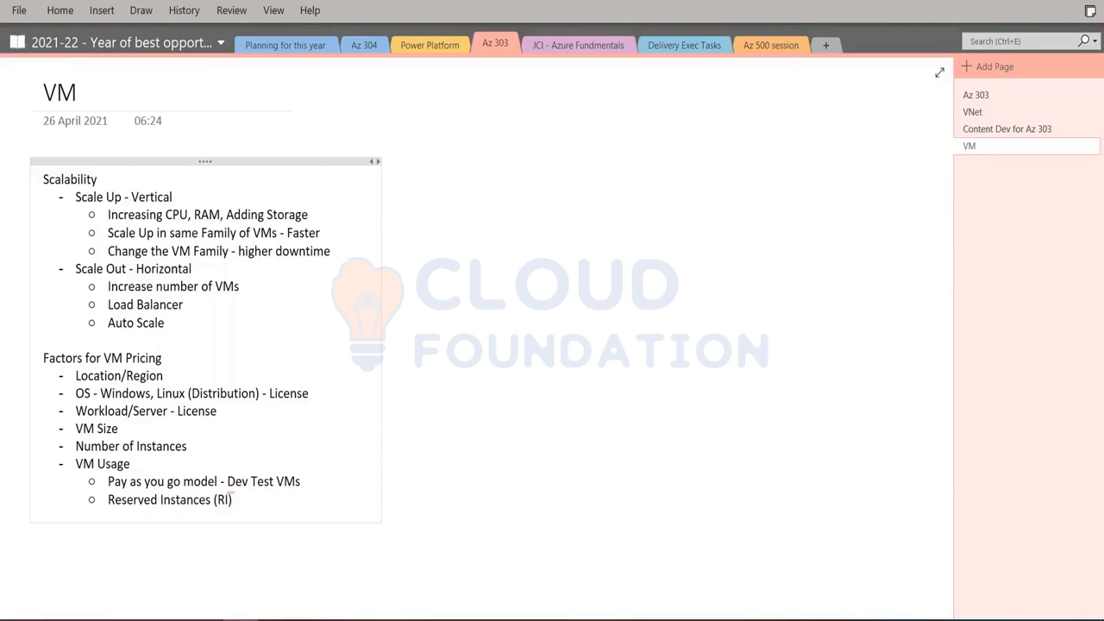
{"action": "type", "text": "-"}
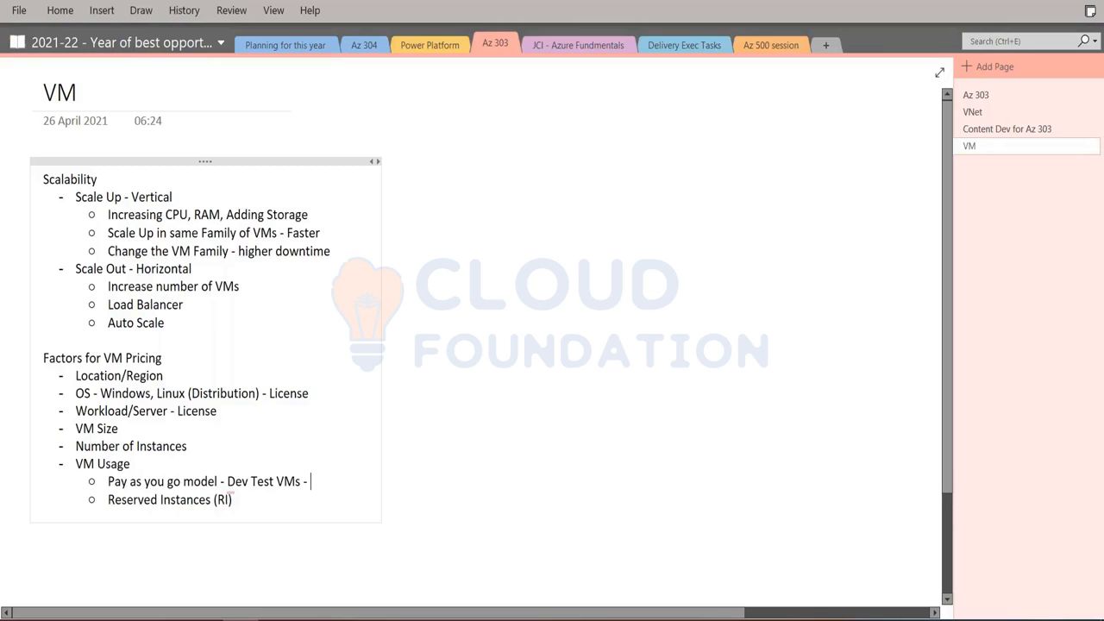
{"action": "type", "text": " Number"}
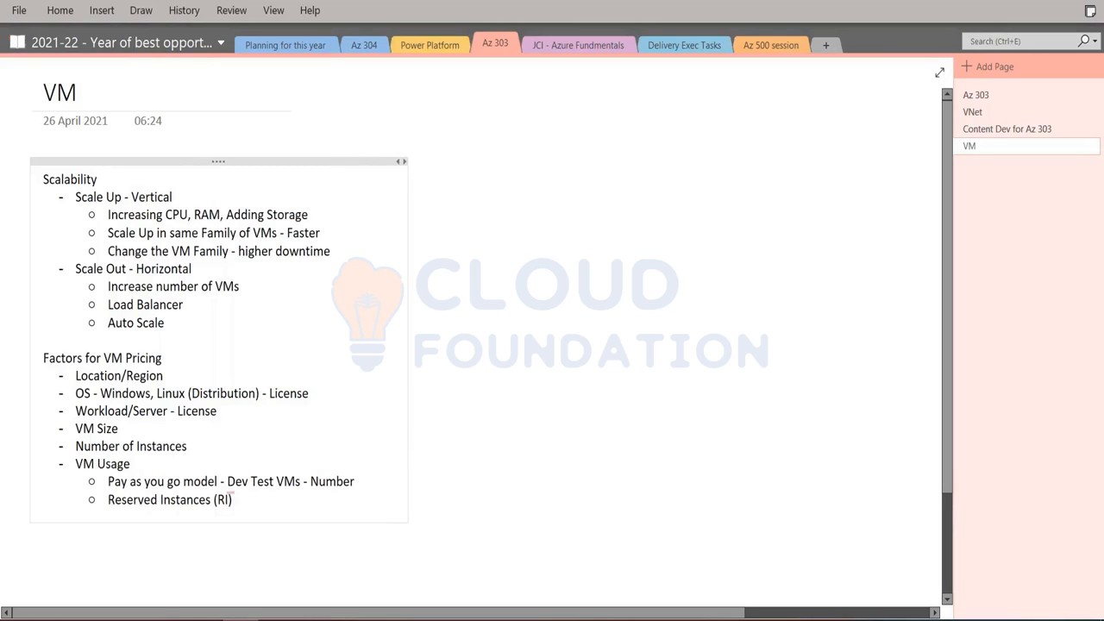
{"action": "type", "text": " of DEvs * Hrs on daily basis"}
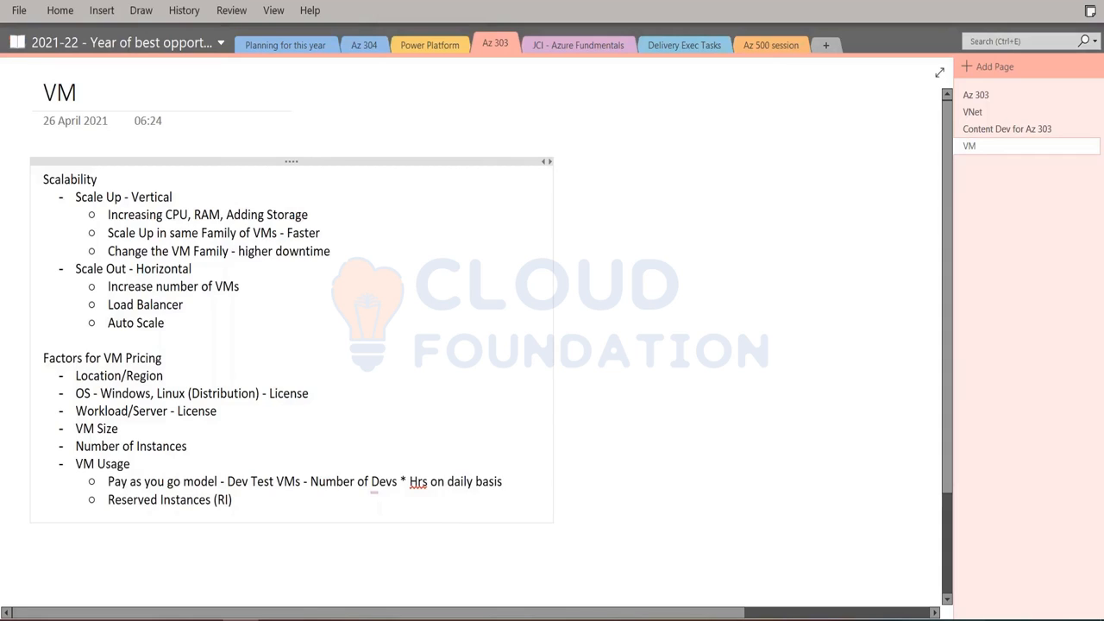
Step: Extend the pay-as-you-go usage formula with "* VMs" at its end
{"action": "type", "text": "* "}
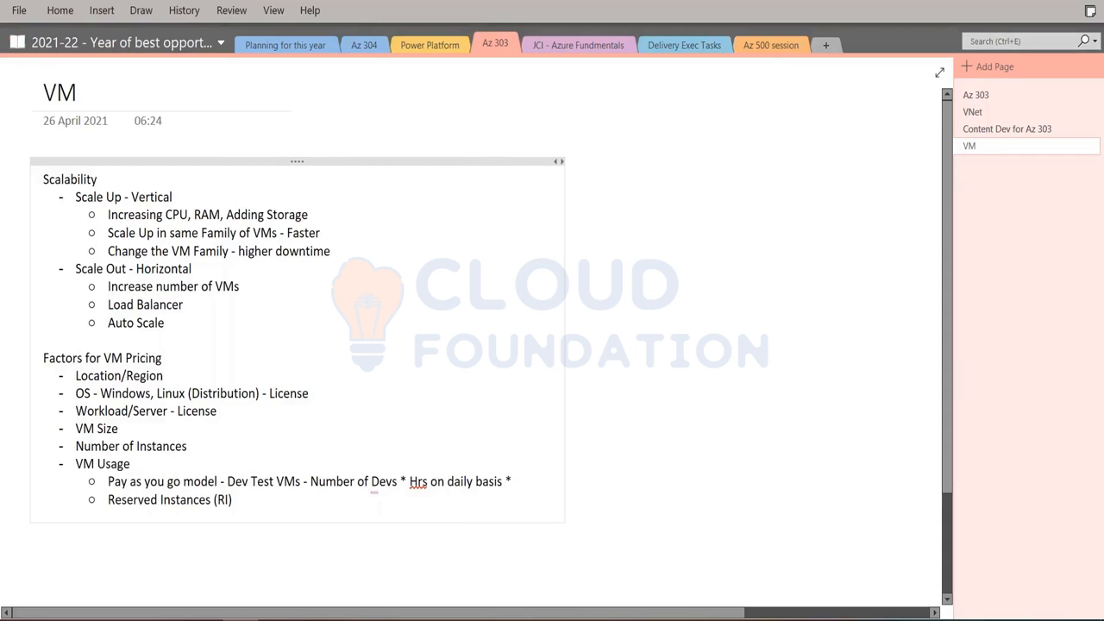
{"action": "type", "text": "V"}
{"action": "key", "text": "BackSpace"}
{"action": "key", "text": "BackSpace"}
{"action": "key", "text": "BackSpace"}
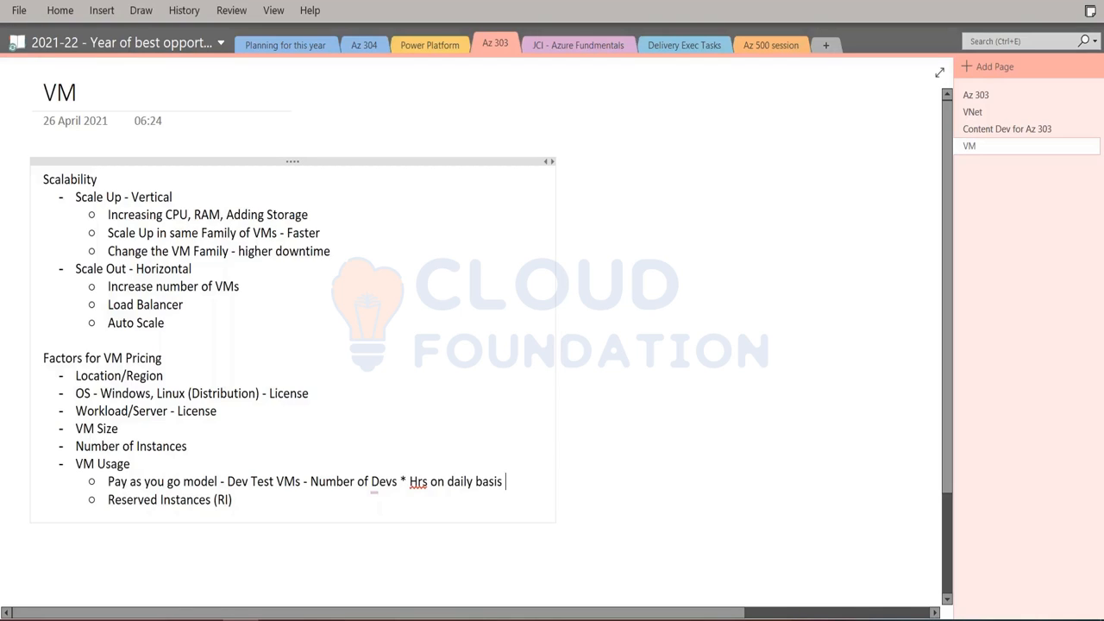
{"action": "type", "text": "* "}
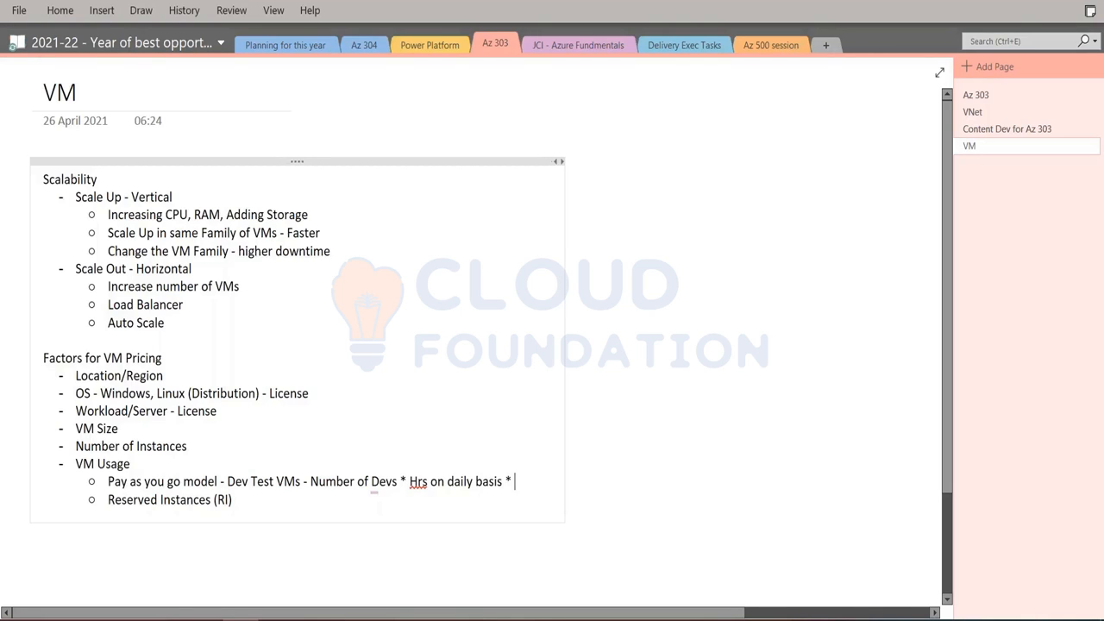
{"action": "type", "text": "VMs"}
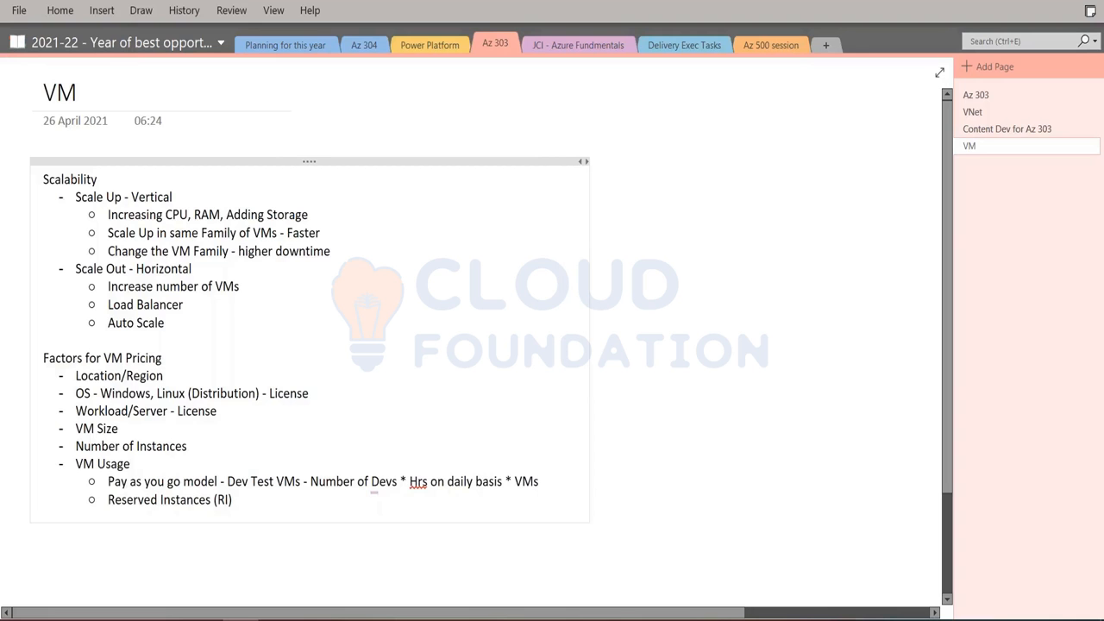
Step: Switch back to the Azure pricing calculator and set the number of virtual machines to 10
{"action": "key", "text": "alt+Tab"}
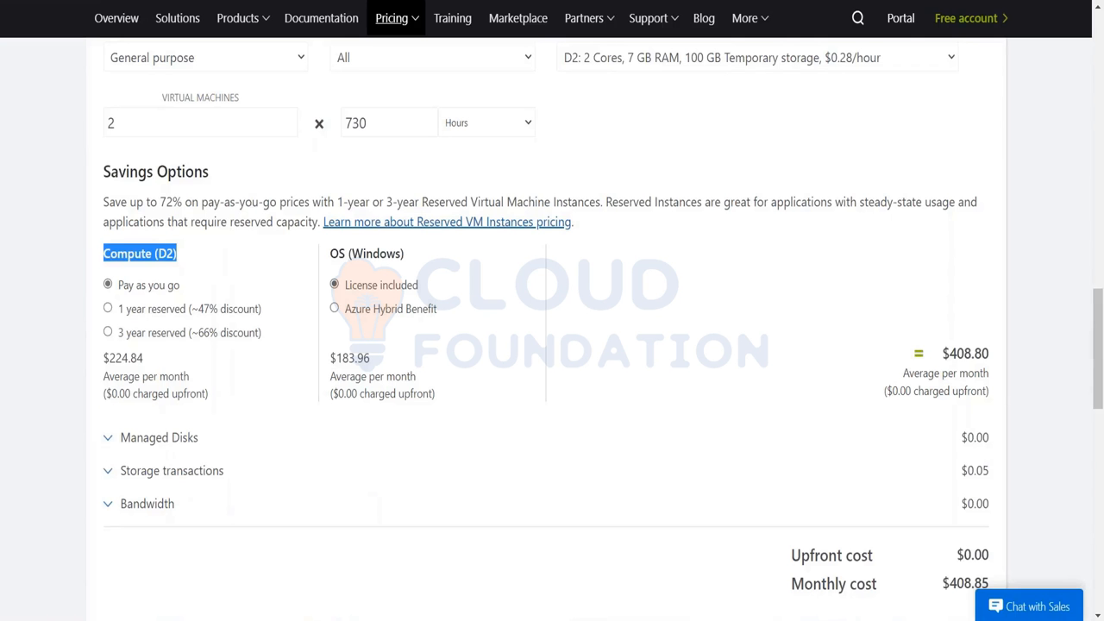
{"action": "scroll", "coordinate": [458, 259], "scroll_direction": "up", "scroll_amount": 3}
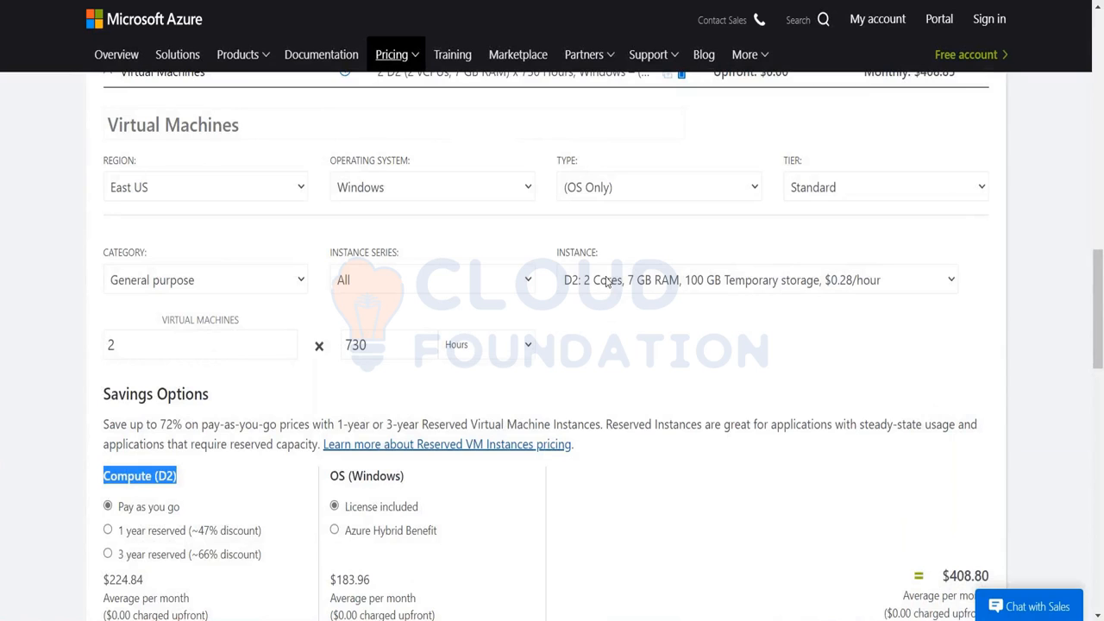
{"action": "left_click", "coordinate": [193, 345]}
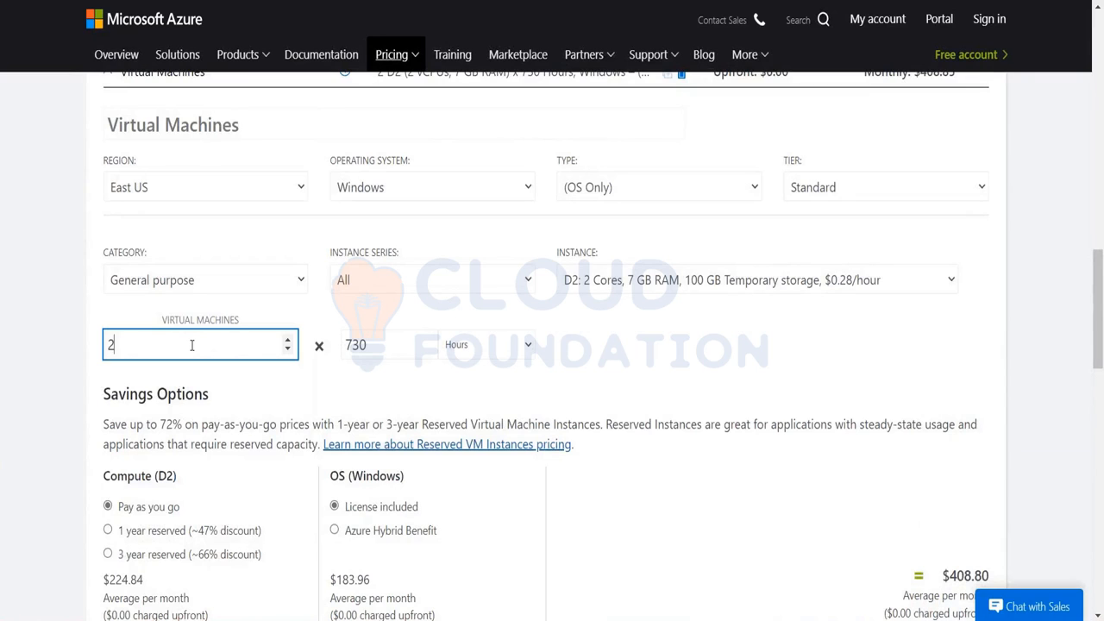
{"action": "key", "text": "BackSpace"}
{"action": "type", "text": "10"}
{"action": "key", "text": "Tab"}
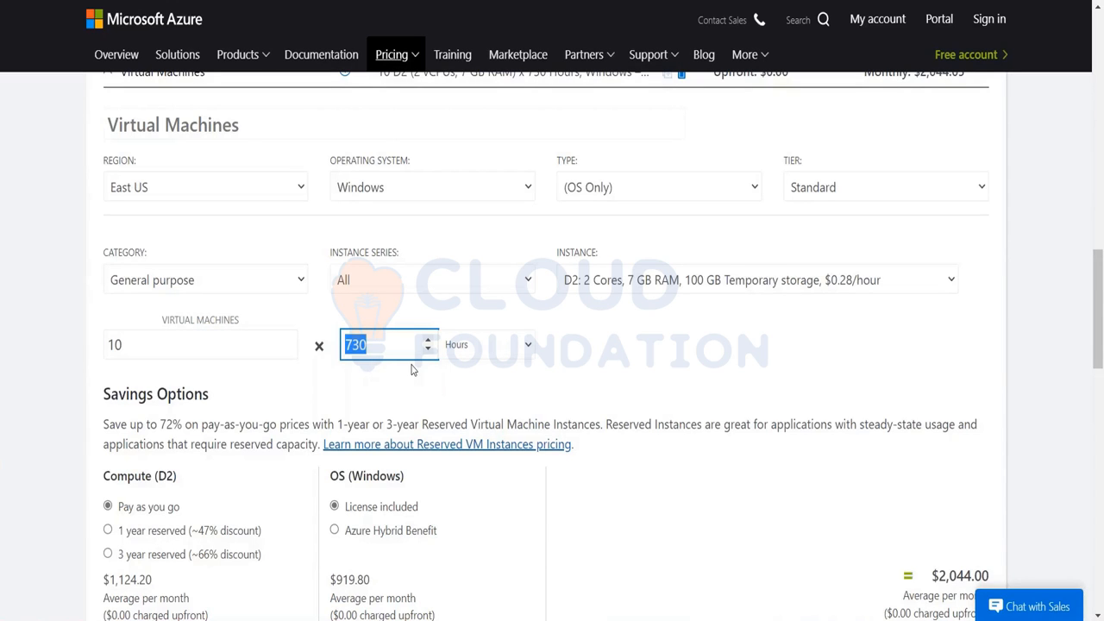
Step: Switch to the OneNote VM page and insert "(10)" after "Devs" and "(9)" after "daily basis" in the pay-as-you-go formula
{"action": "key", "text": "alt+Tab"}
{"action": "left_click", "coordinate": [397, 484]}
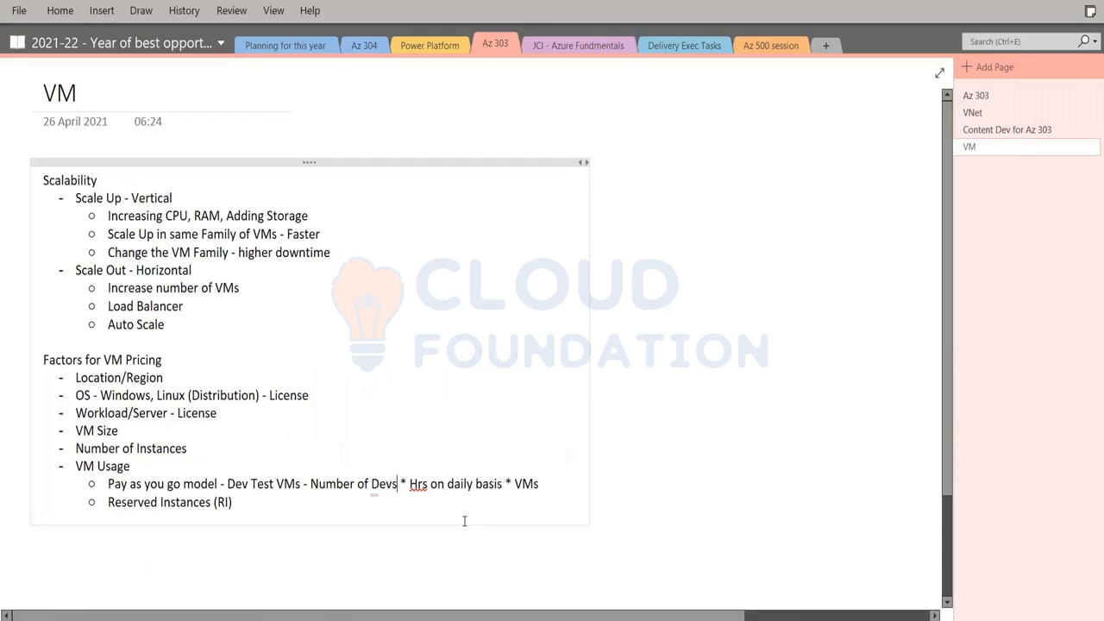
{"action": "type", "text": "(10)"}
{"action": "left_click", "coordinate": [523, 486]}
{"action": "type", "text": "(8"}
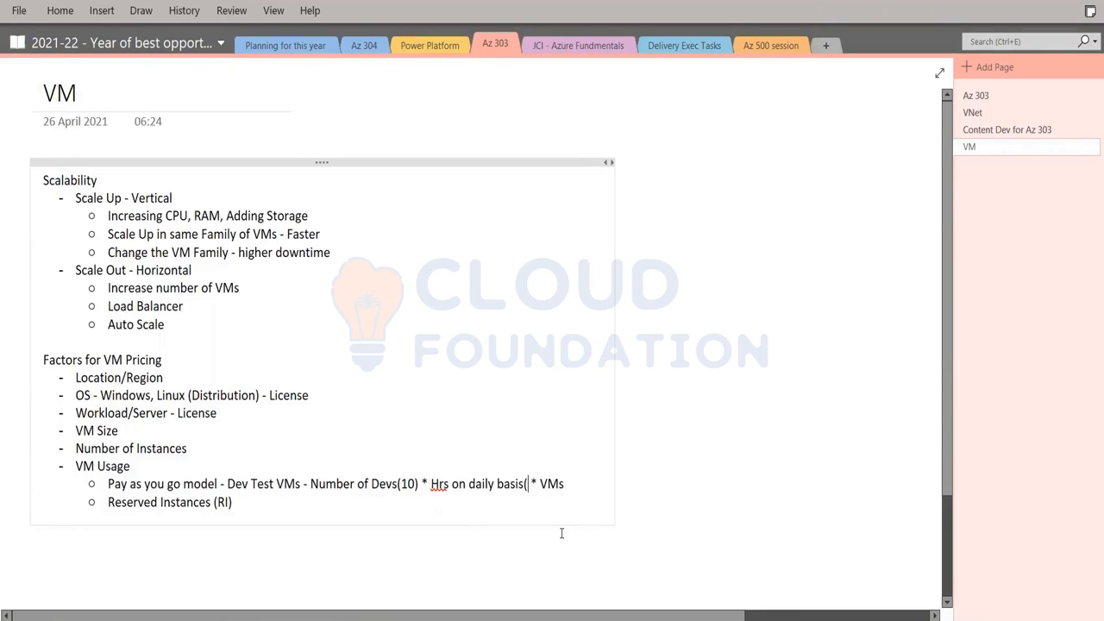
{"action": "type", "text": ")"}
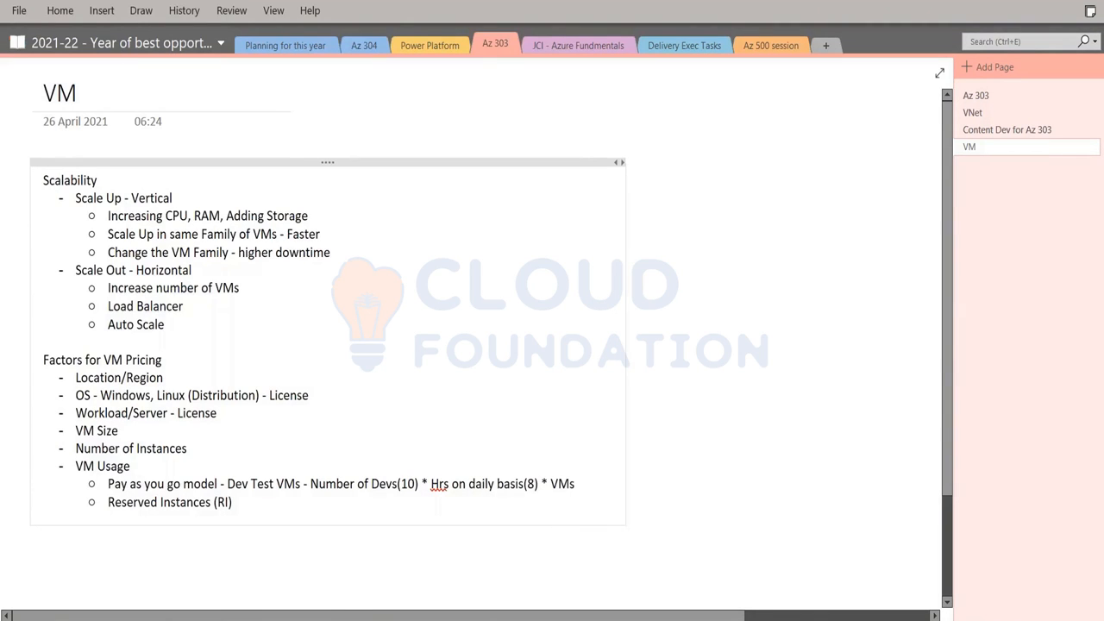
{"action": "key", "text": "BackSpace"}
{"action": "type", "text": "9"}
Step: Insert "Weeks (4)" before "VMs" in the pay-as-you-go usage formula
{"action": "key", "text": "Right"}
{"action": "key", "text": "Right"}
{"action": "key", "text": "Right"}
{"action": "key", "text": "Right"}
{"action": "type", "text": "Weeks"}
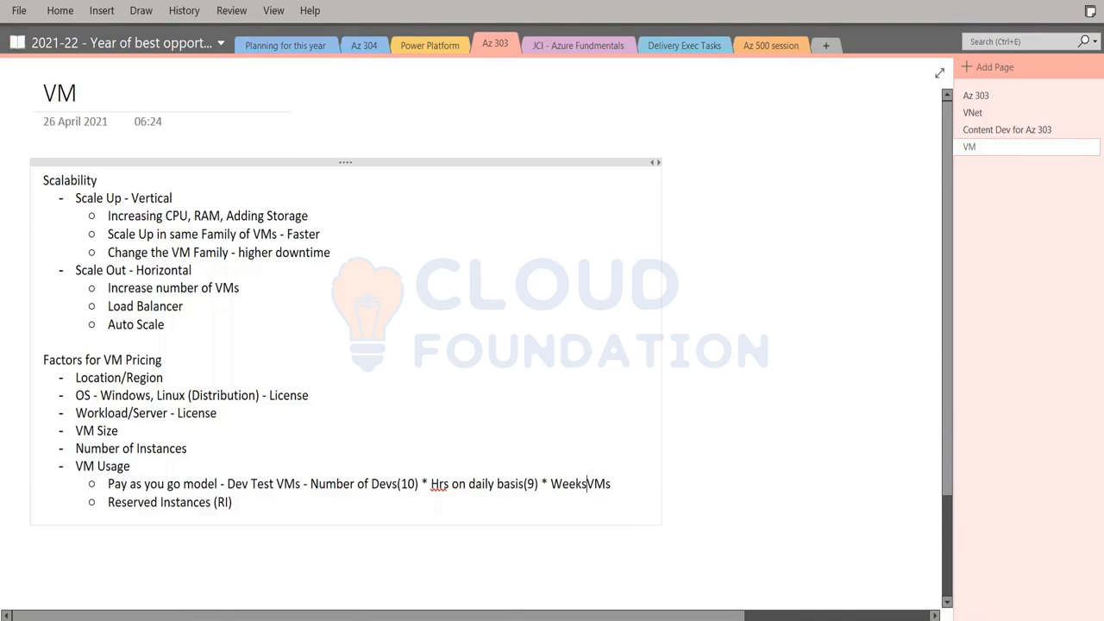
{"action": "type", "text": " ("}
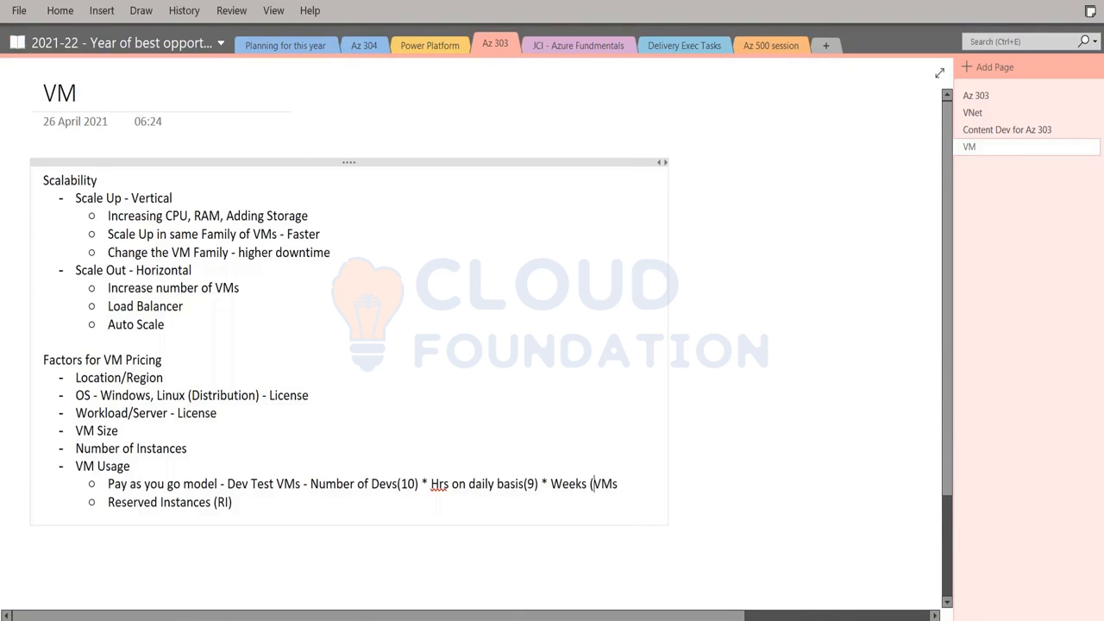
{"action": "type", "text": "4)"}
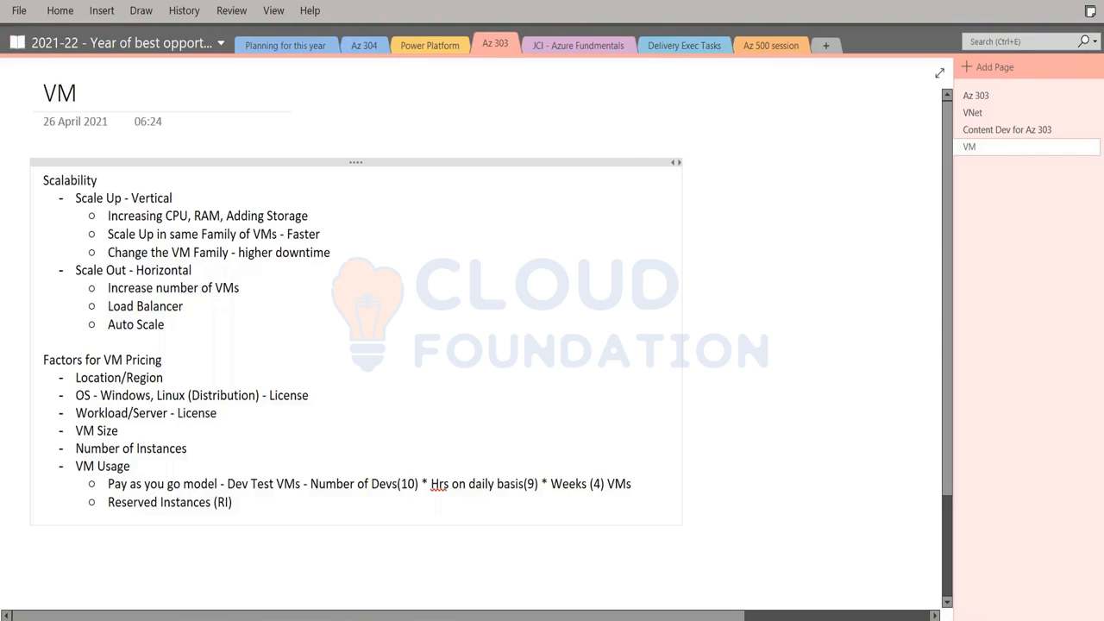
Step: Add "* Days per week (5)*" after "Weeks (4)" in the pay-as-you-go usage formula
{"action": "type", "text": " * Days "}
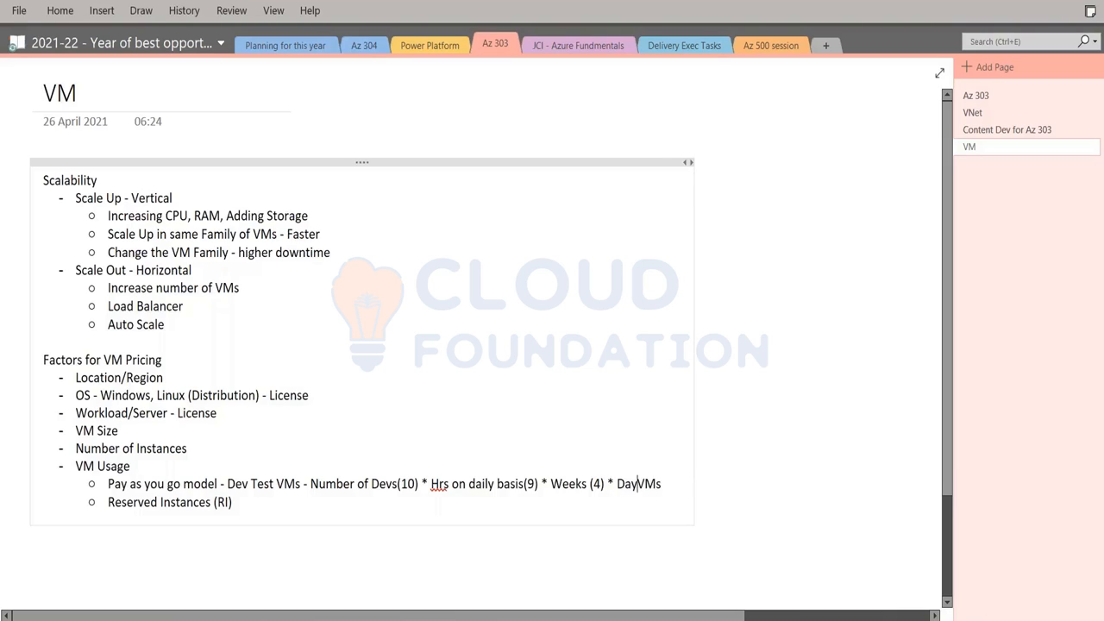
{"action": "type", "text": "per week"}
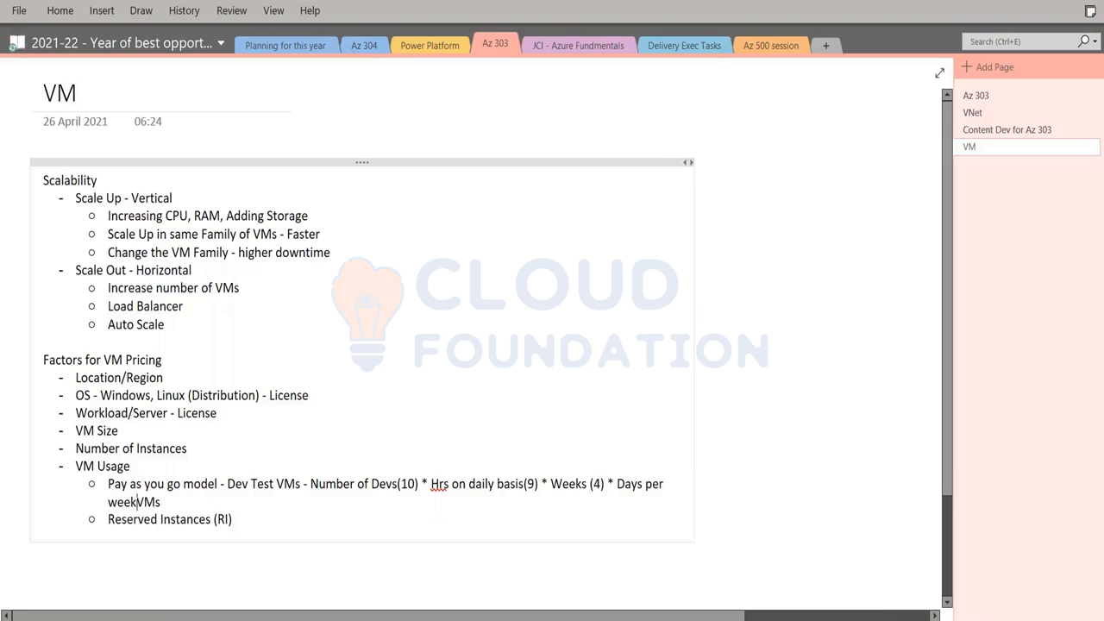
{"action": "type", "text": " ()"}
{"action": "key", "text": "Left"}
{"action": "type", "text": "5"}
{"action": "key", "text": "Right"}
{"action": "type", "text": "*"}
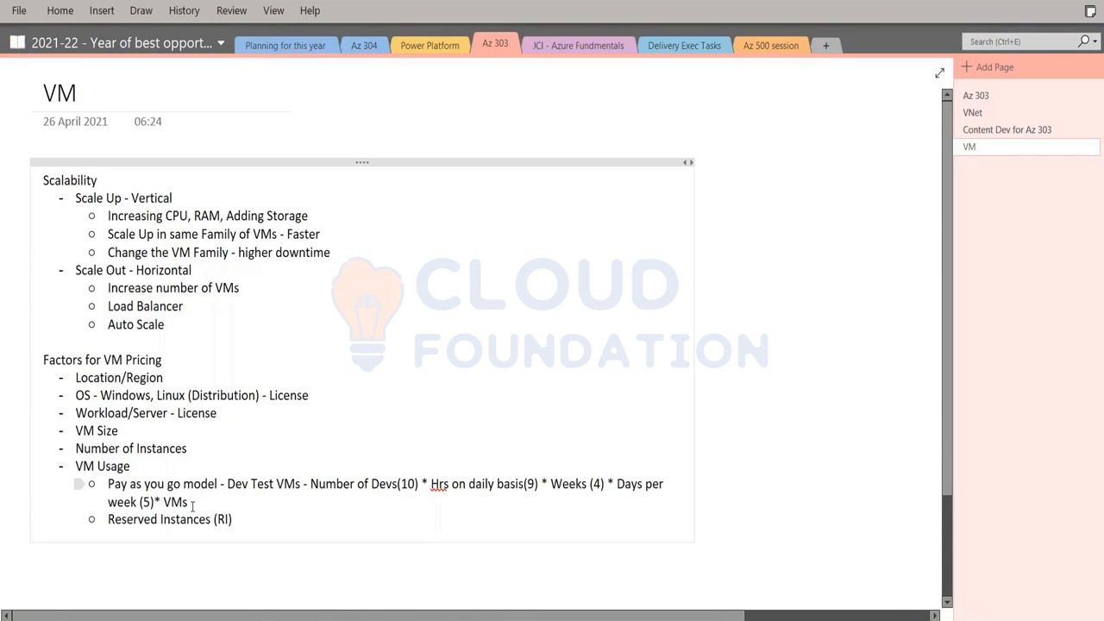
Step: Remove "* VMs" from the end of the usage formula and insert "/VM" after "Devs"
{"action": "left_click_drag", "start_coordinate": [195, 507], "coordinate": [154, 505]}
{"action": "key", "text": "BackSpace"}
{"action": "left_click_drag", "start_coordinate": [396, 484], "coordinate": [392, 484]}
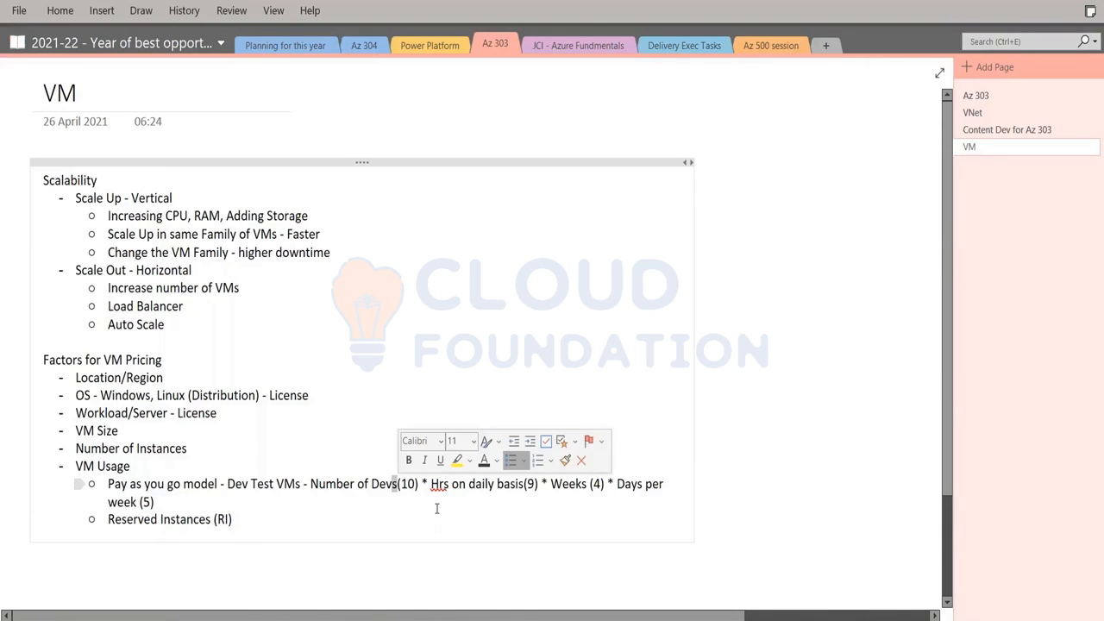
{"action": "left_click", "coordinate": [437, 508]}
{"action": "type", "text": "/VM"}
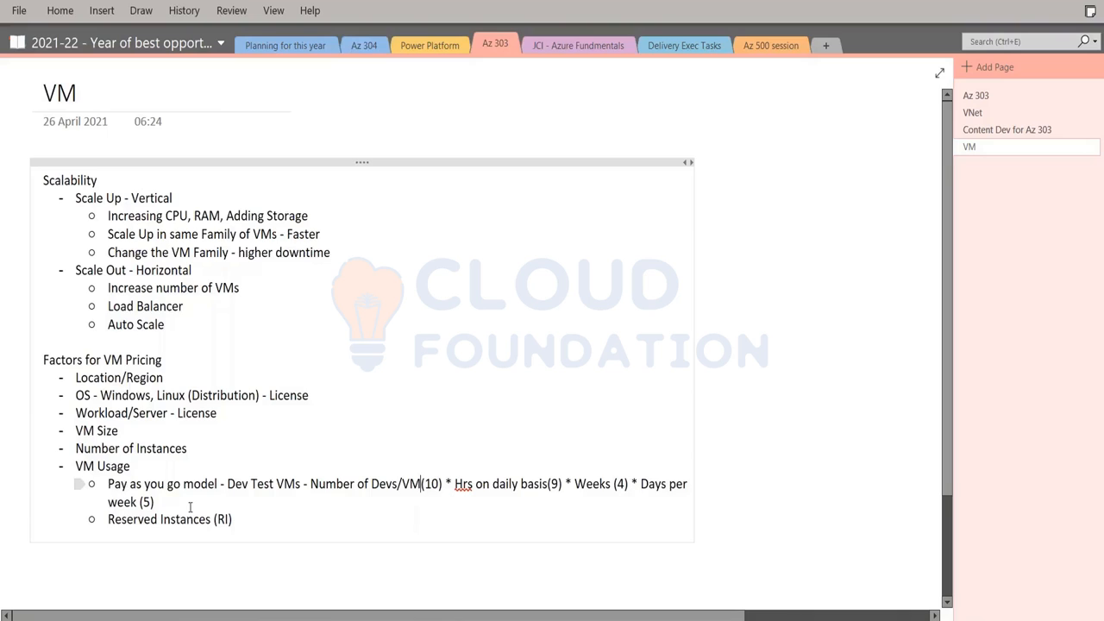
Step: Switch to the Azure pricing calculator and set the virtual machine usage to 200 hours
{"action": "key", "text": "alt+Tab"}
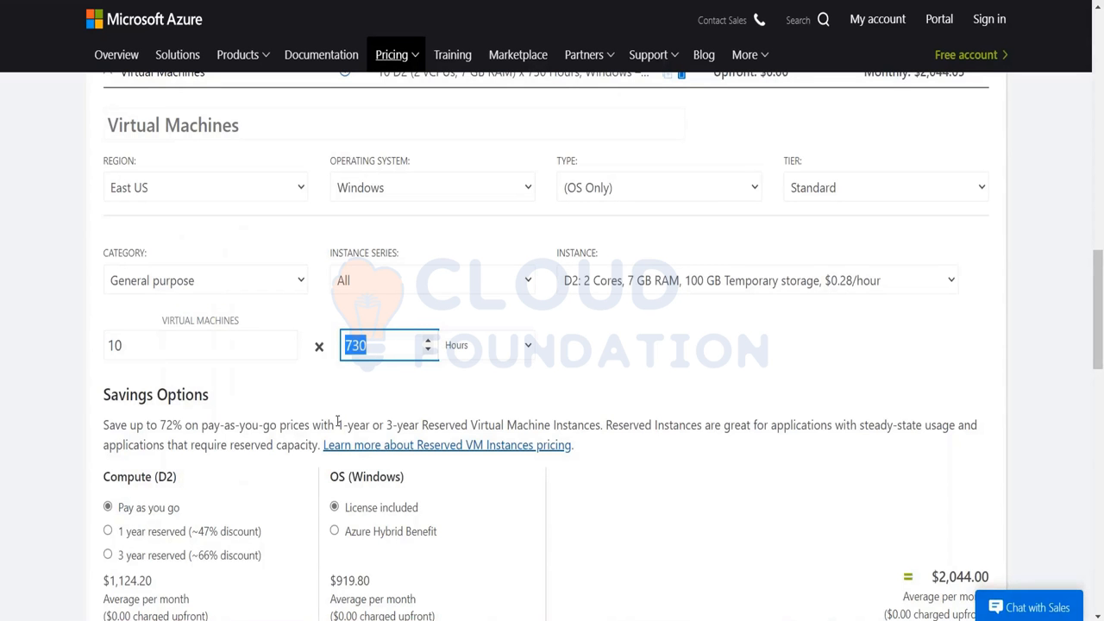
{"action": "type", "text": "200"}
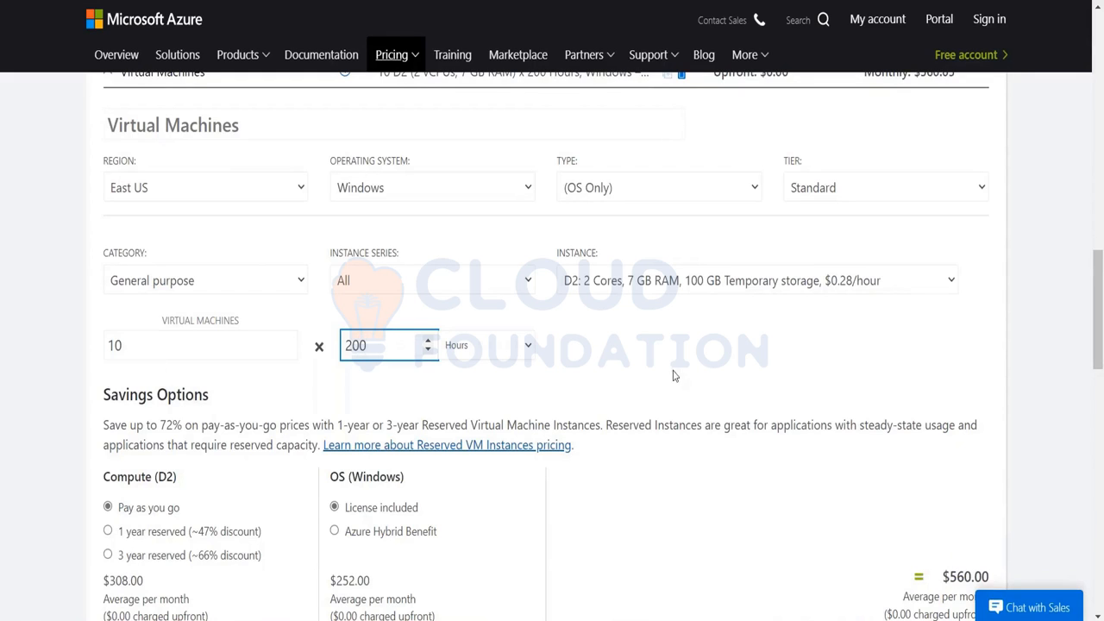
{"action": "left_click", "coordinate": [813, 373]}
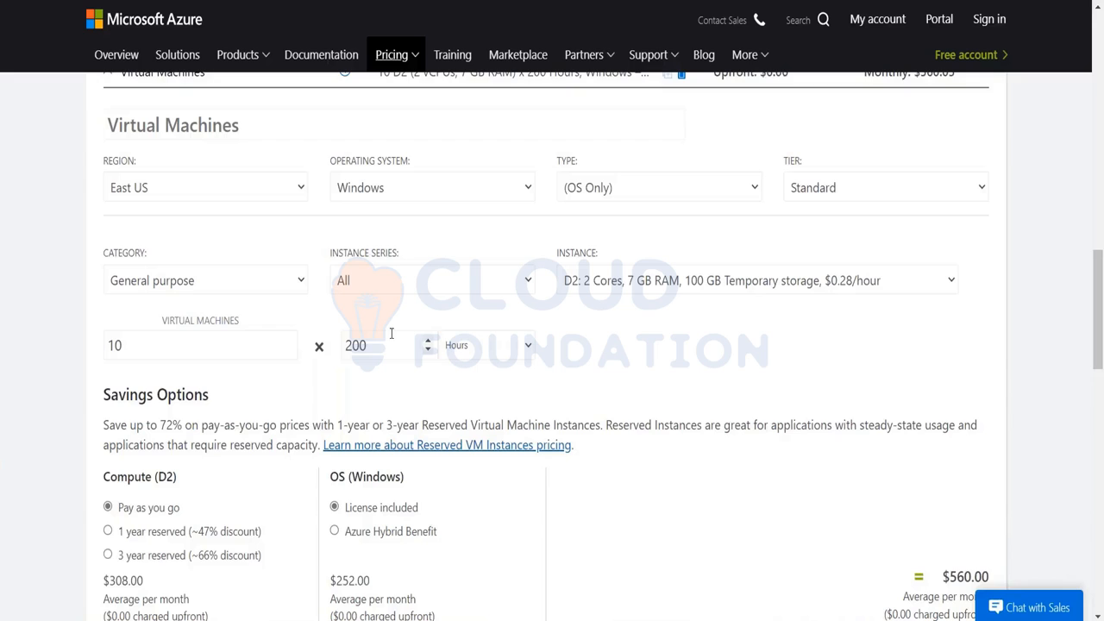
{"action": "left_click", "coordinate": [131, 343]}
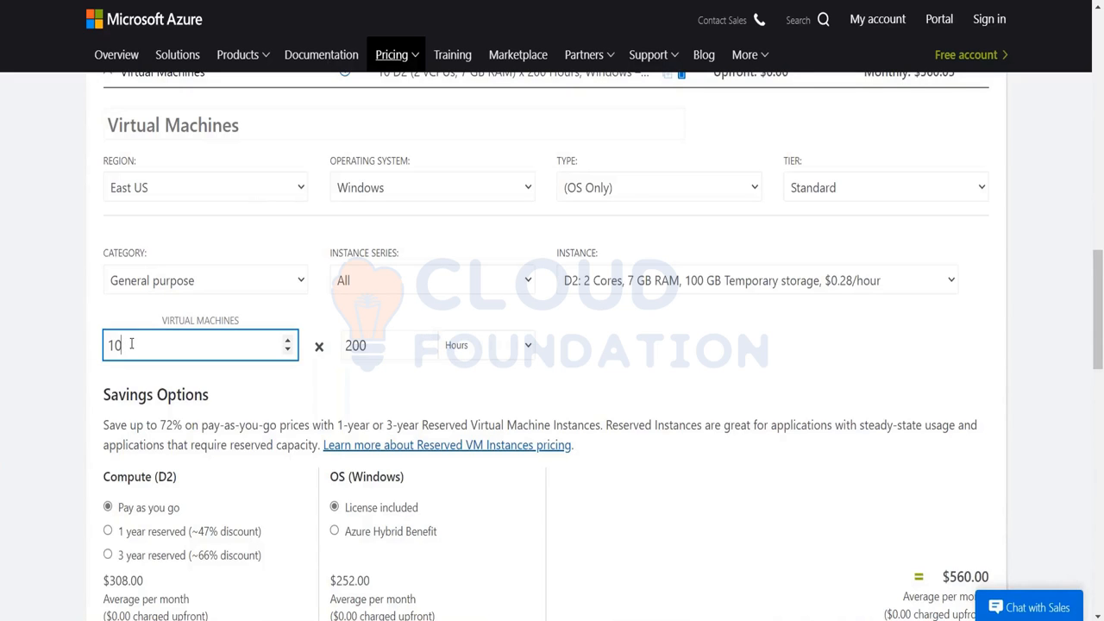
{"action": "left_click", "coordinate": [371, 345]}
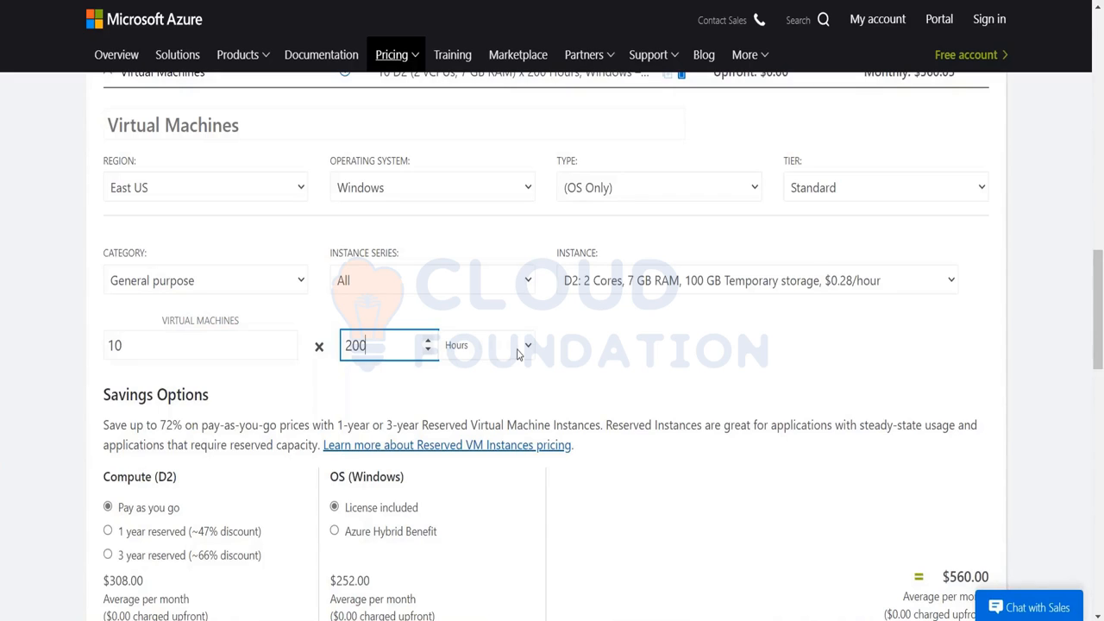
{"action": "left_click_drag", "start_coordinate": [134, 345], "coordinate": [108, 345]}
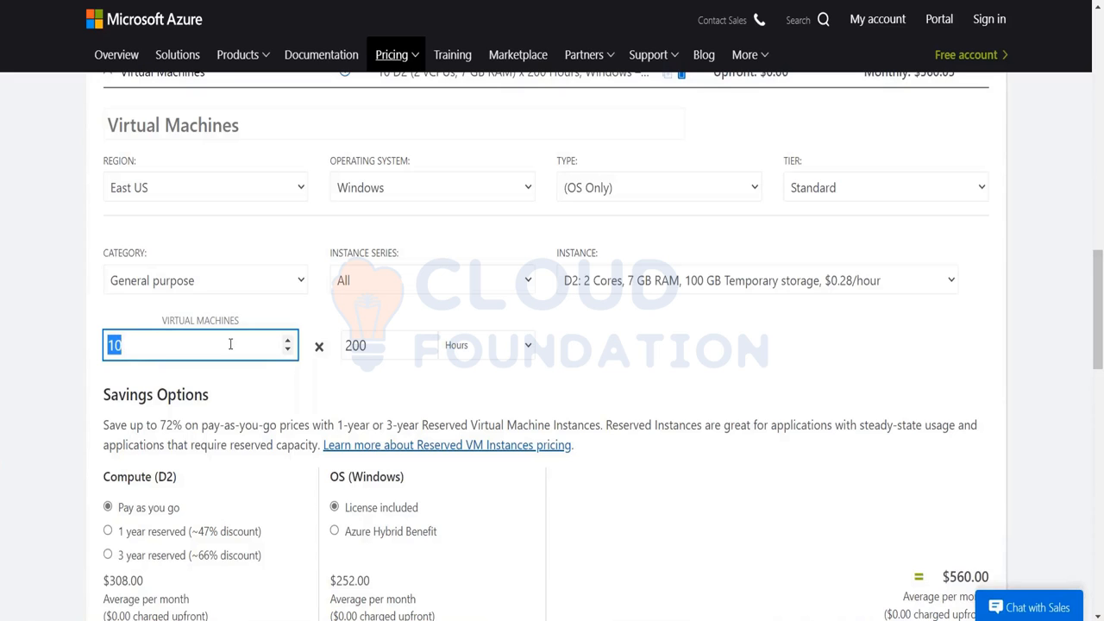
{"action": "left_click", "coordinate": [374, 345]}
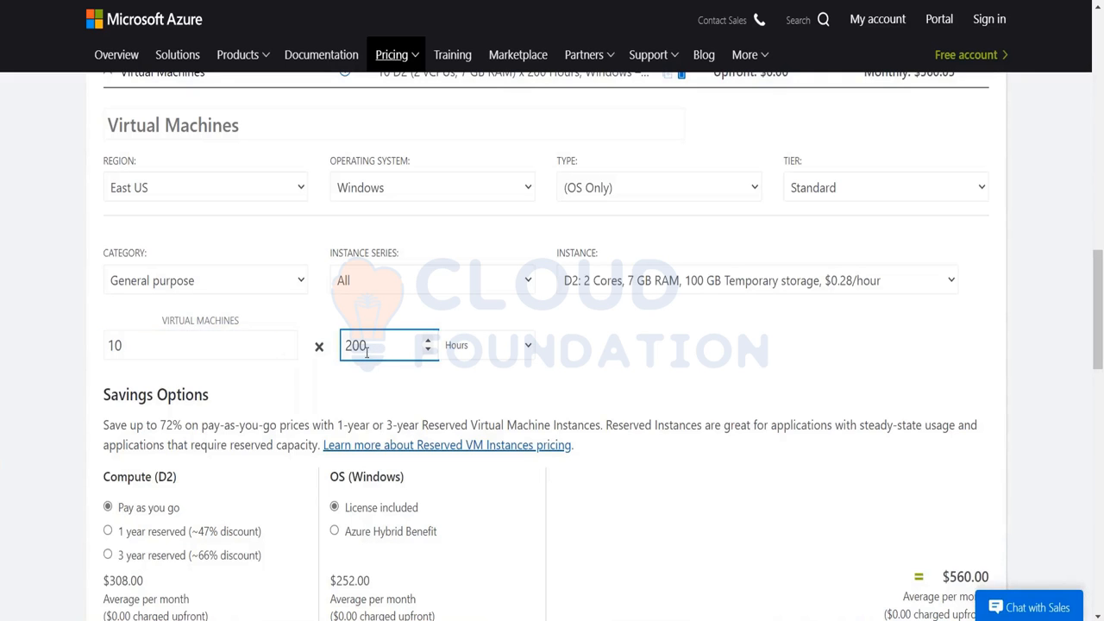
{"action": "left_click", "coordinate": [647, 364]}
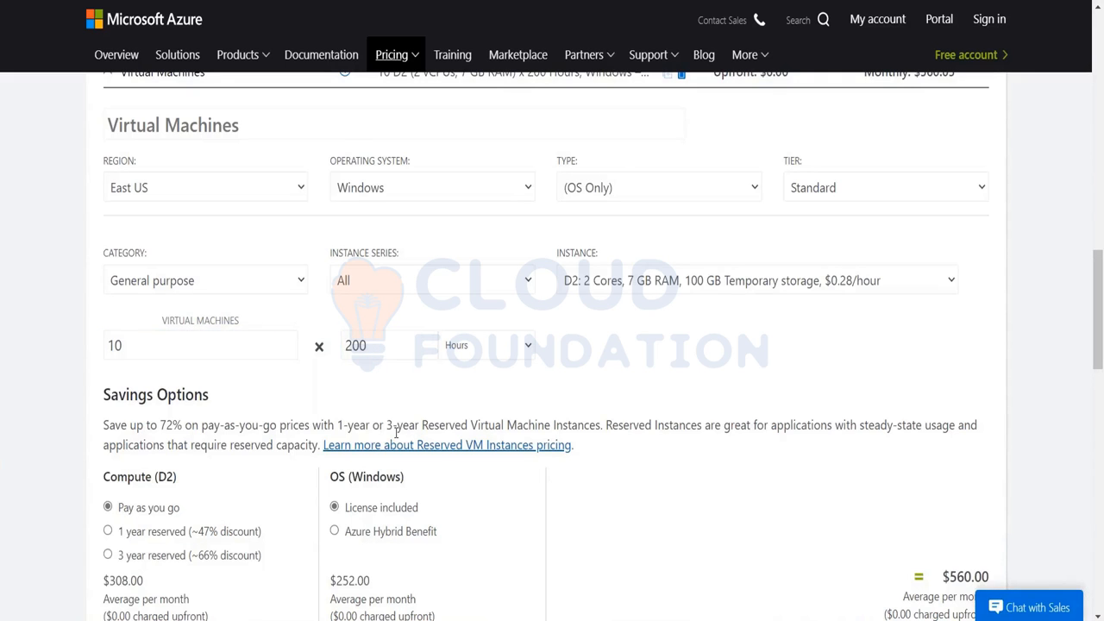
Step: Expand the Managed Disks section of the estimate and set the number of Standard HDD disks to 10
{"action": "scroll", "coordinate": [396, 433], "scroll_direction": "down", "scroll_amount": 3}
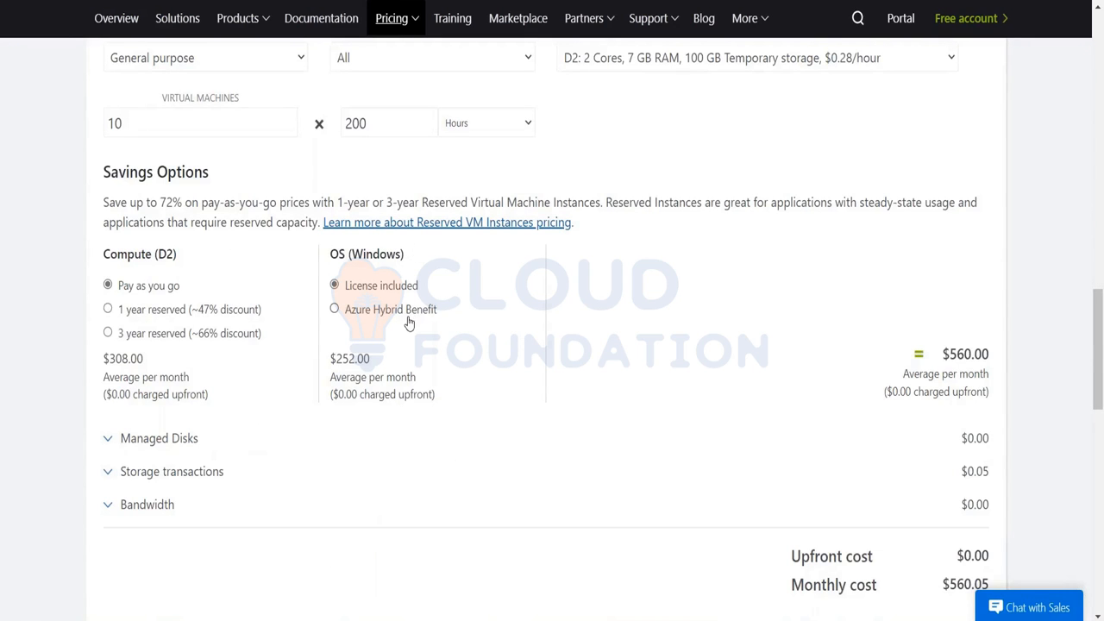
{"action": "scroll", "coordinate": [409, 322], "scroll_direction": "up", "scroll_amount": 3}
{"action": "scroll", "coordinate": [409, 323], "scroll_direction": "down", "scroll_amount": 5}
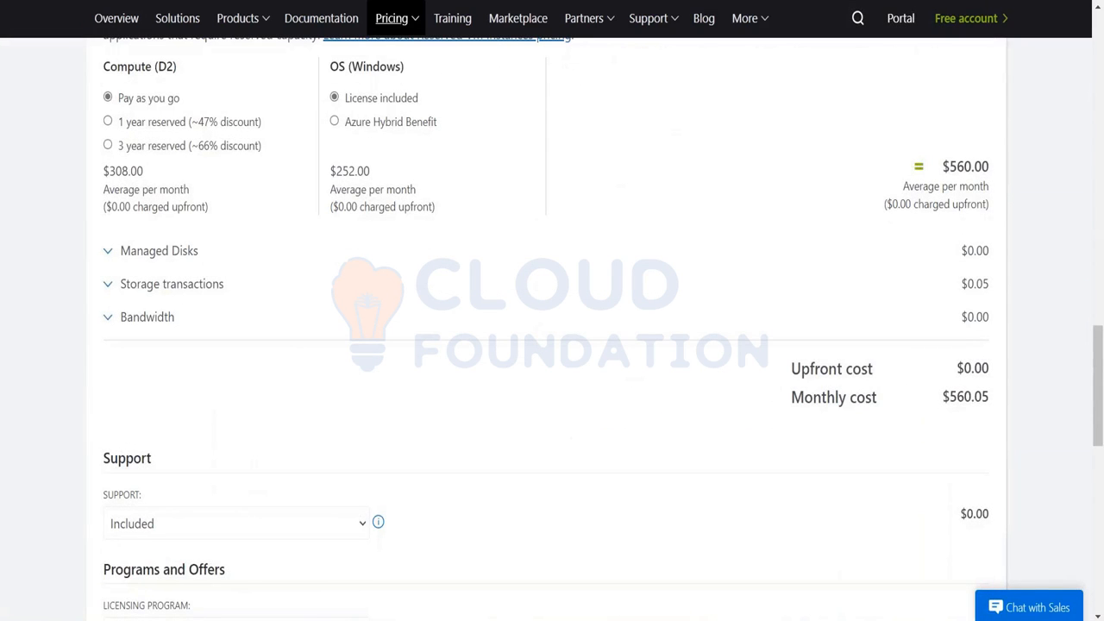
{"action": "left_click", "coordinate": [108, 253]}
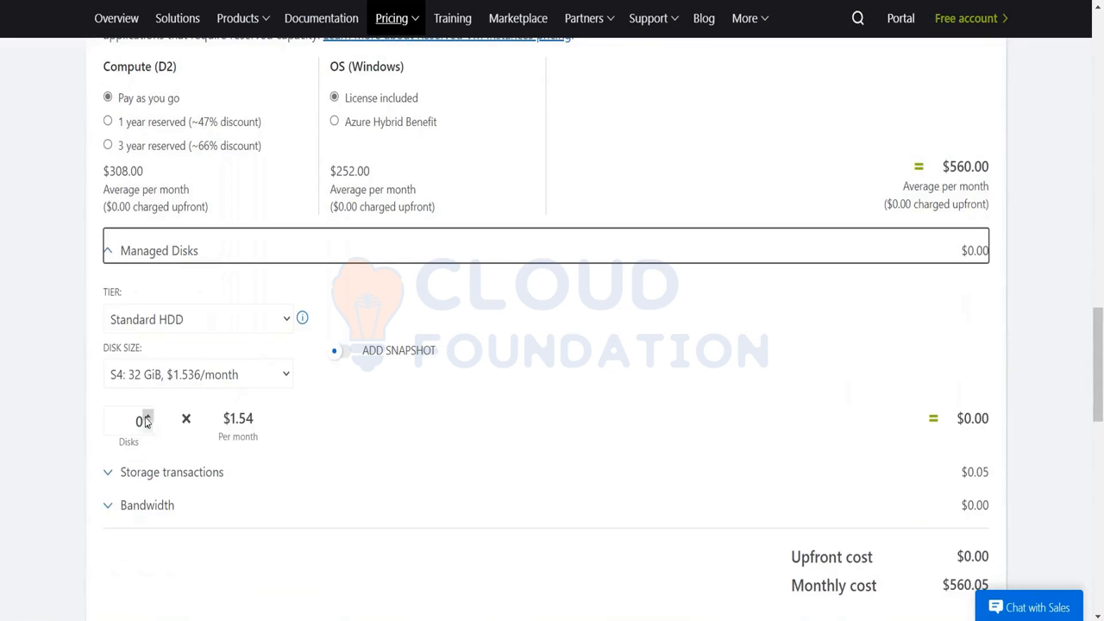
{"action": "left_click", "coordinate": [143, 421]}
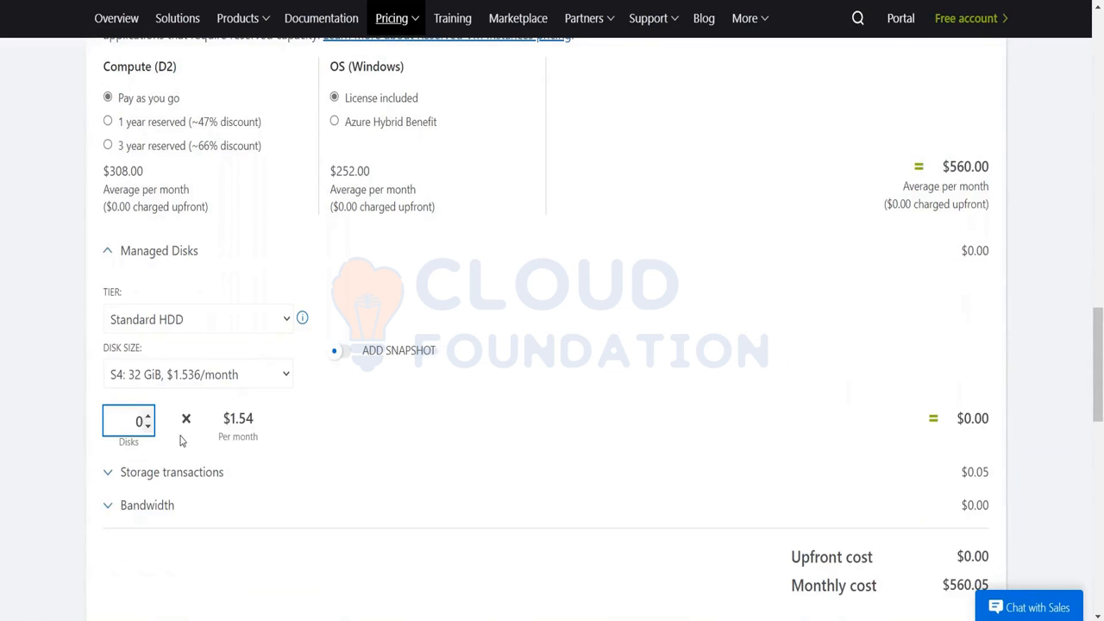
{"action": "type", "text": "1"}
{"action": "left_click", "coordinate": [314, 421]}
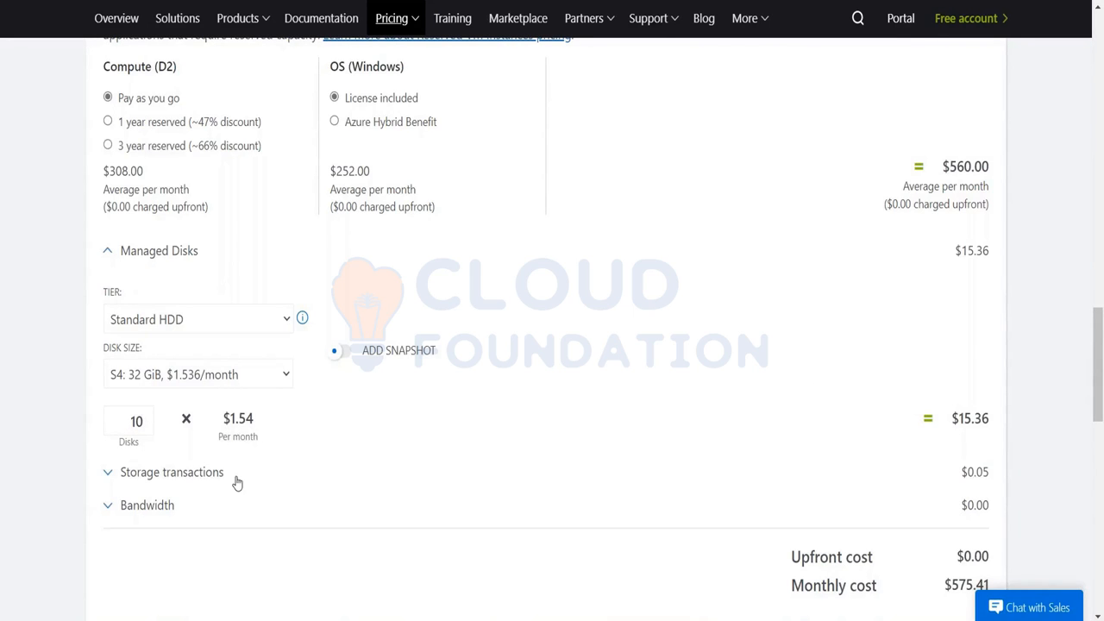
Step: Turn on Dev/Test pricing for the estimate and review the estimated monthly cost and the compute and OS savings options
{"action": "scroll", "coordinate": [237, 484], "scroll_direction": "down", "scroll_amount": 3}
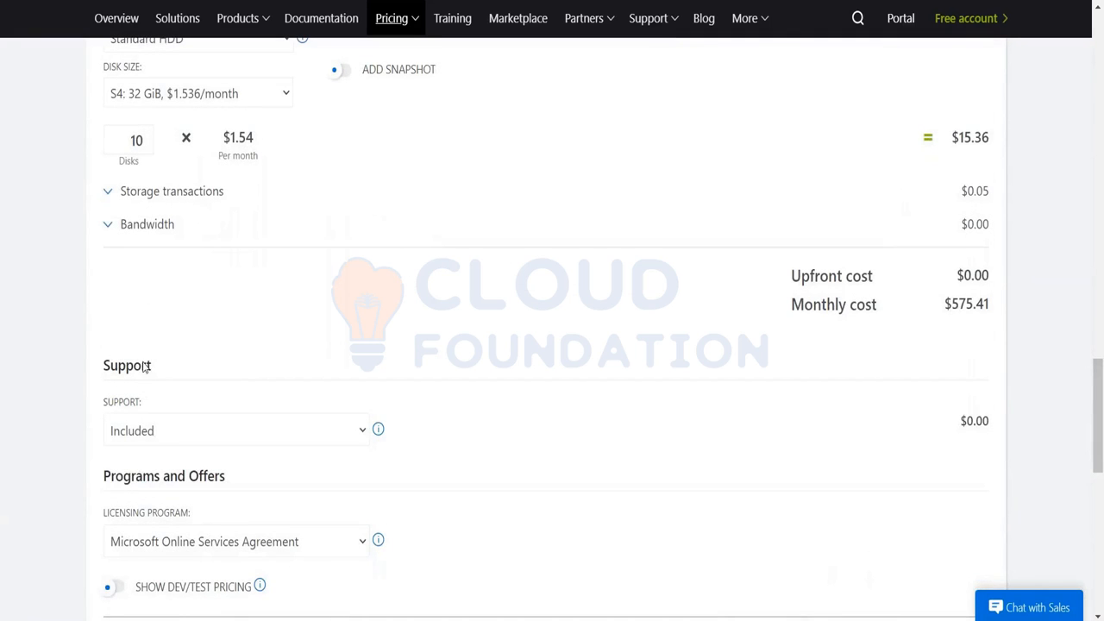
{"action": "scroll", "coordinate": [155, 444], "scroll_direction": "down", "scroll_amount": 2}
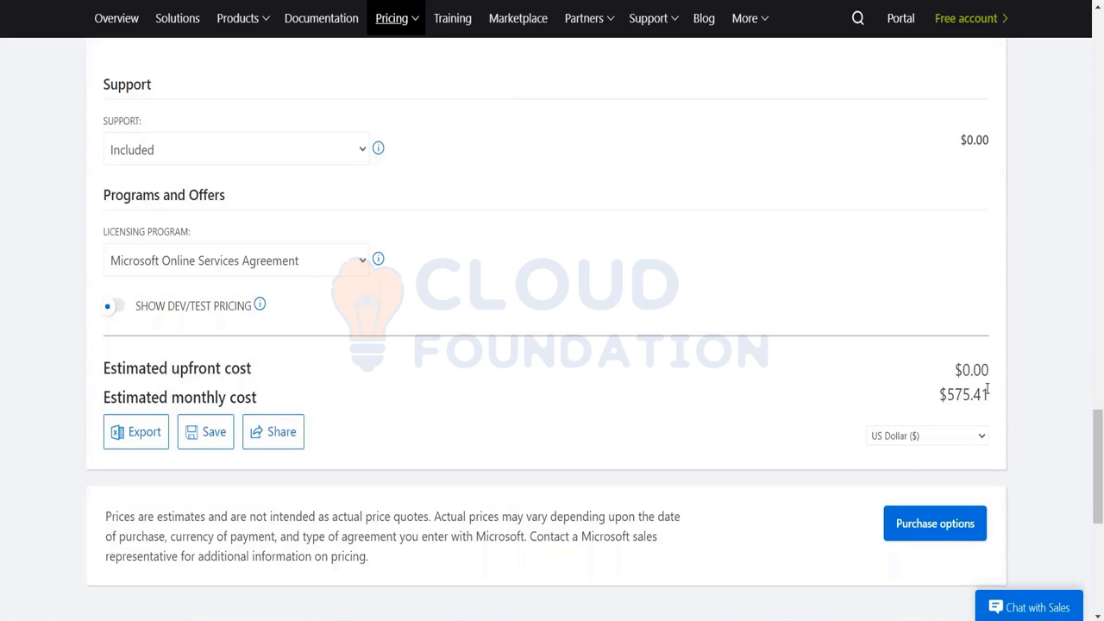
{"action": "left_click", "coordinate": [111, 311]}
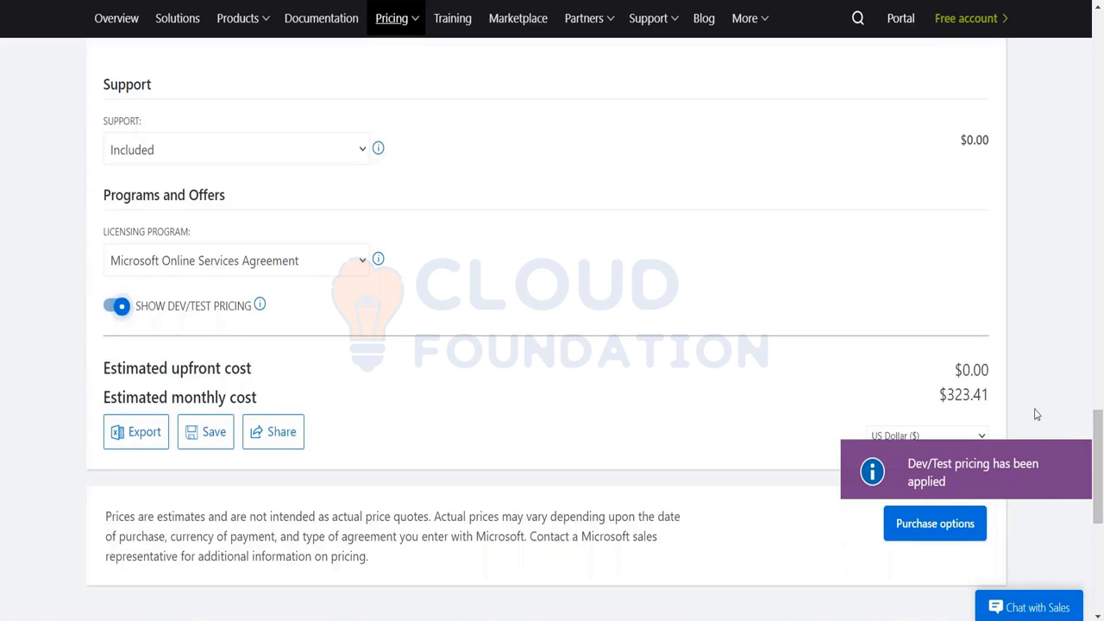
{"action": "left_click_drag", "start_coordinate": [948, 393], "coordinate": [991, 397]}
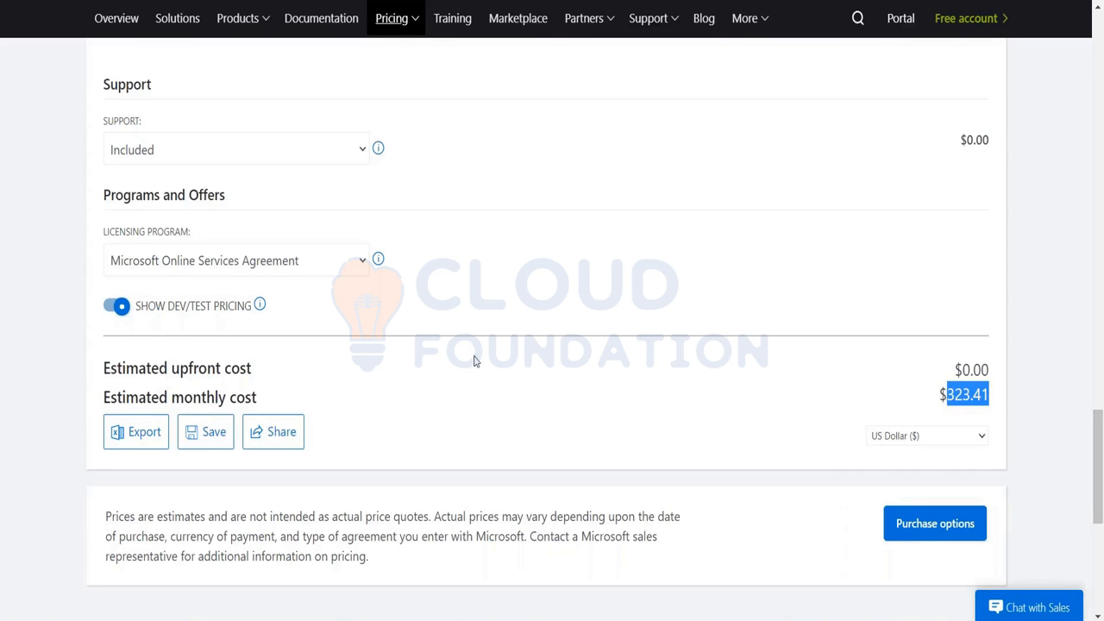
{"action": "scroll", "coordinate": [475, 360], "scroll_direction": "up", "scroll_amount": 3}
{"action": "scroll", "coordinate": [474, 360], "scroll_direction": "up", "scroll_amount": 5}
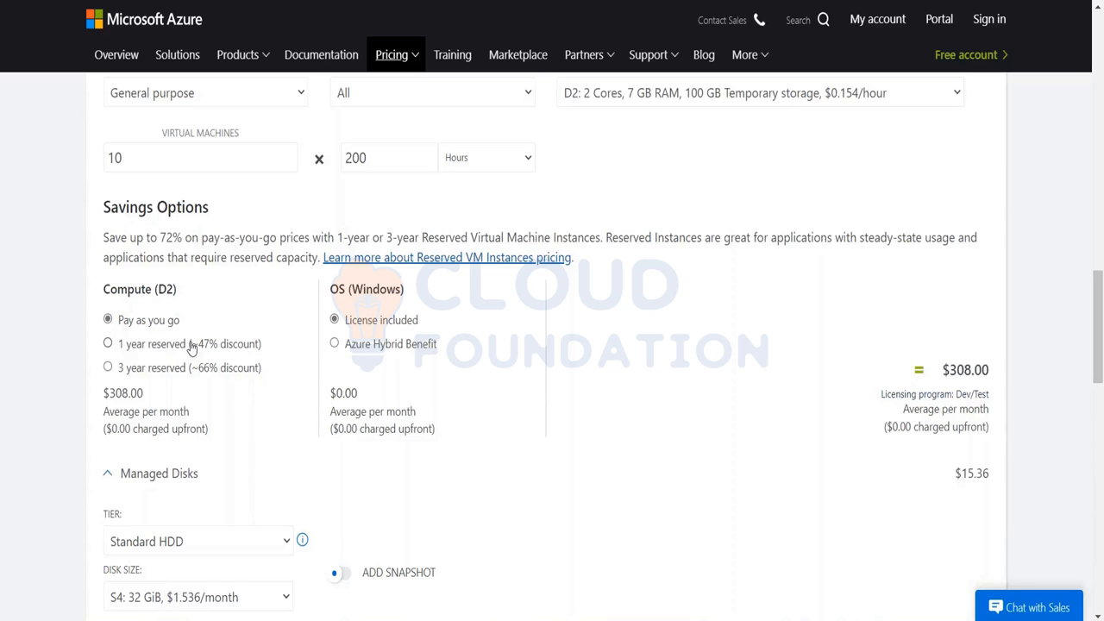
{"action": "scroll", "coordinate": [190, 347], "scroll_direction": "down", "scroll_amount": 8}
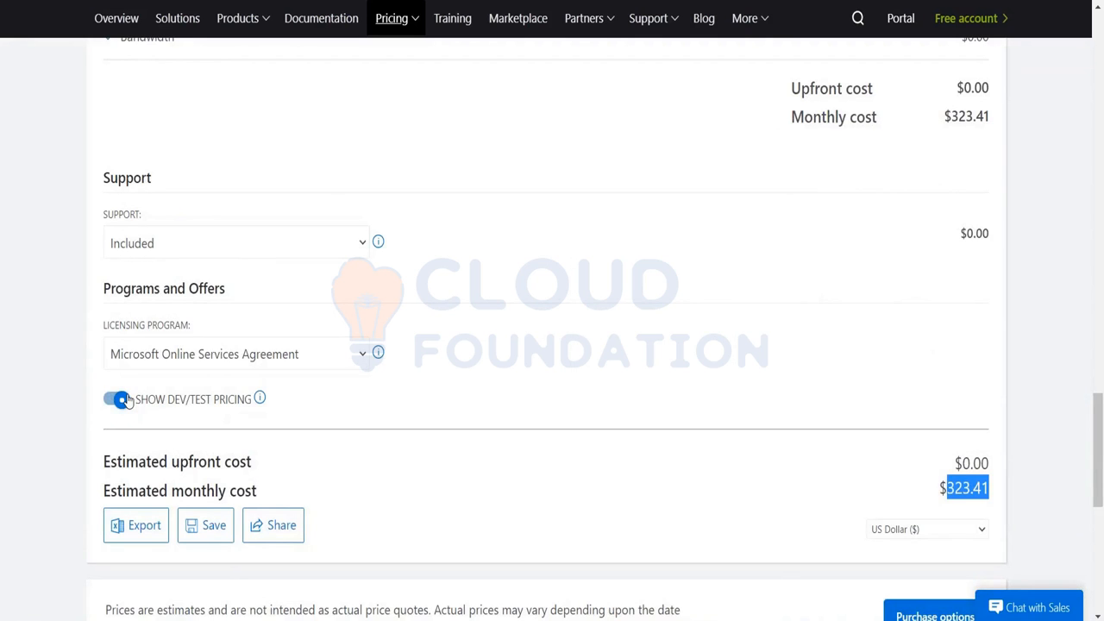
{"action": "scroll", "coordinate": [124, 401], "scroll_direction": "up", "scroll_amount": 5}
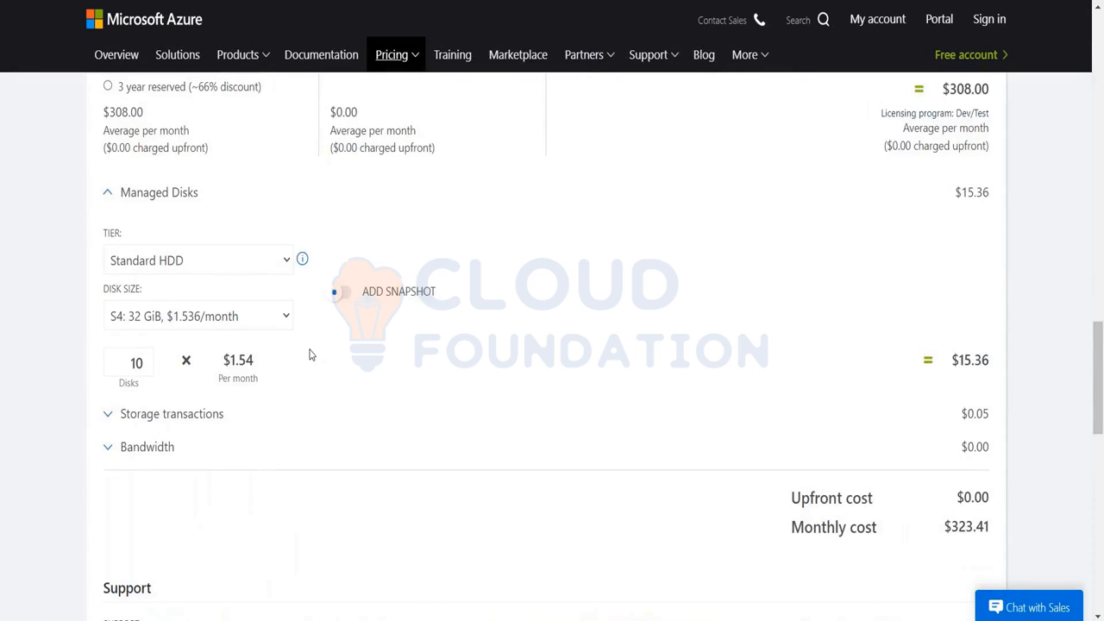
{"action": "scroll", "coordinate": [311, 354], "scroll_direction": "up", "scroll_amount": 5}
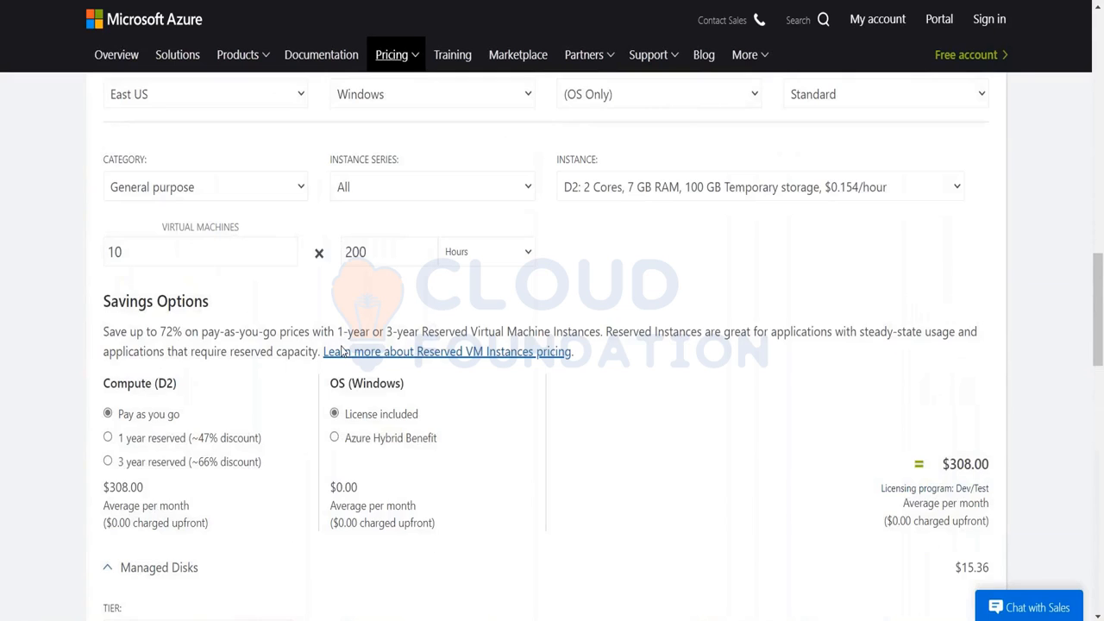
{"action": "scroll", "coordinate": [343, 351], "scroll_direction": "up", "scroll_amount": 3}
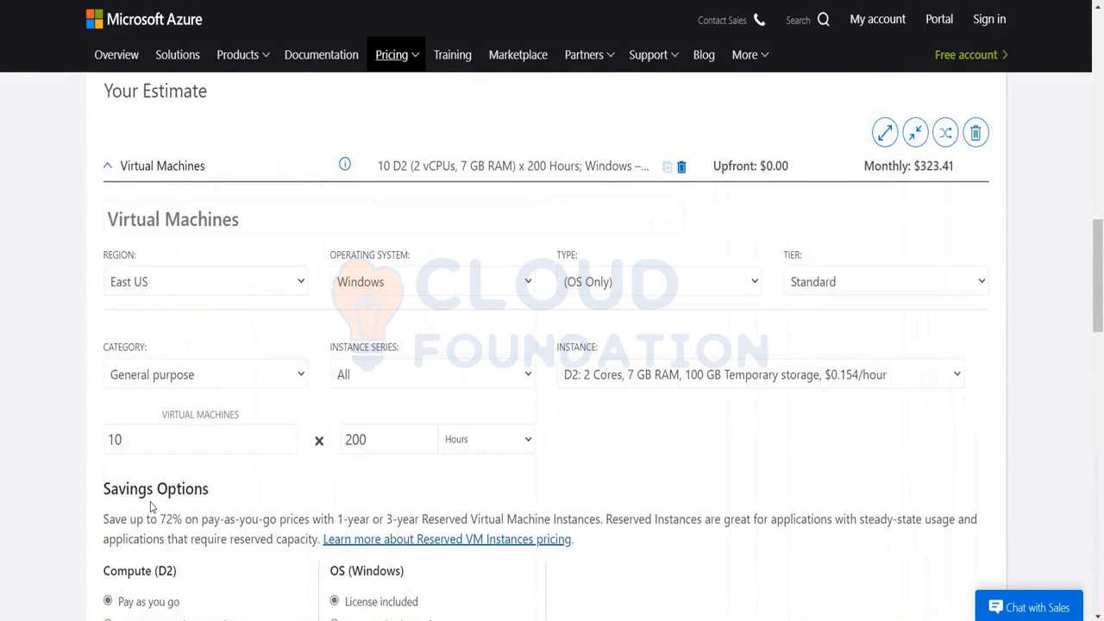
Step: Switch to the OneNote VM page and append "- Production Scenario" to the "Reserved Instances (RI)" sub-bullet
{"action": "key", "text": "alt+Tab"}
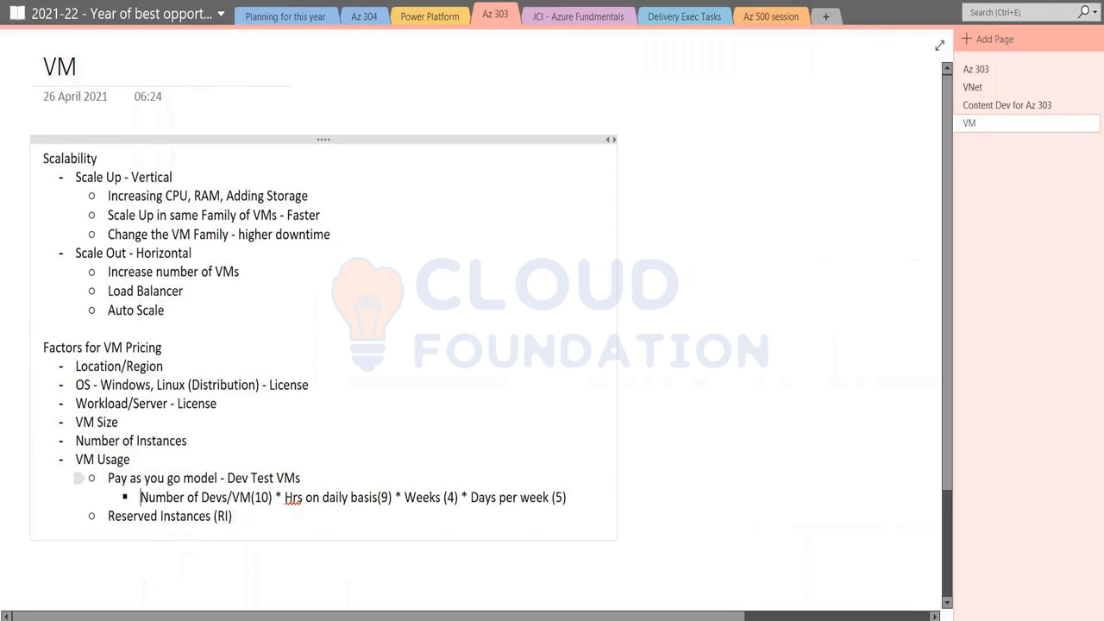
{"action": "left_click", "coordinate": [274, 522]}
{"action": "type", "text": "- Production Scenario"}
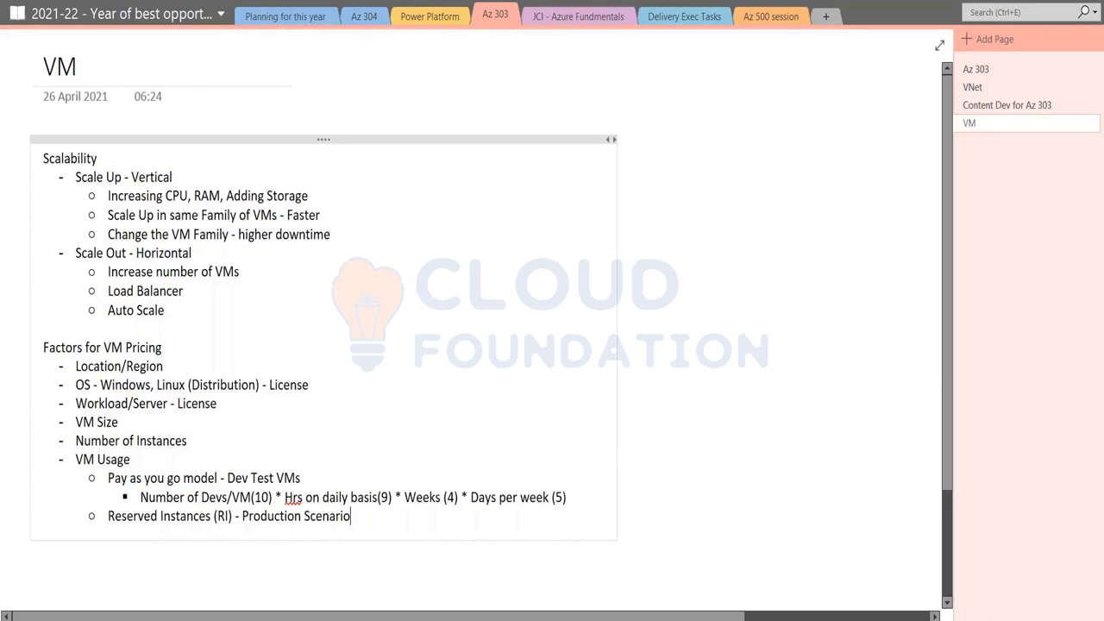
Step: Add "/Staging" after "Production Scenario" in the Reserved Instances sub-bullet and start a new line below it
{"action": "type", "text": "/Sca"}
{"action": "key", "text": "BackSpace"}
{"action": "key", "text": "BackSpace"}
{"action": "type", "text": "Raging"}
{"action": "key", "text": "Left"}
{"action": "key", "text": "Left"}
{"action": "key", "text": "Left"}
{"action": "key", "text": "Left"}
{"action": "key", "text": "Left"}
{"action": "key", "text": "BackSpace"}
{"action": "type", "text": "t"}
{"action": "key", "text": "End"}
{"action": "key", "text": "Return"}
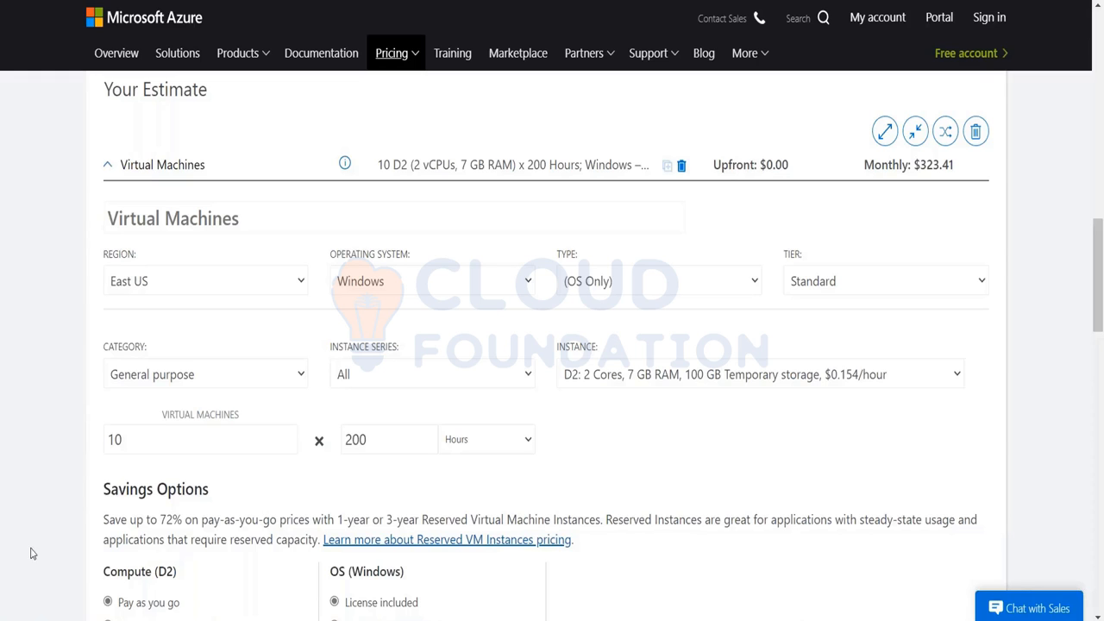
Step: In the Azure pricing calculator, change the VM instance to D3 with 4 cores, 14 GB RAM and 200 GB temporary storage
{"action": "left_click", "coordinate": [664, 377]}
{"action": "scroll", "coordinate": [663, 324], "scroll_direction": "down", "scroll_amount": 2}
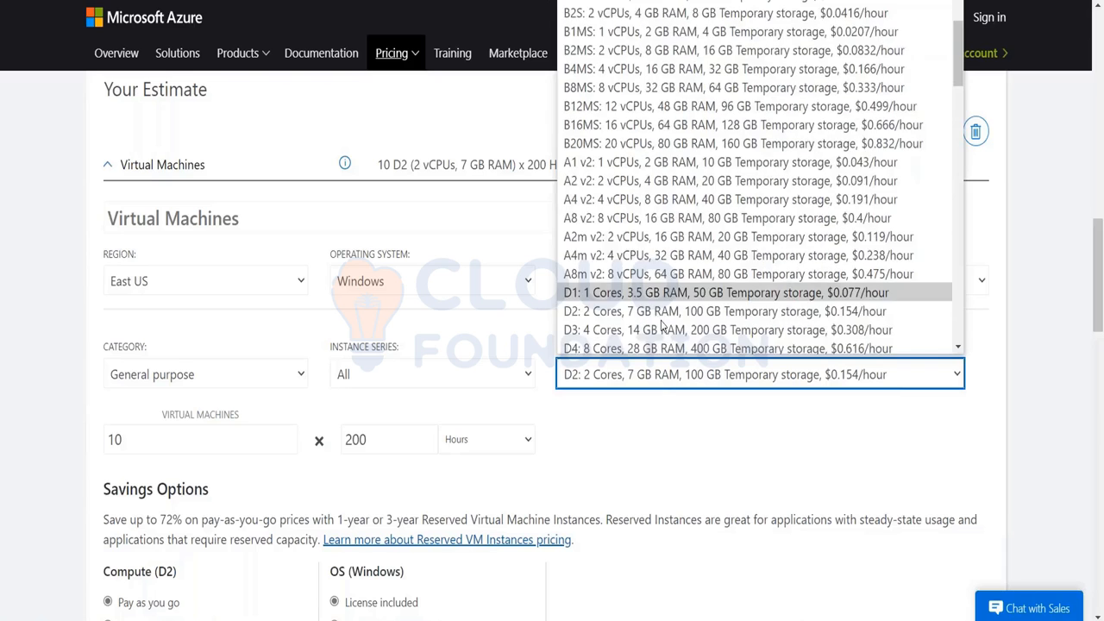
{"action": "left_click", "coordinate": [655, 316]}
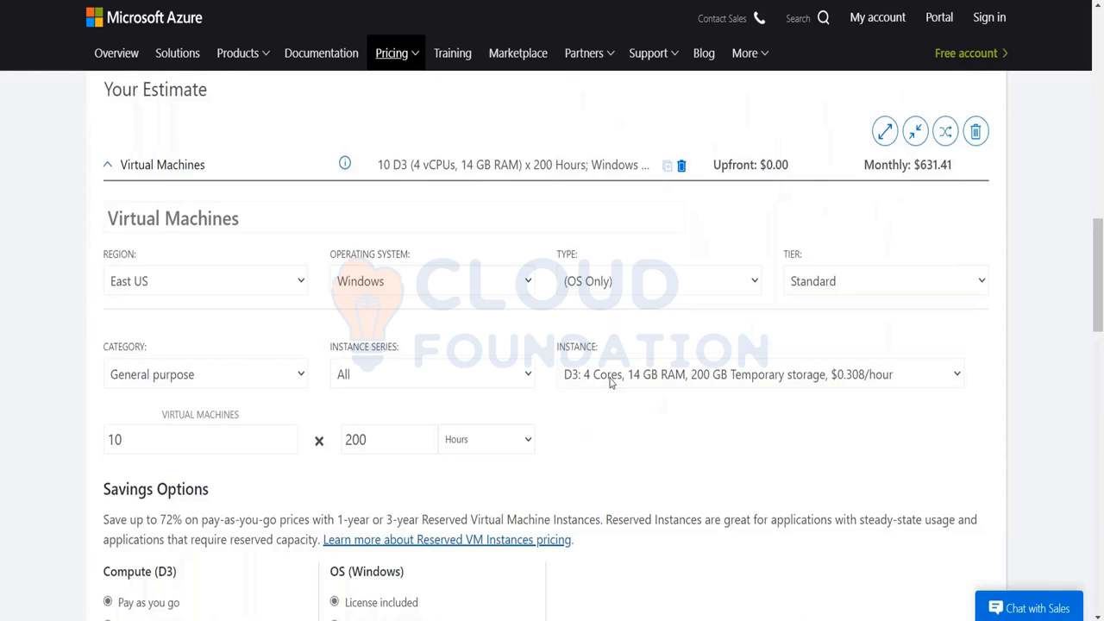
Step: Set the estimate to 2 virtual machines running for 730 hours
{"action": "left_click", "coordinate": [143, 439]}
{"action": "left_click_drag", "start_coordinate": [142, 438], "coordinate": [106, 440]}
{"action": "type", "text": "2"}
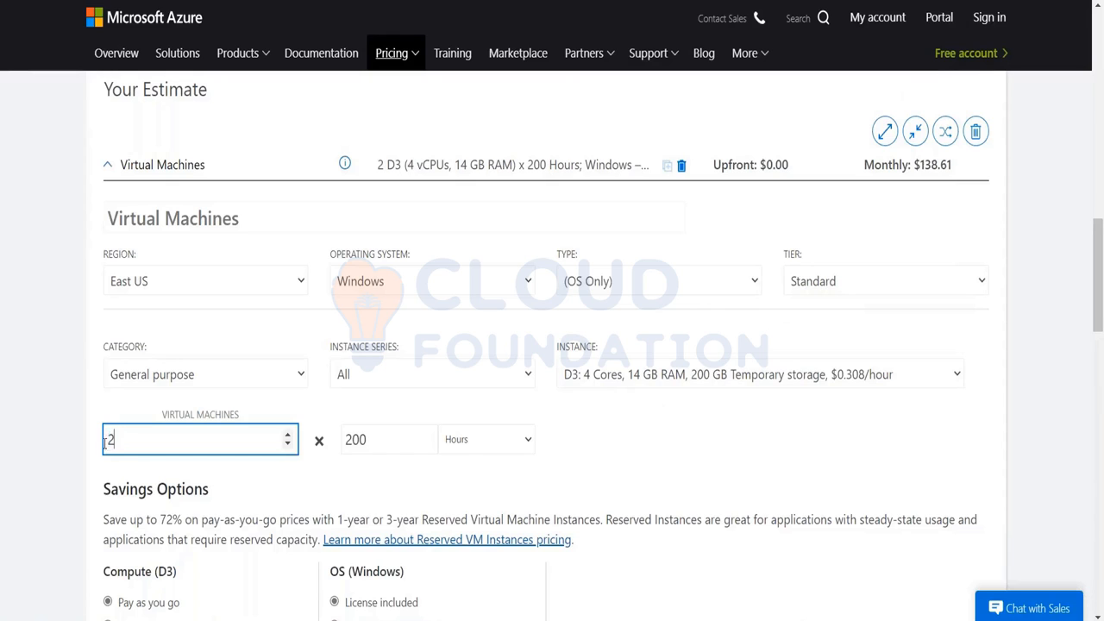
{"action": "left_click", "coordinate": [596, 448]}
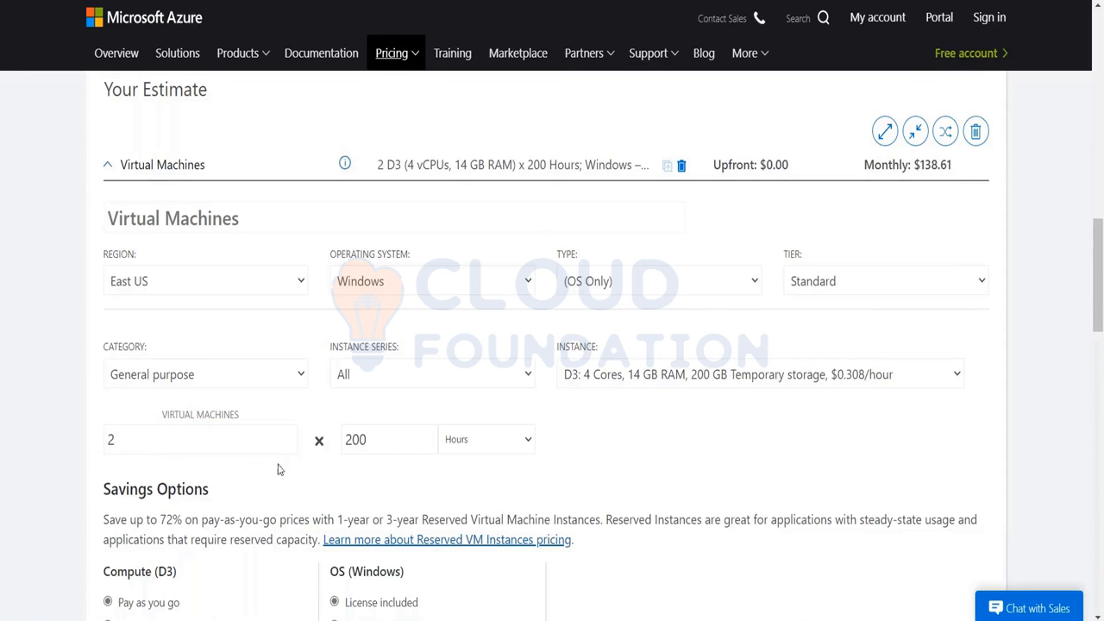
{"action": "left_click", "coordinate": [352, 442]}
{"action": "double_click", "coordinate": [352, 441]}
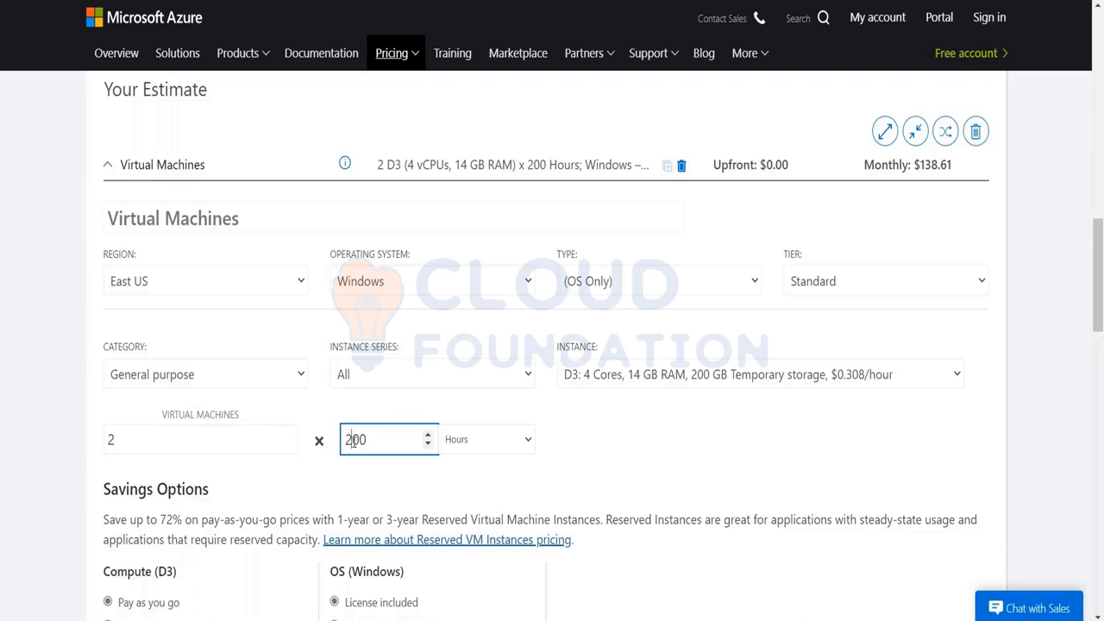
{"action": "type", "text": "730"}
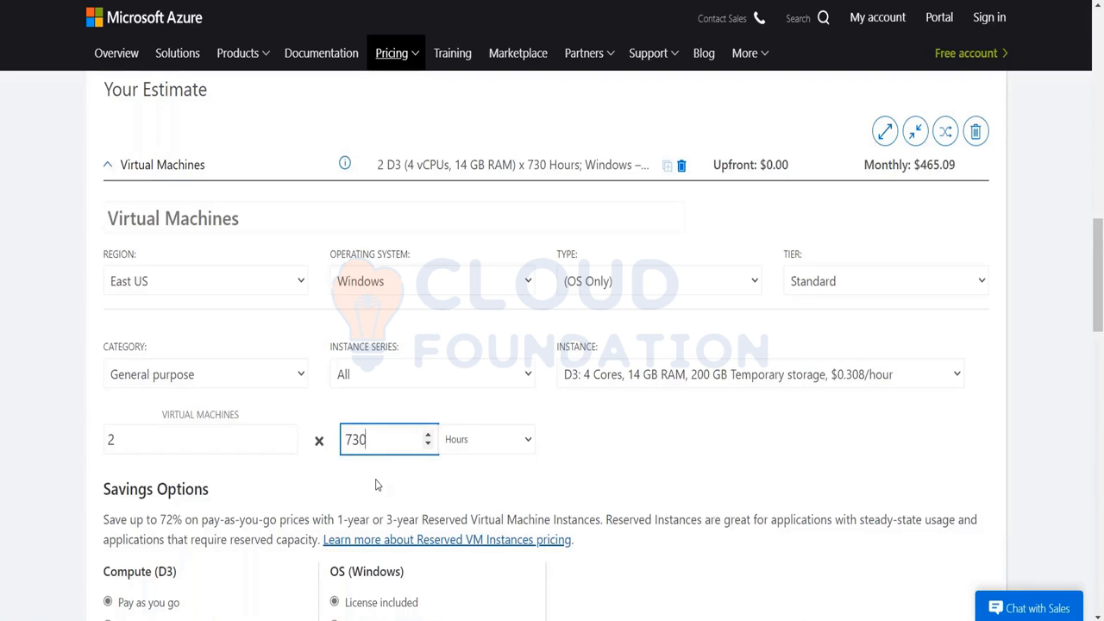
{"action": "key", "text": "Tab"}
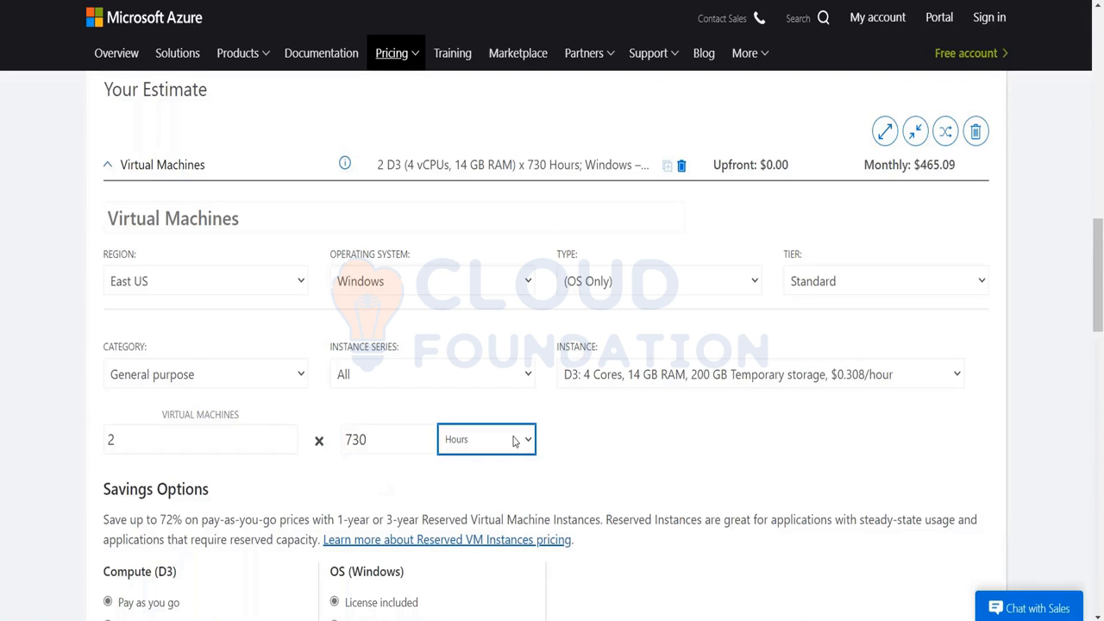
Step: Review the machine count and hours, and choose the 1 year reserved savings option for the D3 compute
{"action": "scroll", "coordinate": [223, 262], "scroll_direction": "down", "scroll_amount": 3}
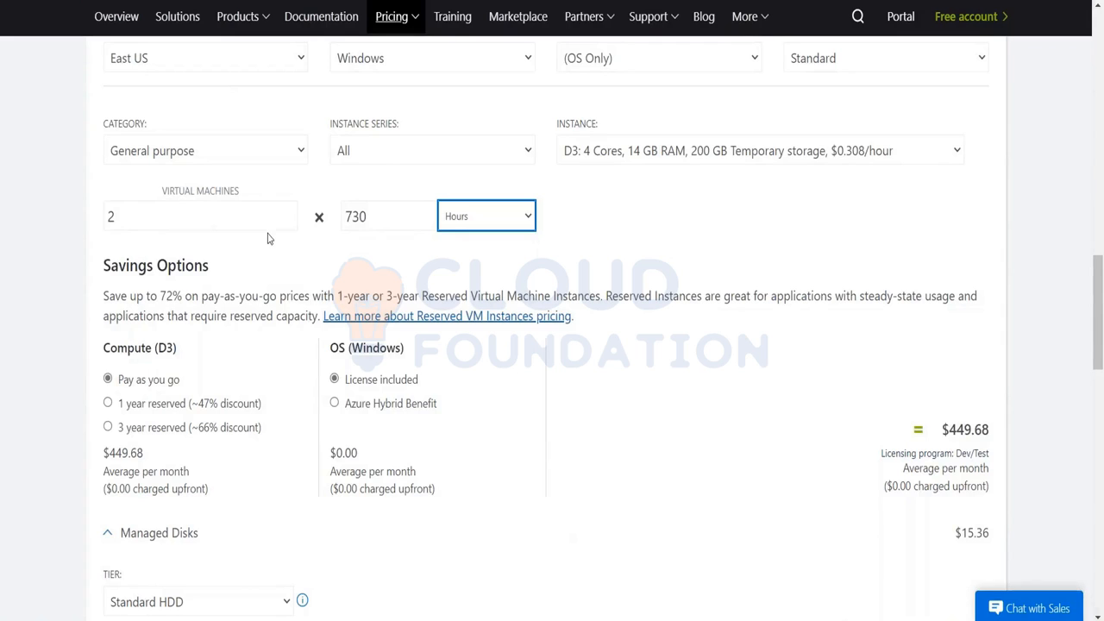
{"action": "left_click_drag", "start_coordinate": [138, 217], "coordinate": [102, 216]}
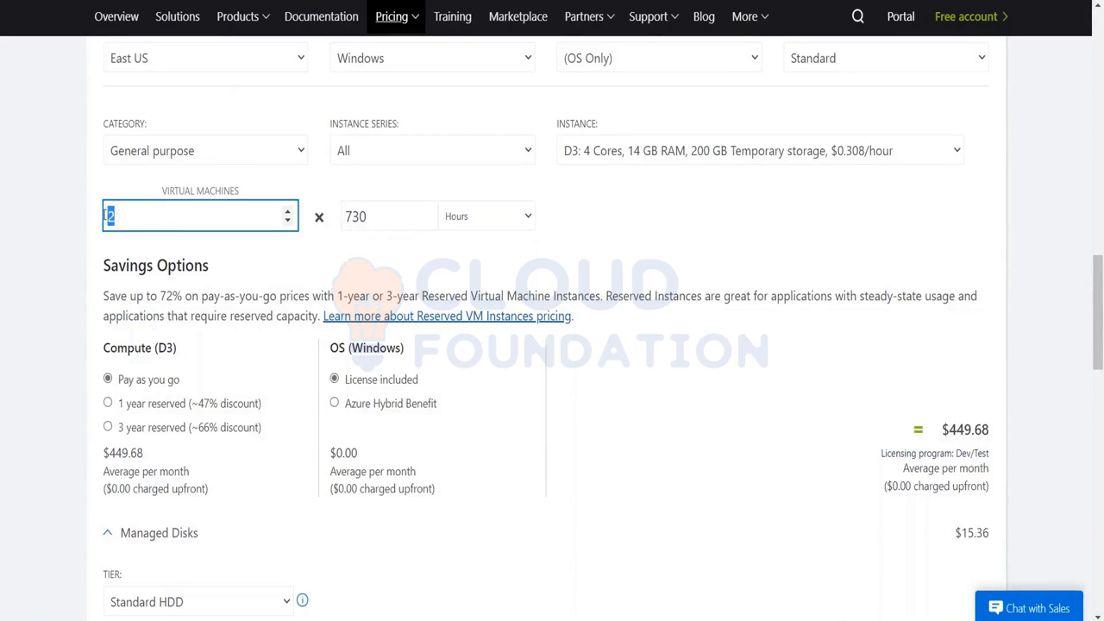
{"action": "left_click_drag", "start_coordinate": [383, 216], "coordinate": [337, 216]}
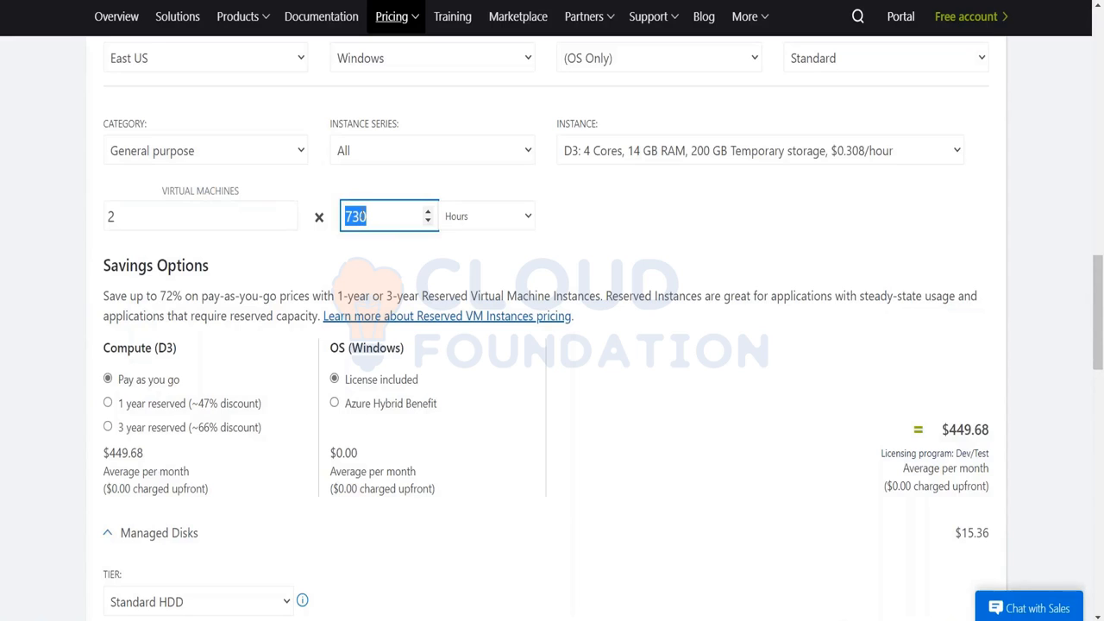
{"action": "left_click", "coordinate": [137, 412]}
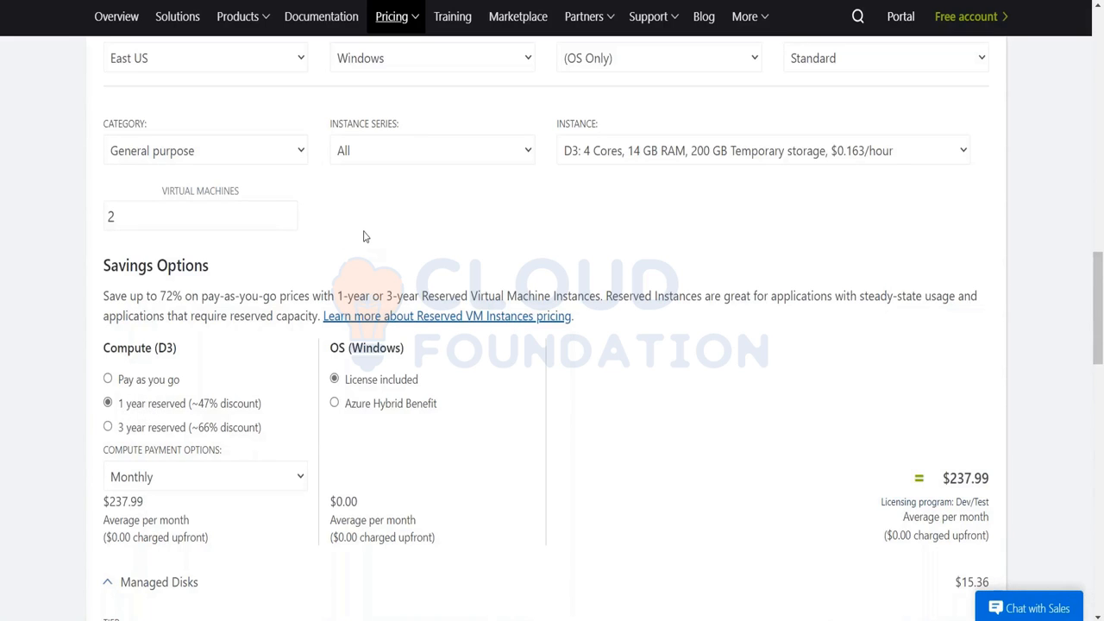
Step: Turn off Dev/Test pricing for the estimate and return to the savings options
{"action": "scroll", "coordinate": [461, 418], "scroll_direction": "down", "scroll_amount": 1}
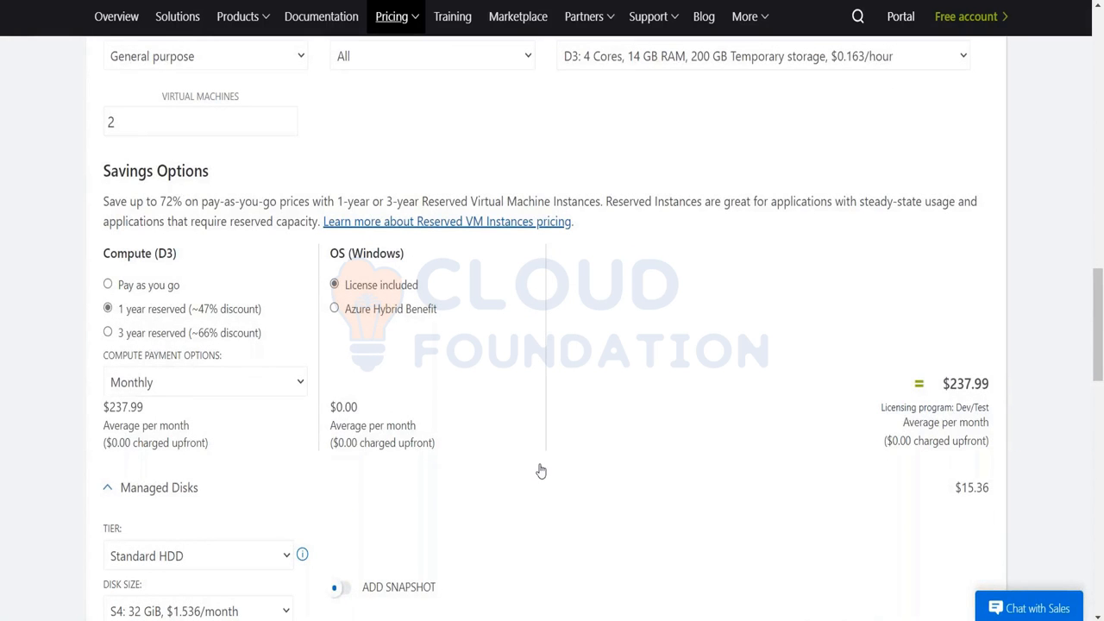
{"action": "scroll", "coordinate": [540, 469], "scroll_direction": "down", "scroll_amount": 4}
{"action": "scroll", "coordinate": [540, 463], "scroll_direction": "down", "scroll_amount": 4}
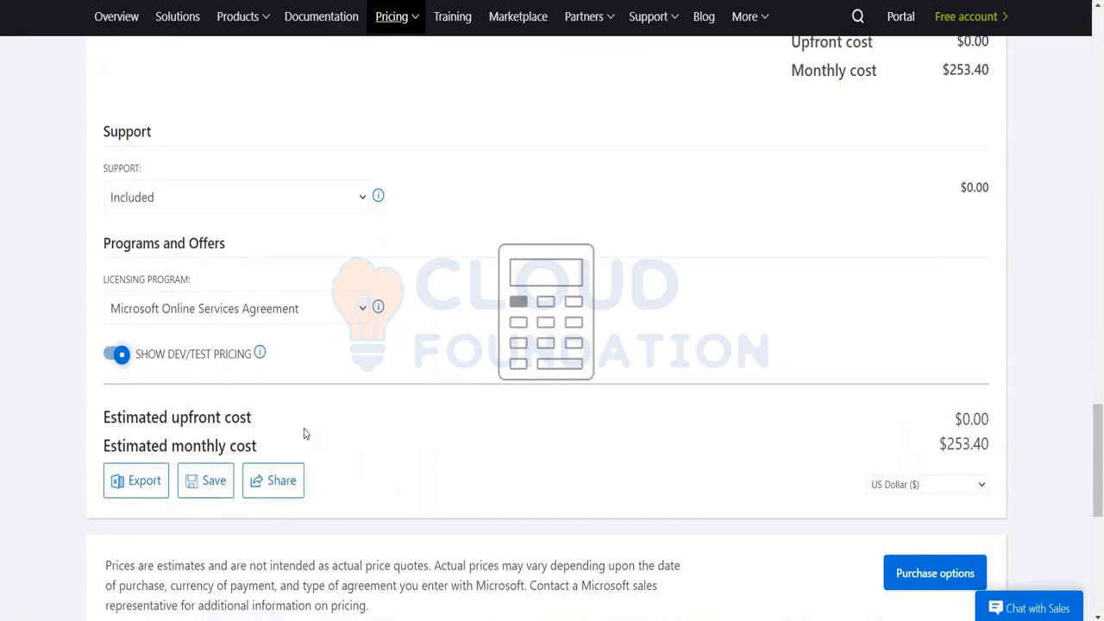
{"action": "scroll", "coordinate": [304, 431], "scroll_direction": "up", "scroll_amount": 4}
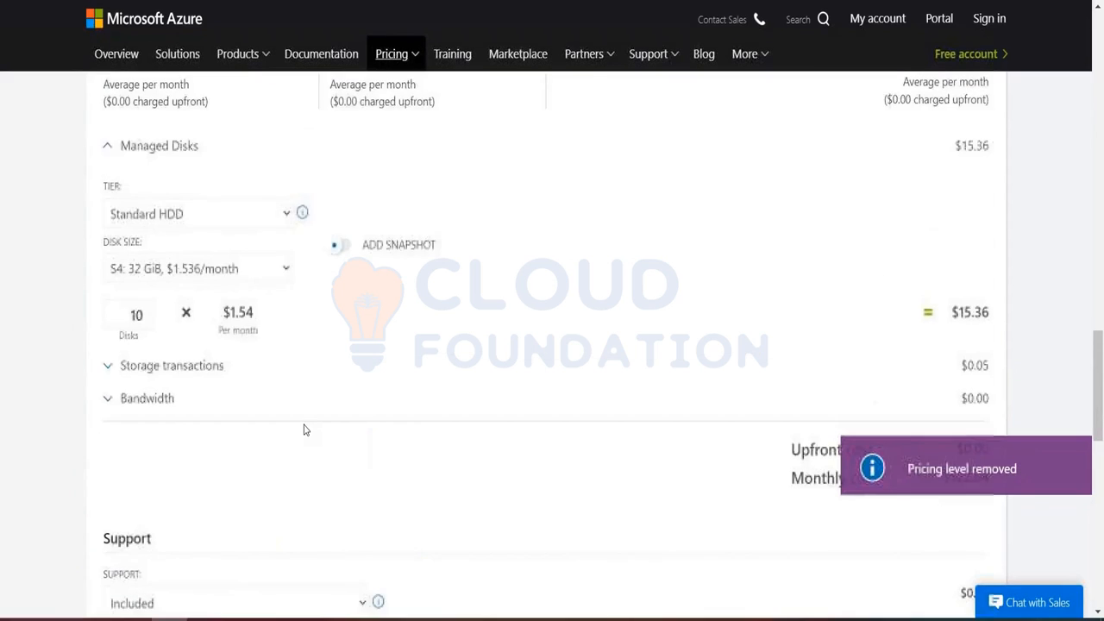
{"action": "scroll", "coordinate": [303, 430], "scroll_direction": "up", "scroll_amount": 4}
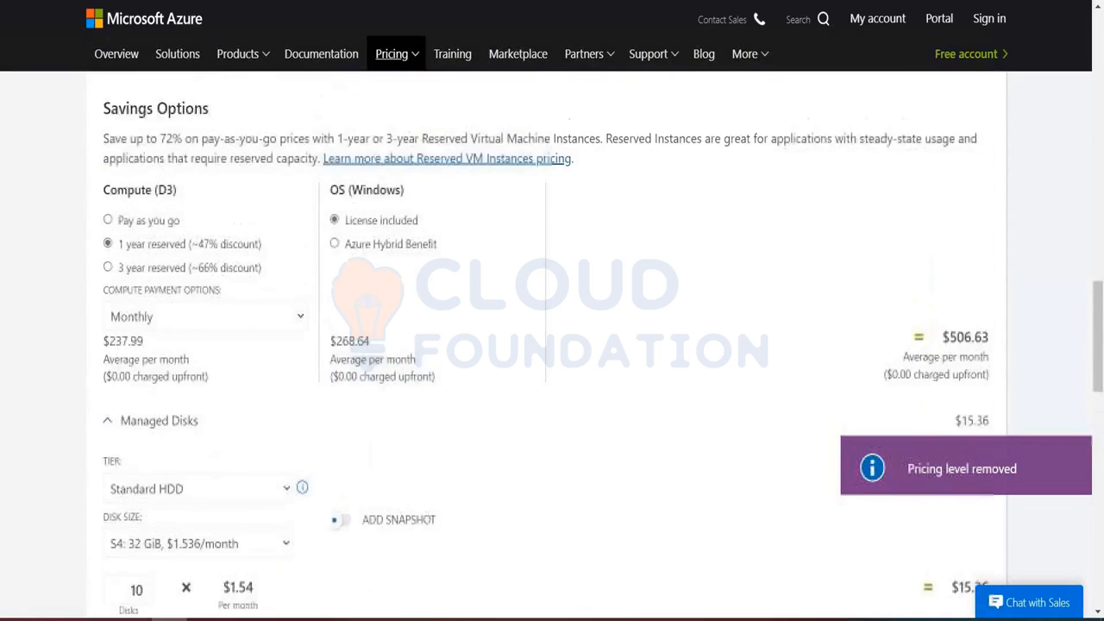
Step: Switch the D3 compute to pay as you go and check the average monthly cost
{"action": "left_click", "coordinate": [138, 319]}
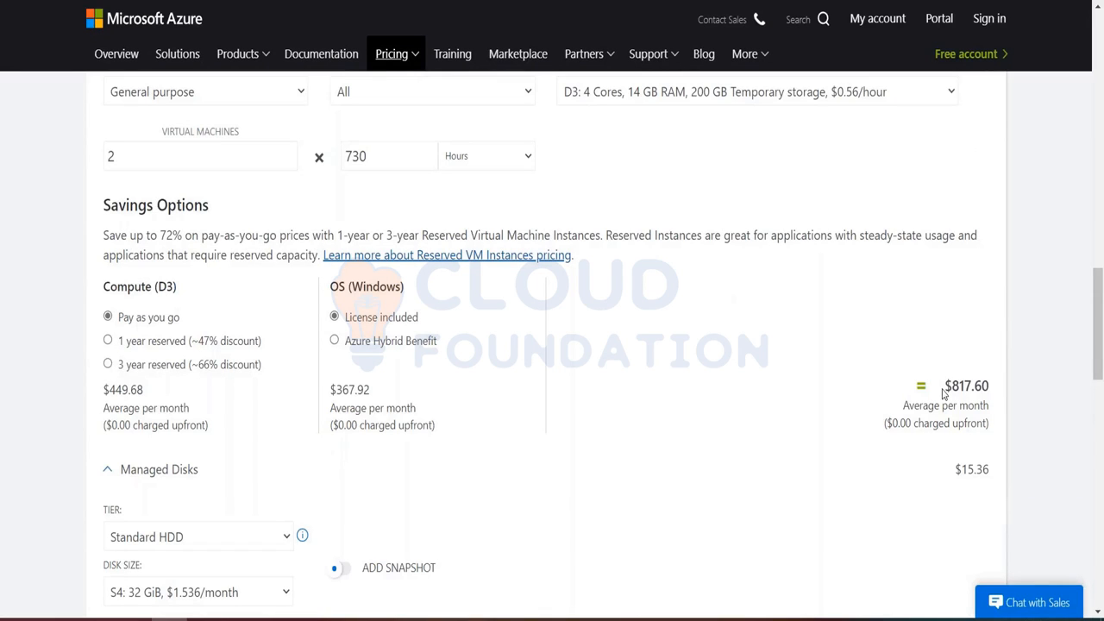
{"action": "left_click_drag", "start_coordinate": [946, 382], "coordinate": [992, 386]}
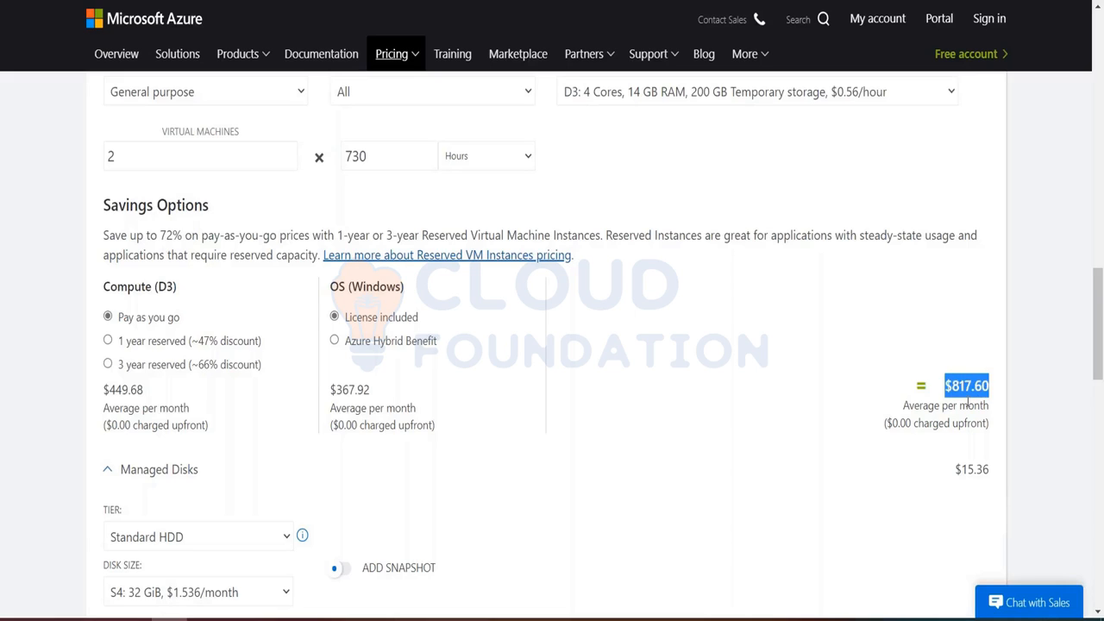
Step: Choose 1 year reserved compute with Azure Hybrid Benefit for the Windows OS and check the average monthly cost
{"action": "left_click", "coordinate": [108, 341]}
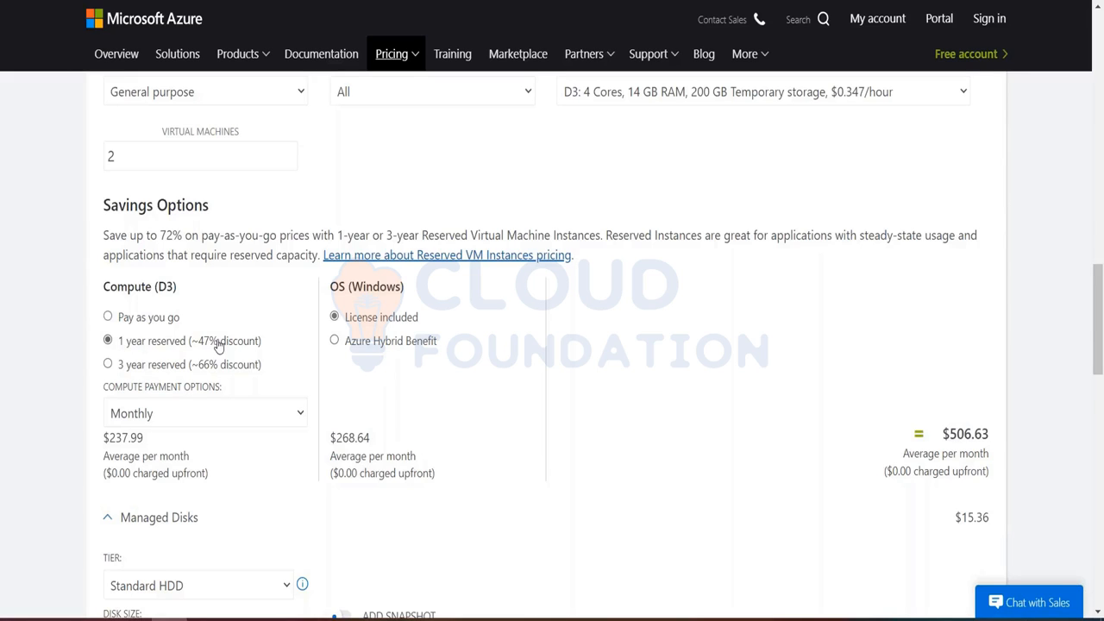
{"action": "left_click", "coordinate": [373, 346]}
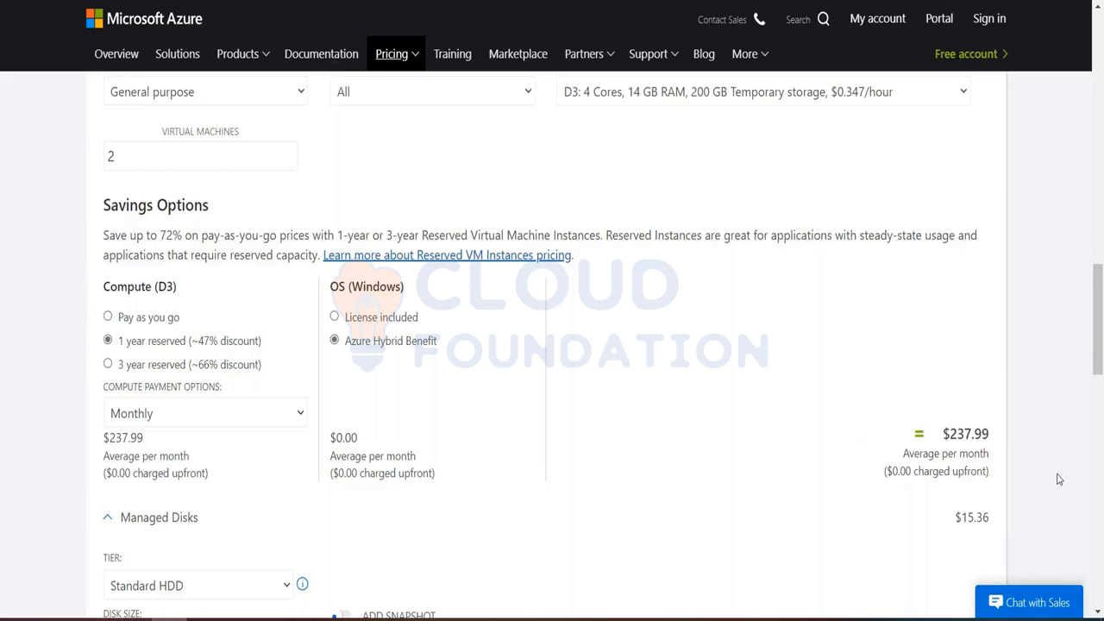
{"action": "left_click_drag", "start_coordinate": [942, 434], "coordinate": [994, 436]}
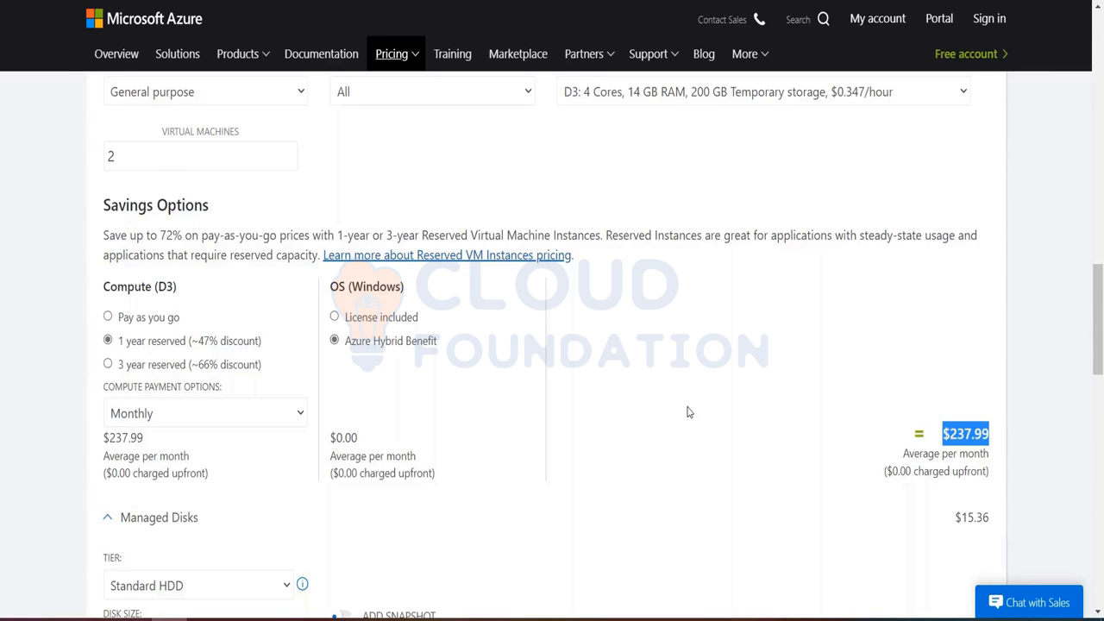
Step: Change the VM type to SQL Server, apply Azure Hybrid Benefit to the SQL Server software and check the average monthly cost
{"action": "scroll", "coordinate": [687, 412], "scroll_direction": "up", "scroll_amount": 3}
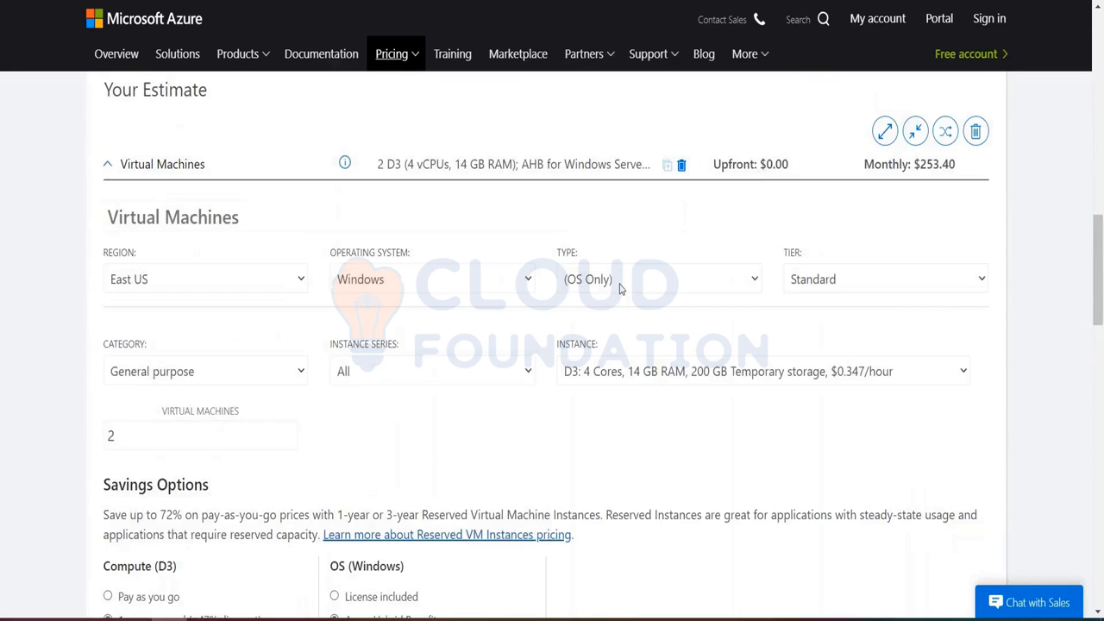
{"action": "left_click", "coordinate": [620, 285]}
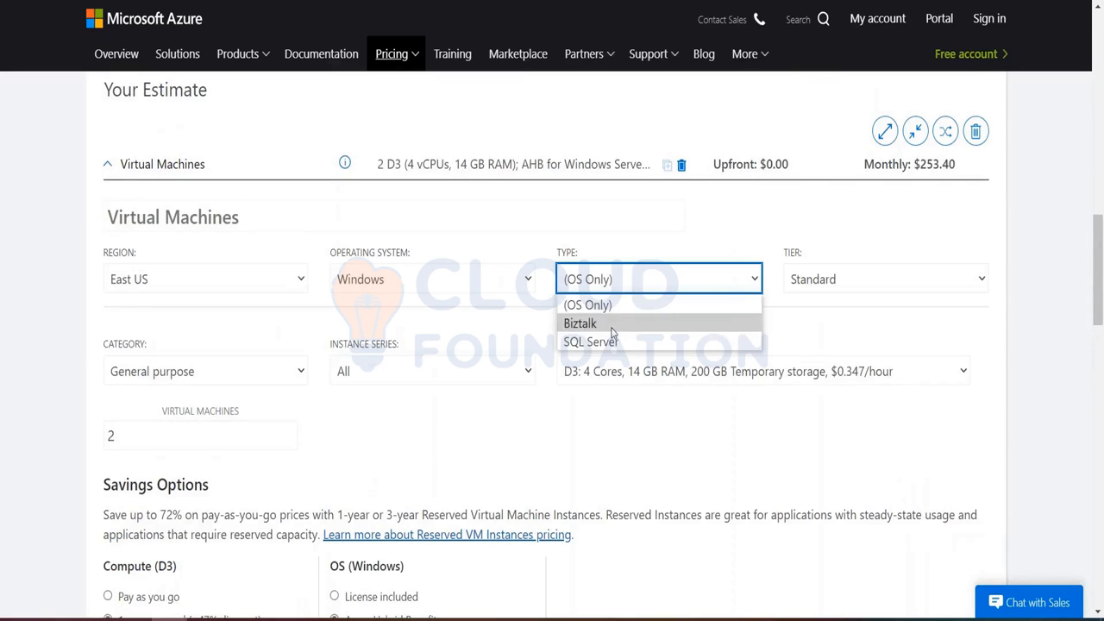
{"action": "left_click", "coordinate": [609, 348]}
{"action": "scroll", "coordinate": [609, 501], "scroll_direction": "down", "scroll_amount": 3}
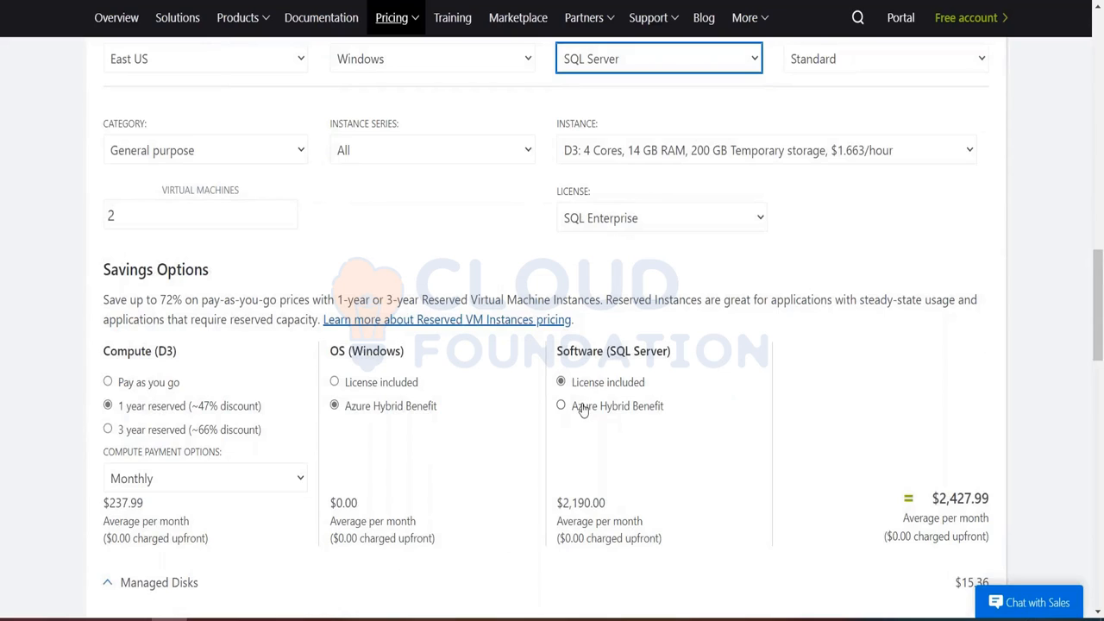
{"action": "left_click", "coordinate": [584, 409]}
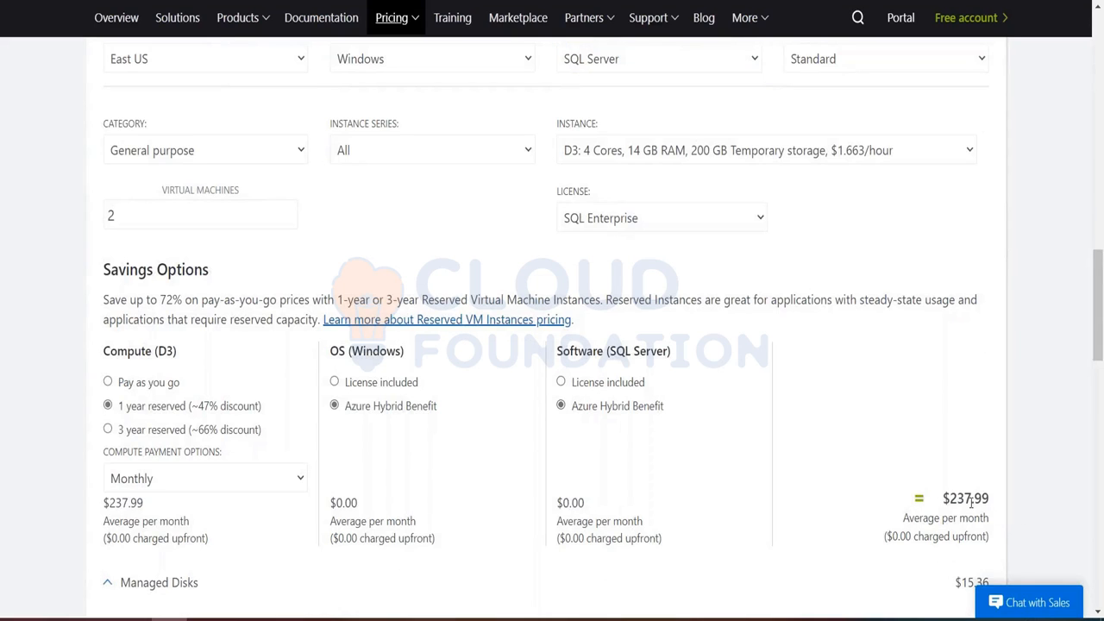
{"action": "left_click_drag", "start_coordinate": [944, 502], "coordinate": [941, 518]}
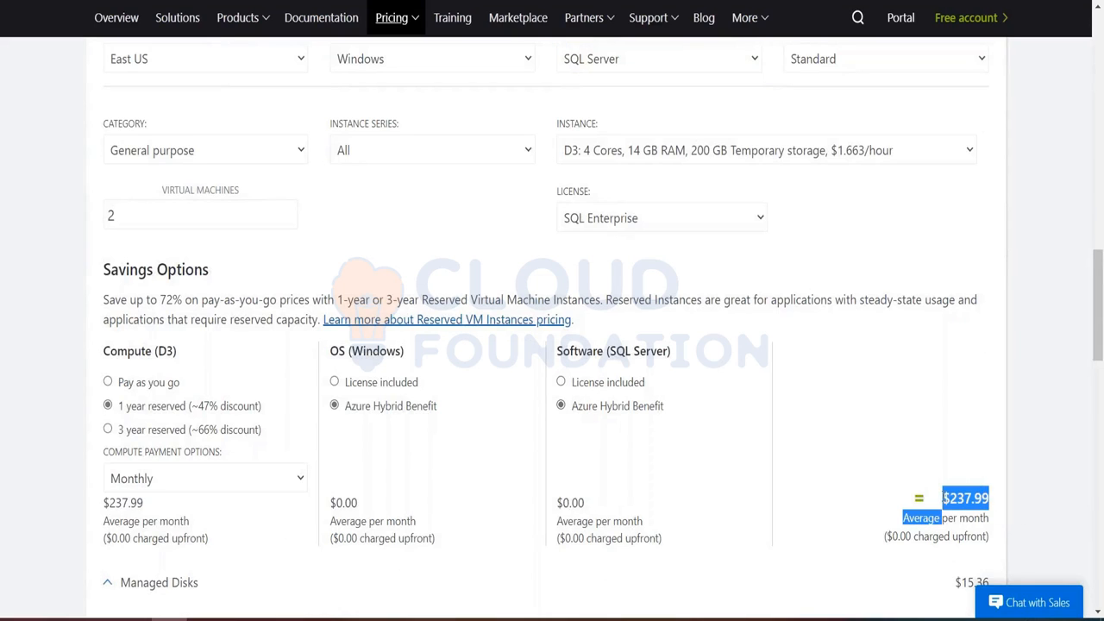
{"action": "left_click", "coordinate": [822, 401]}
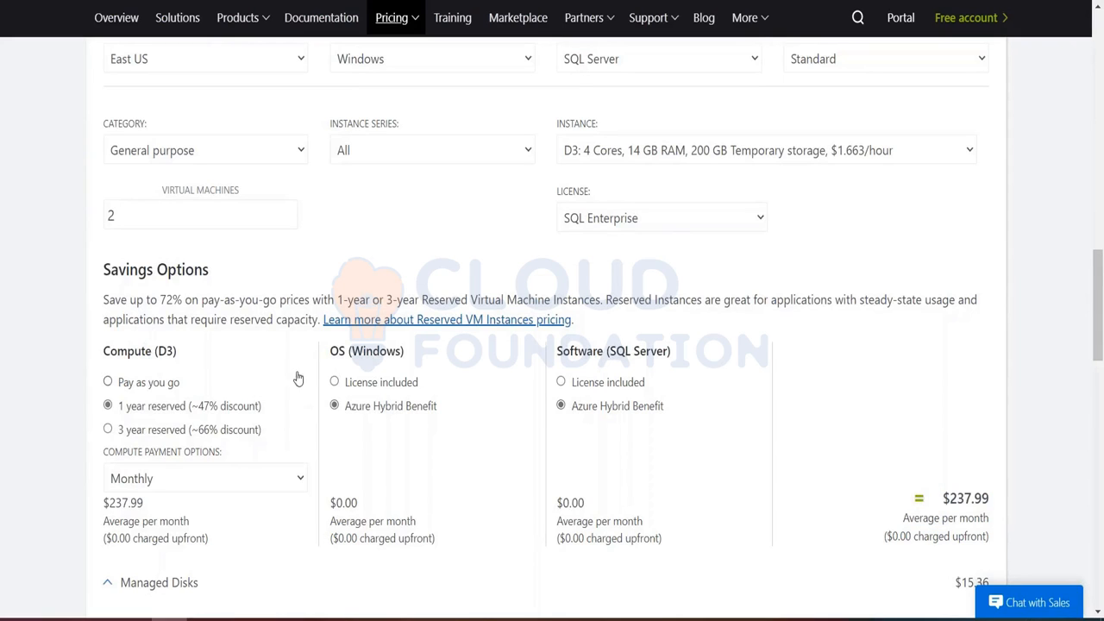
Step: Compare the monthly cost with licenses included for Windows and SQL Server, and set both back to Azure Hybrid Benefit
{"action": "left_click", "coordinate": [336, 384]}
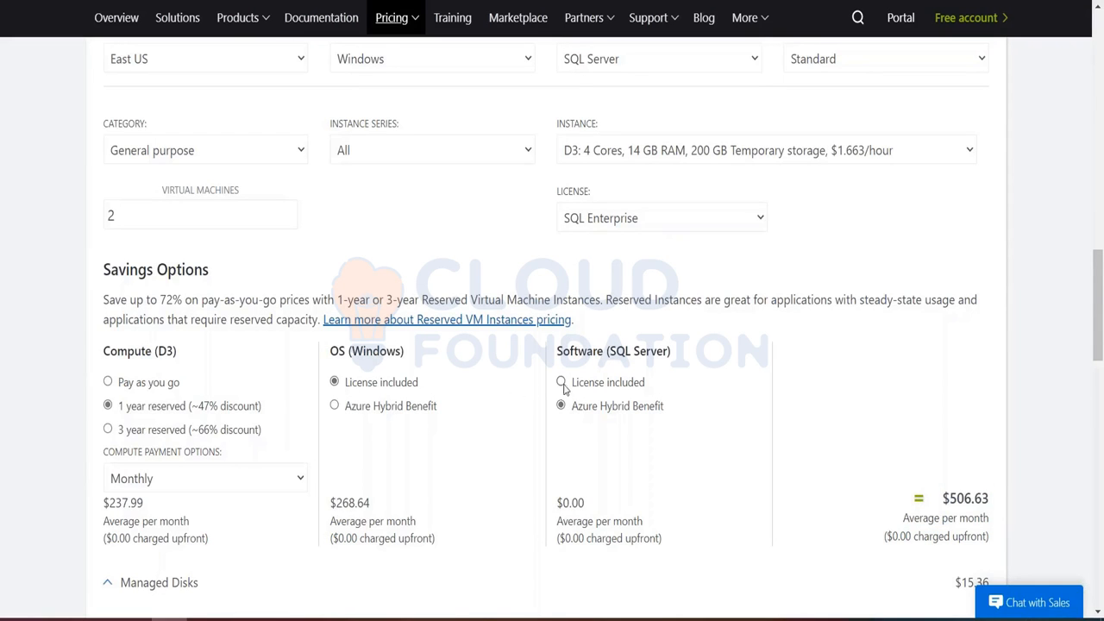
{"action": "left_click", "coordinate": [562, 384]}
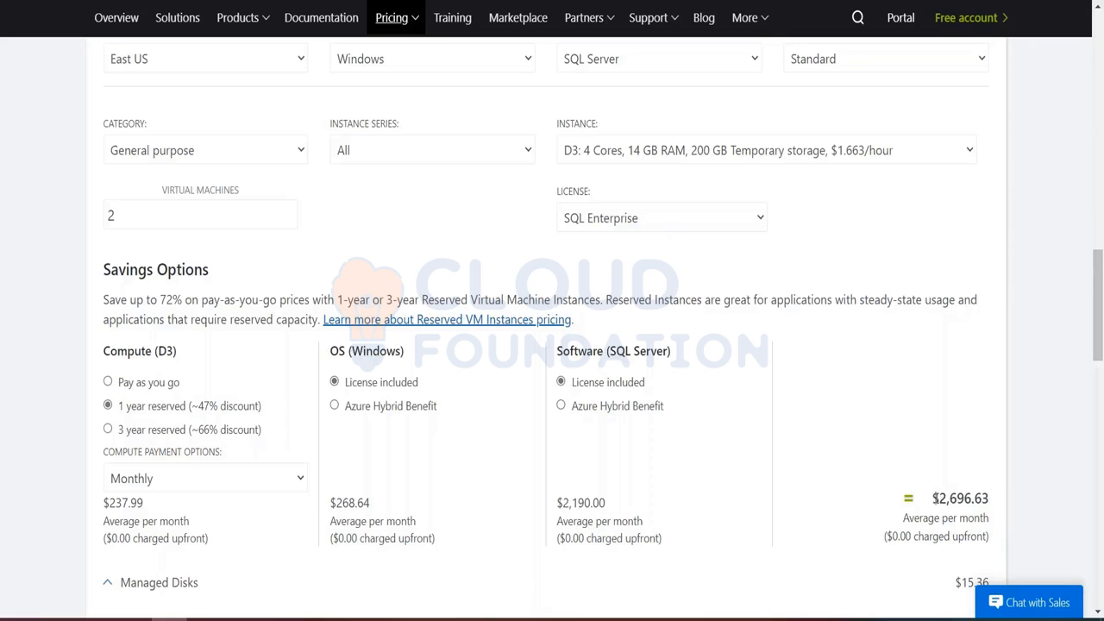
{"action": "left_click_drag", "start_coordinate": [935, 499], "coordinate": [1000, 507]}
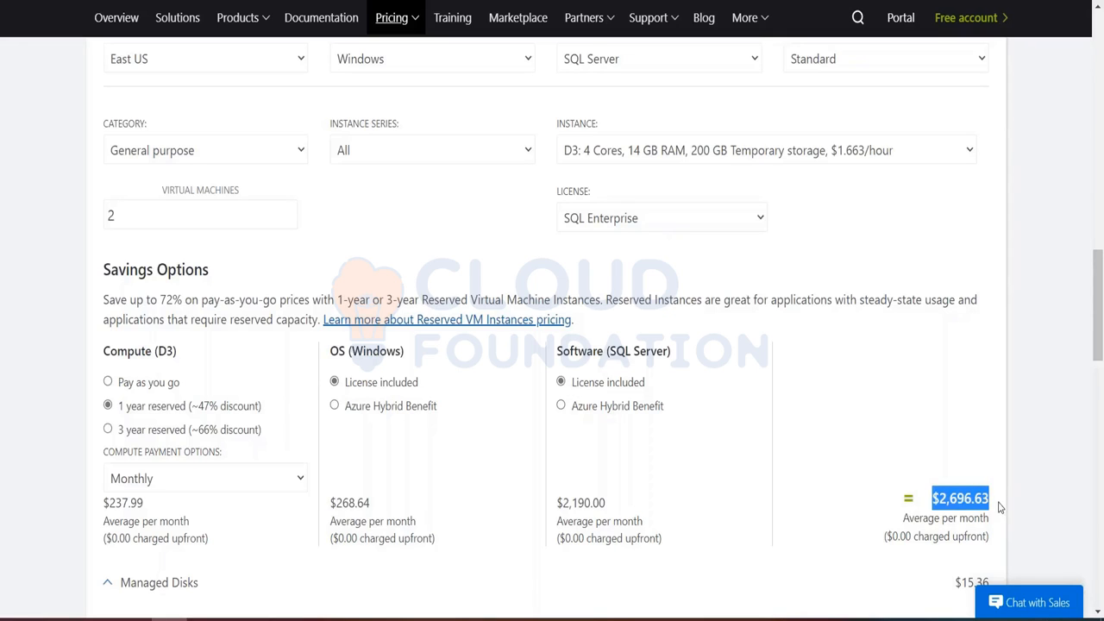
{"action": "left_click", "coordinate": [335, 406]}
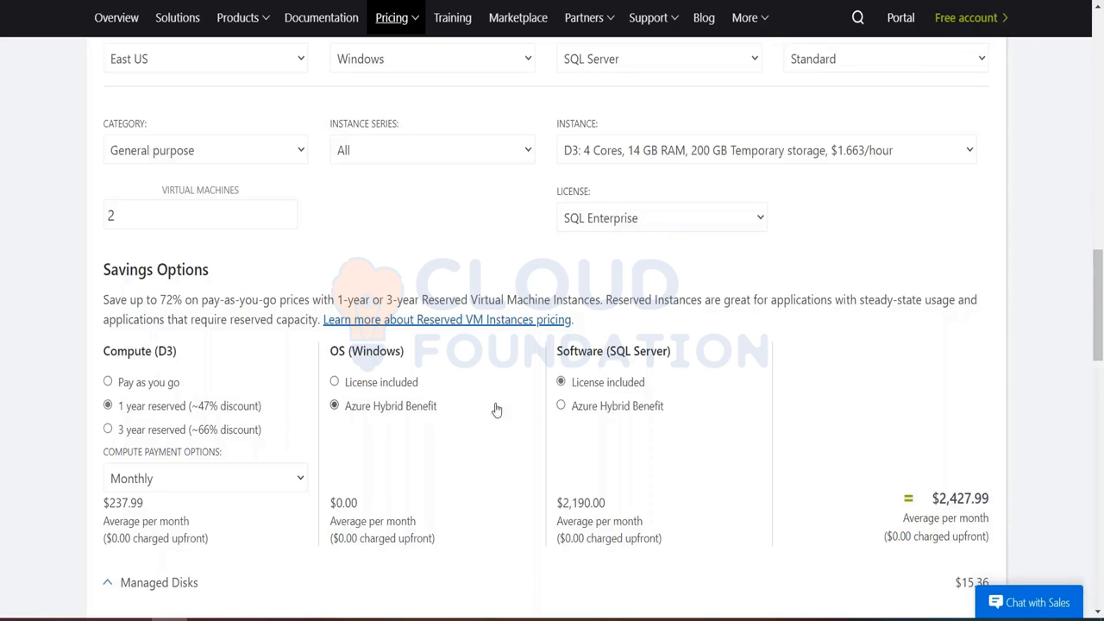
{"action": "left_click", "coordinate": [562, 407]}
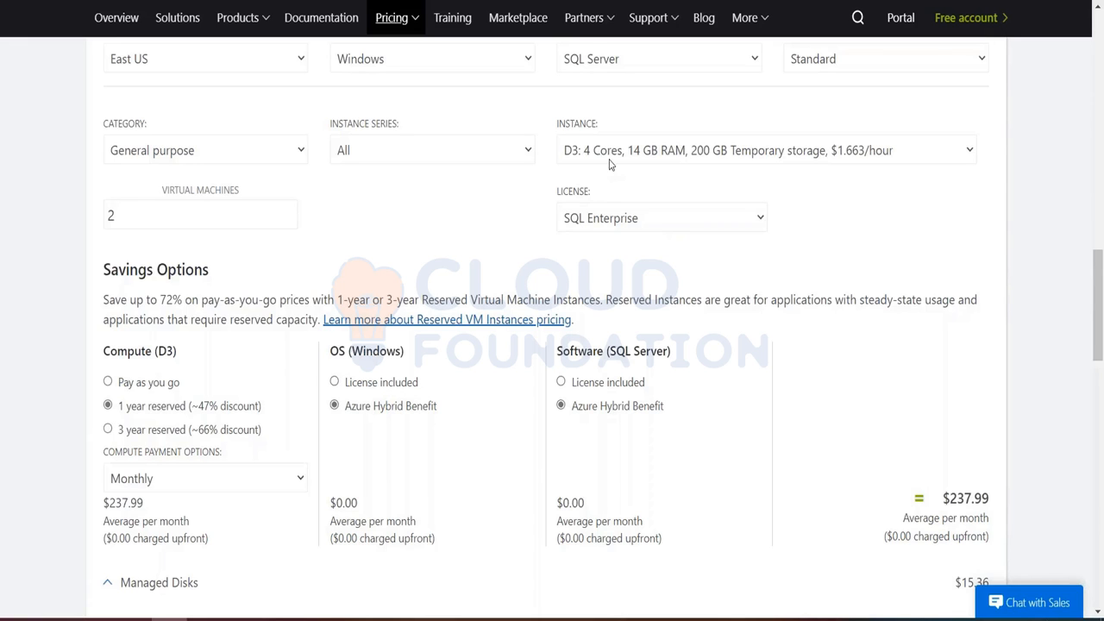
Step: Set the VM type back to OS Only and check the average monthly cost
{"action": "scroll", "coordinate": [609, 164], "scroll_direction": "up", "scroll_amount": 1}
{"action": "left_click", "coordinate": [587, 185]}
{"action": "left_click", "coordinate": [574, 213]}
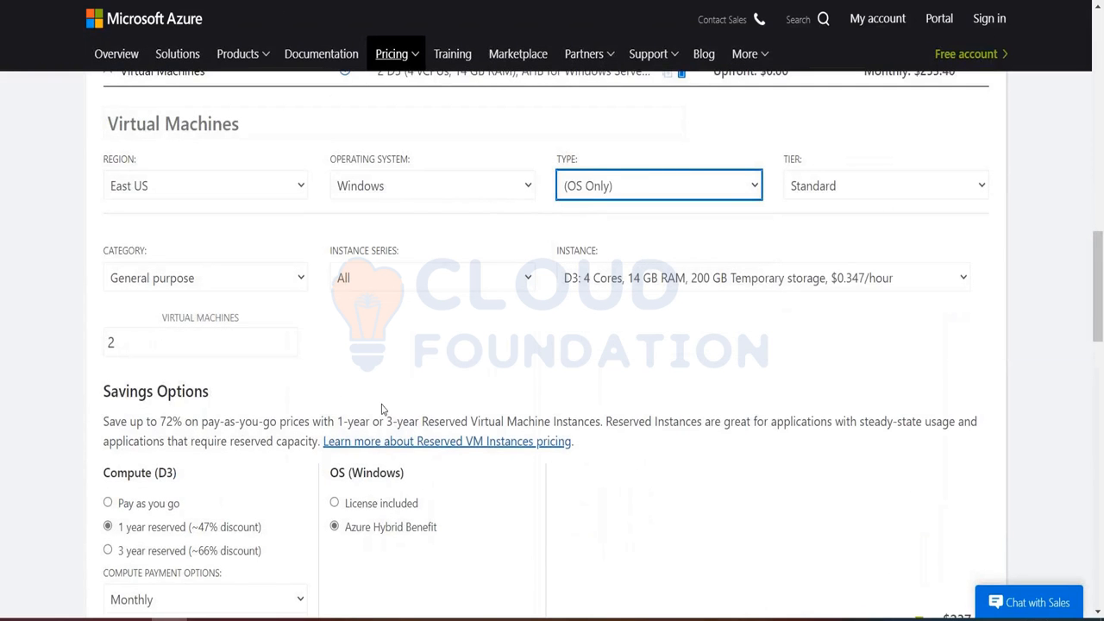
{"action": "scroll", "coordinate": [525, 441], "scroll_direction": "down", "scroll_amount": 3}
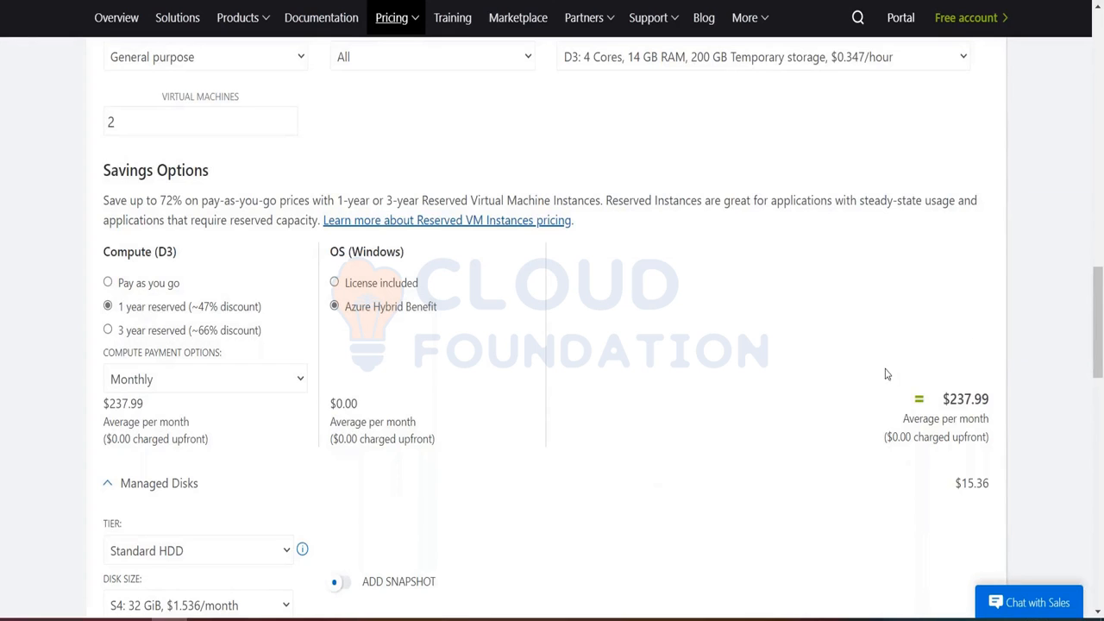
{"action": "double_click", "coordinate": [988, 397]}
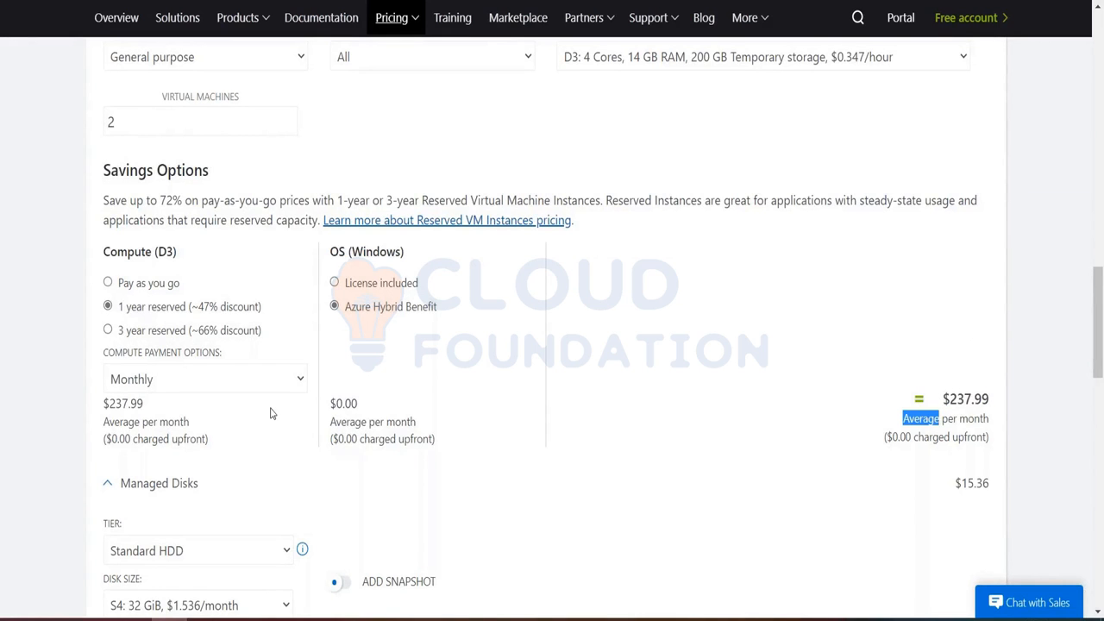
Step: Set the number of Standard HDD managed disks to 2
{"action": "scroll", "coordinate": [270, 413], "scroll_direction": "down", "scroll_amount": 3}
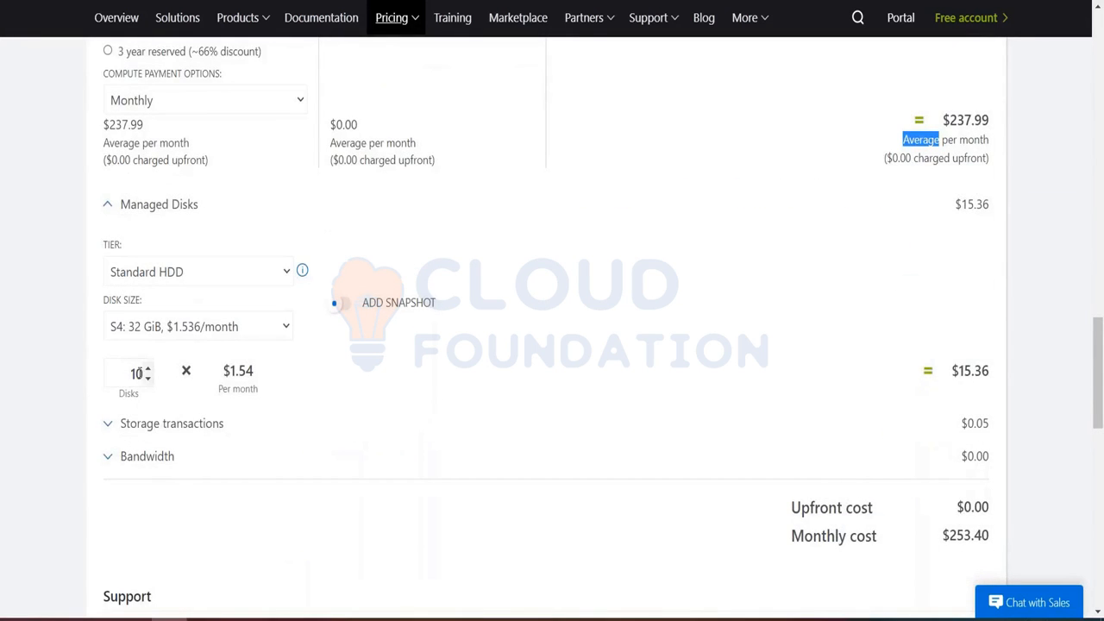
{"action": "left_click_drag", "start_coordinate": [144, 371], "coordinate": [123, 372]}
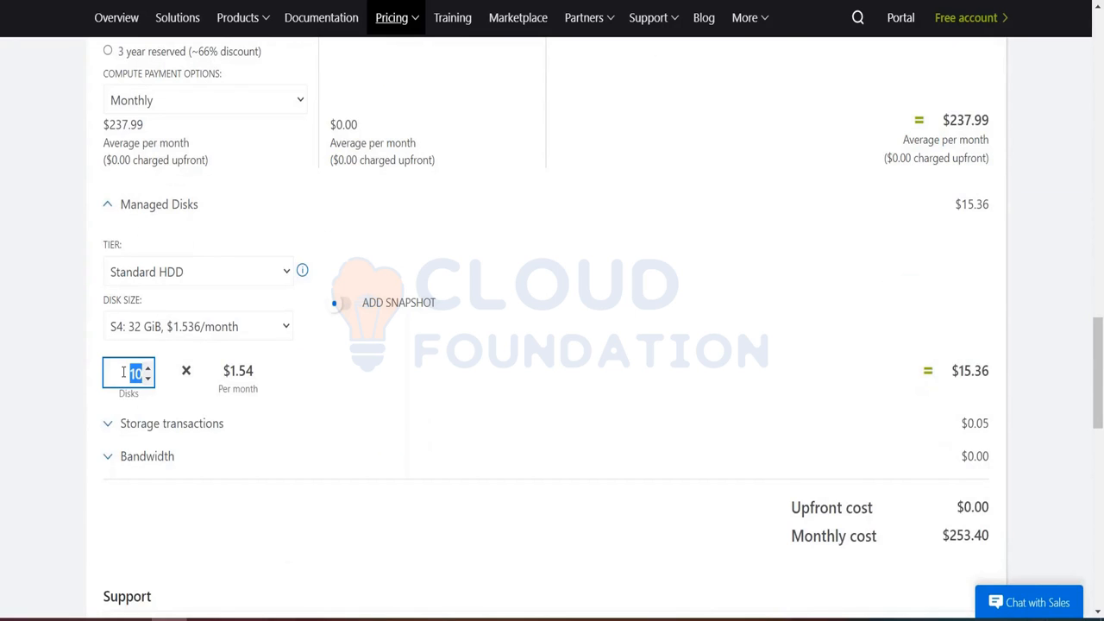
{"action": "type", "text": "2"}
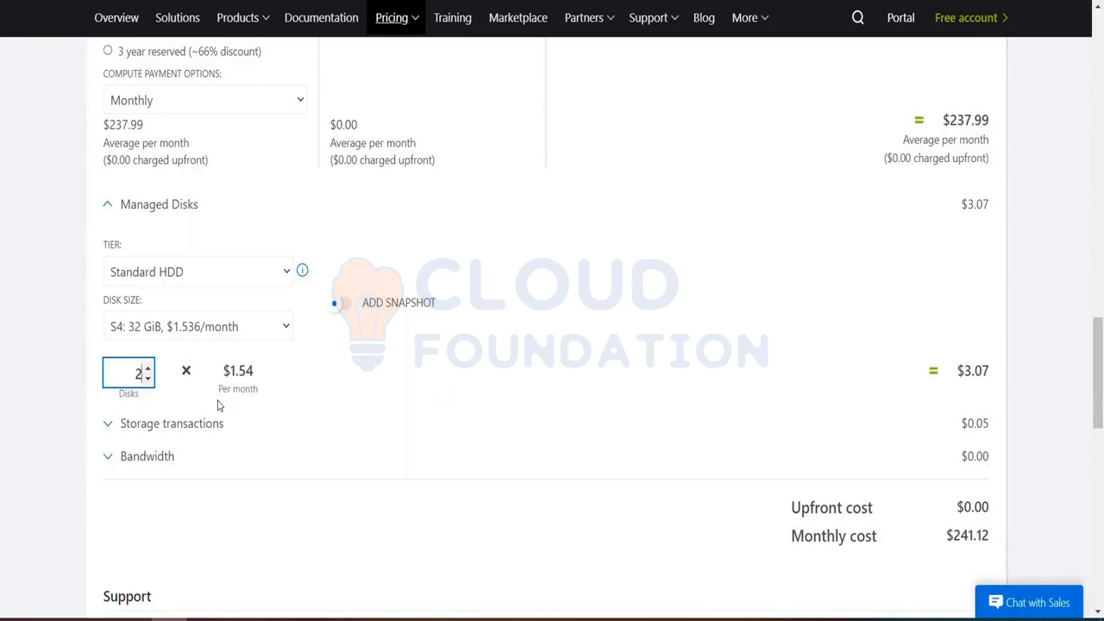
Step: Set the managed disk size to S20: 512 GiB and check the estimated monthly cost and the savings options
{"action": "left_click", "coordinate": [237, 327]}
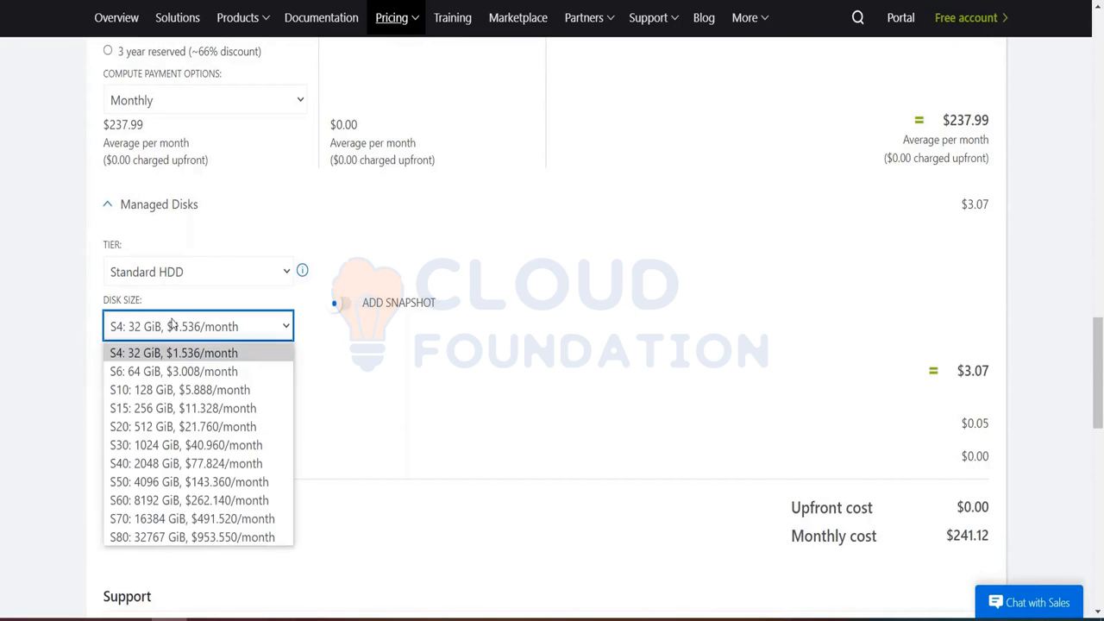
{"action": "left_click", "coordinate": [159, 428]}
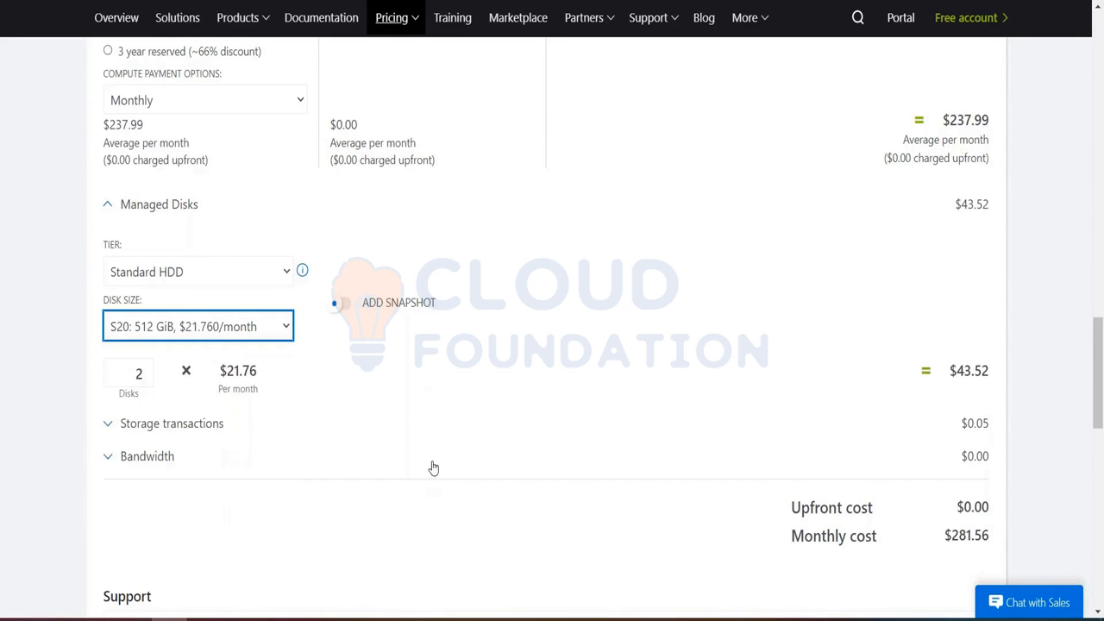
{"action": "scroll", "coordinate": [422, 454], "scroll_direction": "down", "scroll_amount": 2}
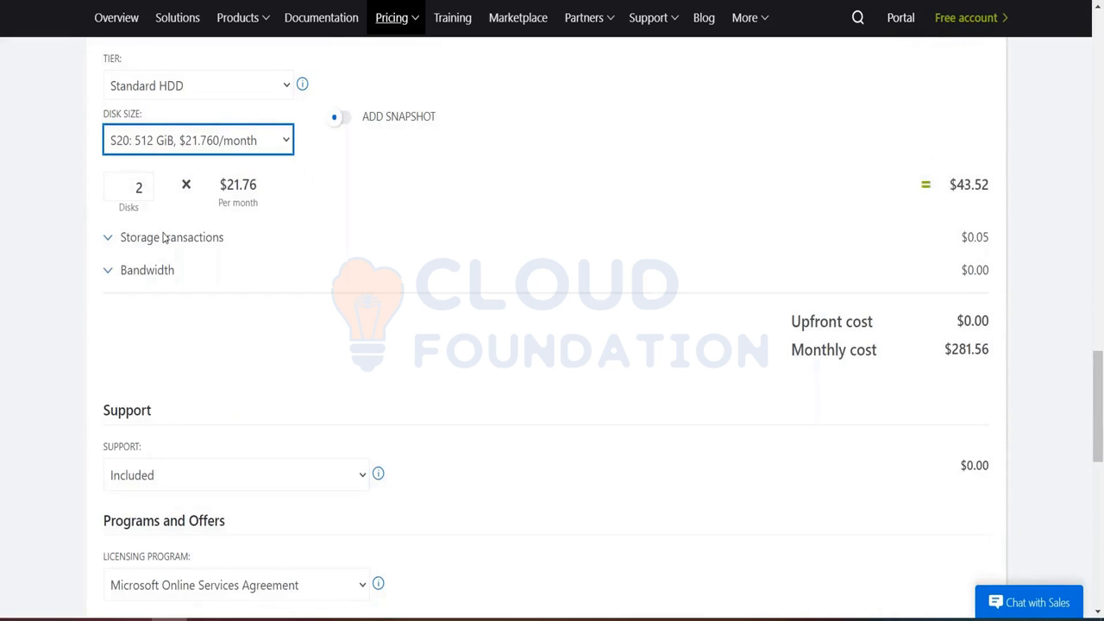
{"action": "scroll", "coordinate": [163, 238], "scroll_direction": "down", "scroll_amount": 4}
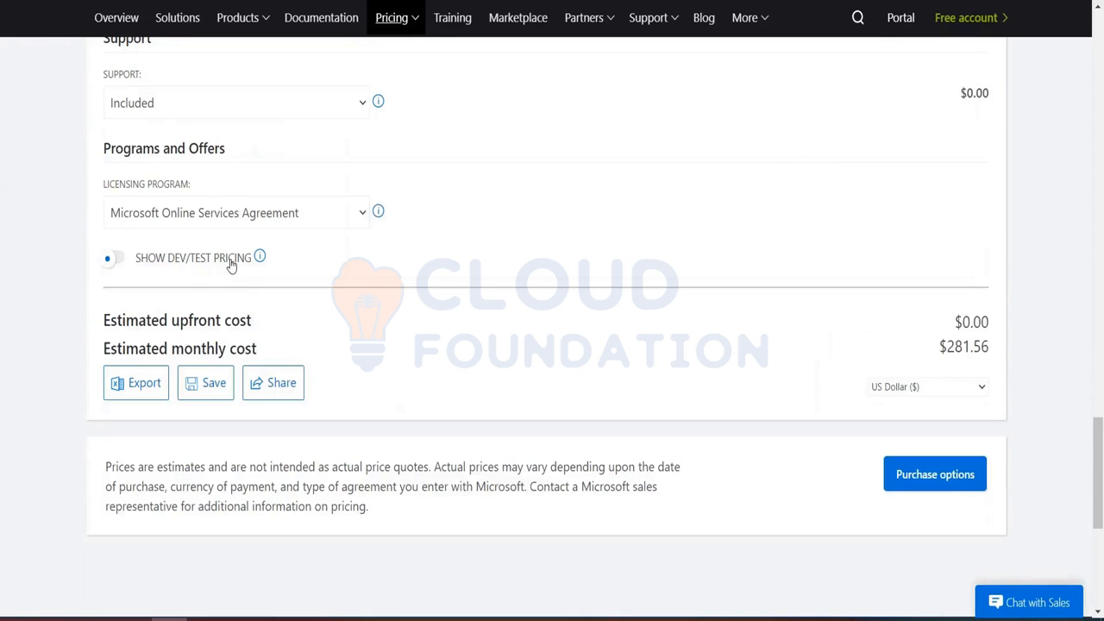
{"action": "left_click_drag", "start_coordinate": [938, 347], "coordinate": [994, 347]}
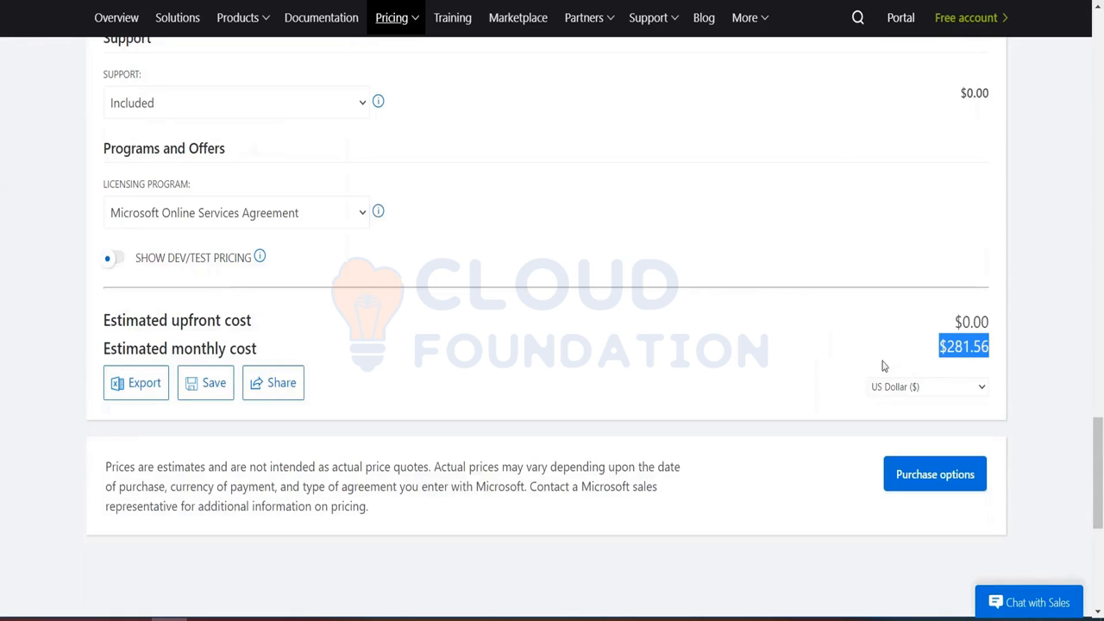
{"action": "scroll", "coordinate": [538, 386], "scroll_direction": "up", "scroll_amount": 10}
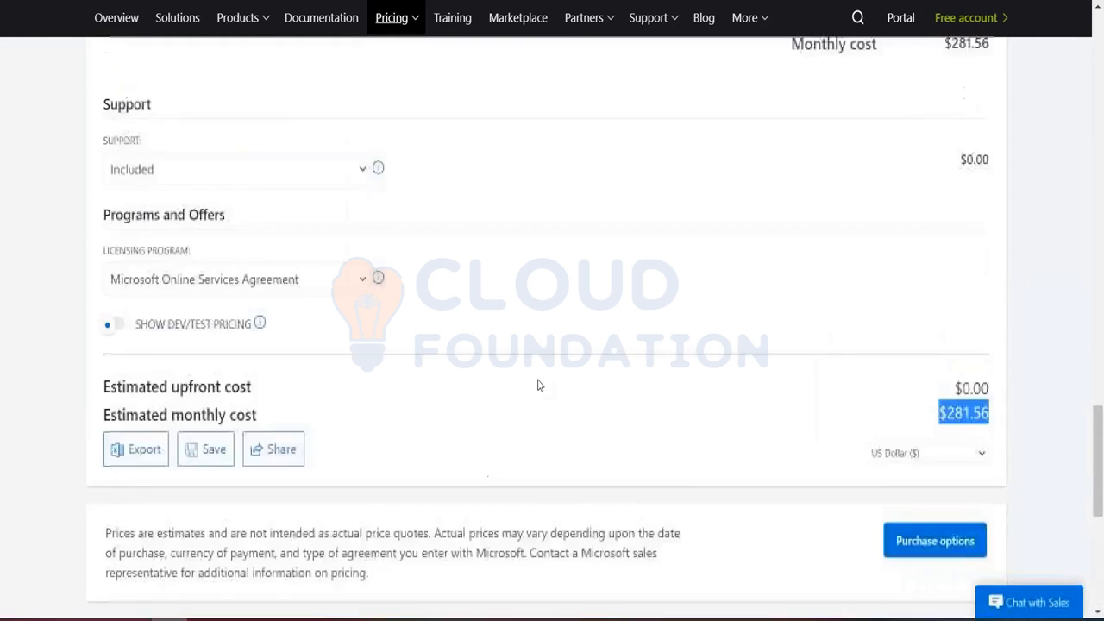
{"action": "scroll", "coordinate": [538, 386], "scroll_direction": "up", "scroll_amount": 1}
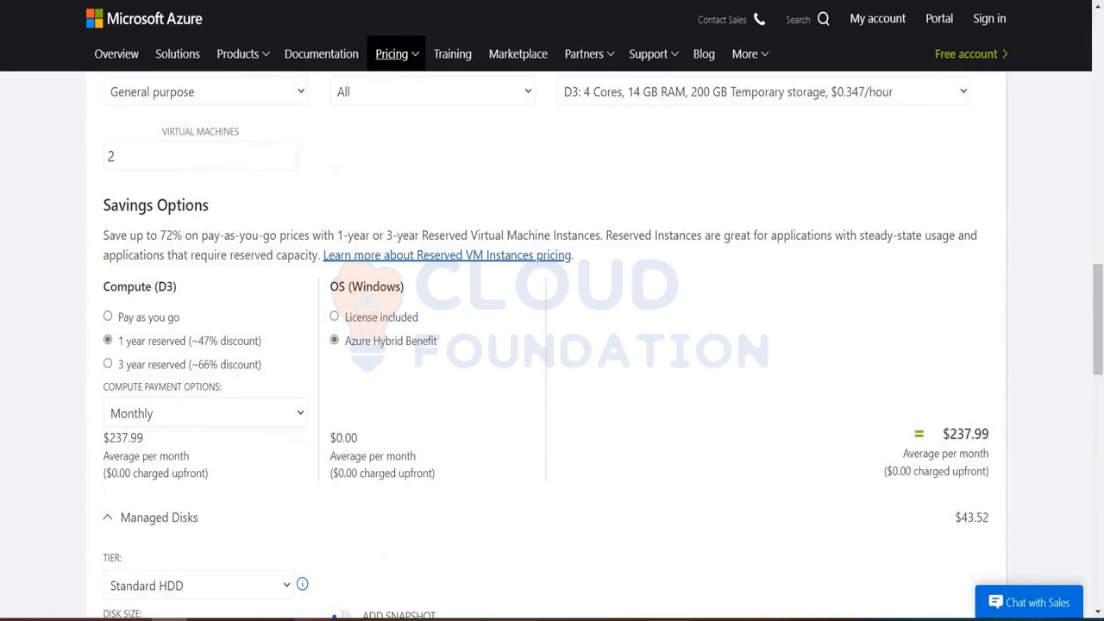
Step: Switch to the OneNote VM page and move "Production Scenario/Staging" to its own sub-bullet under Reserved Instances (RI), without the leading dash
{"action": "key", "text": "alt+Tab"}
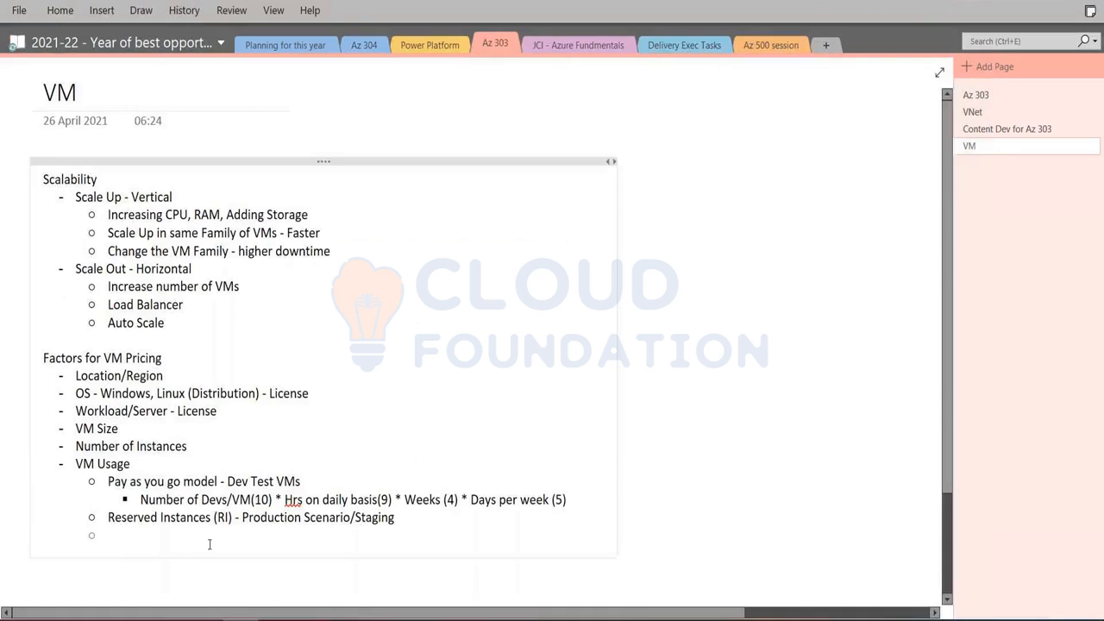
{"action": "left_click", "coordinate": [237, 518]}
{"action": "key", "text": "Return"}
{"action": "key", "text": "Tab"}
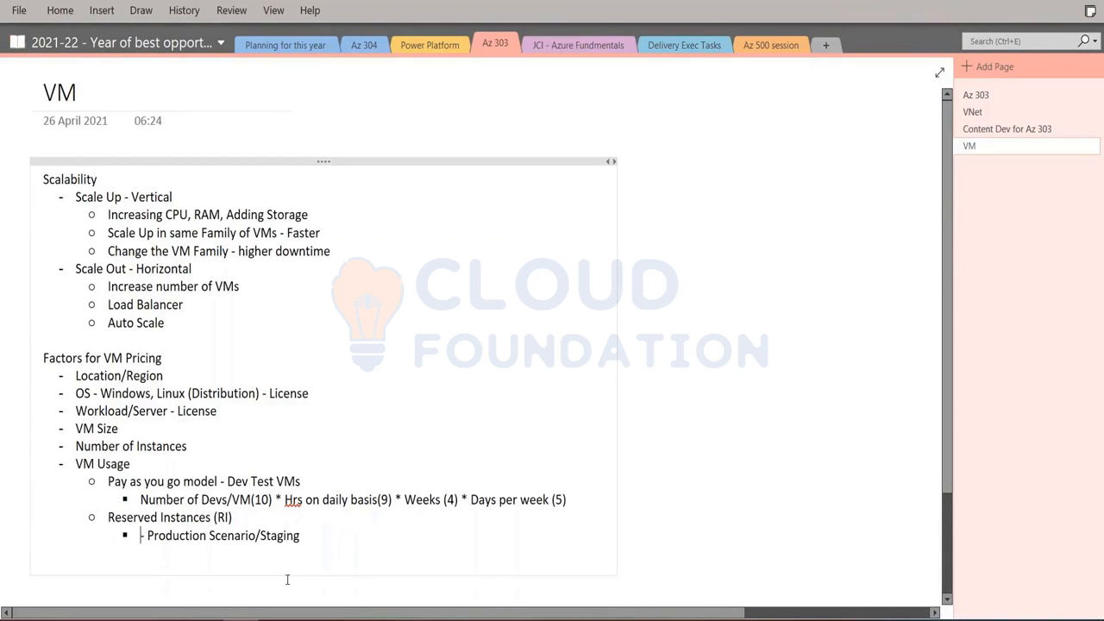
{"action": "key", "text": "Delete"}
{"action": "key", "text": "Delete"}
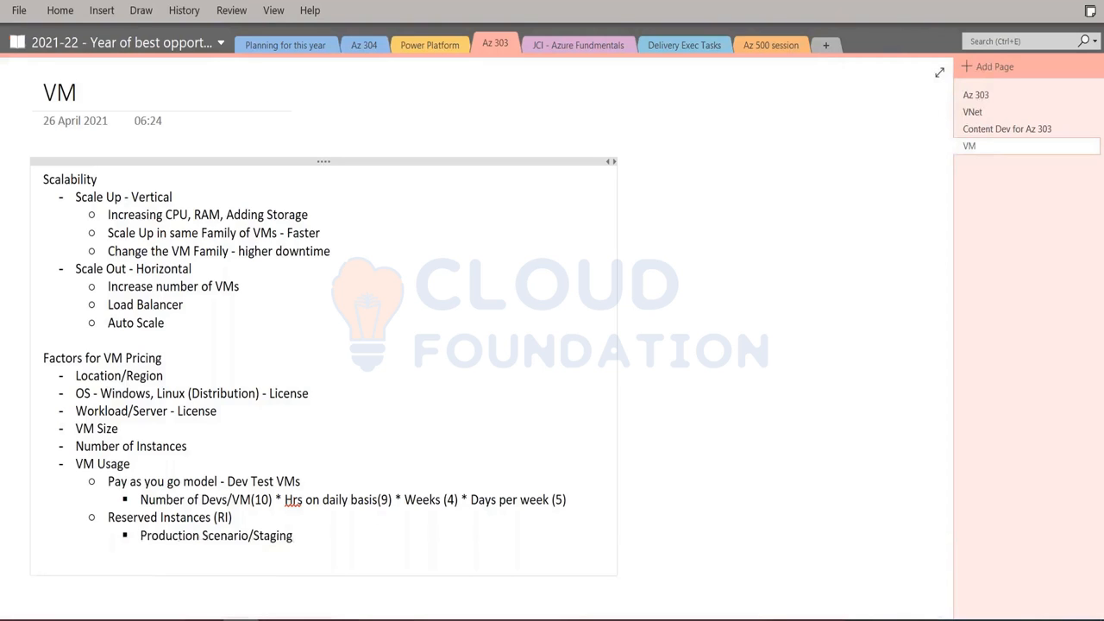
{"action": "left_click", "coordinate": [857, 3]}
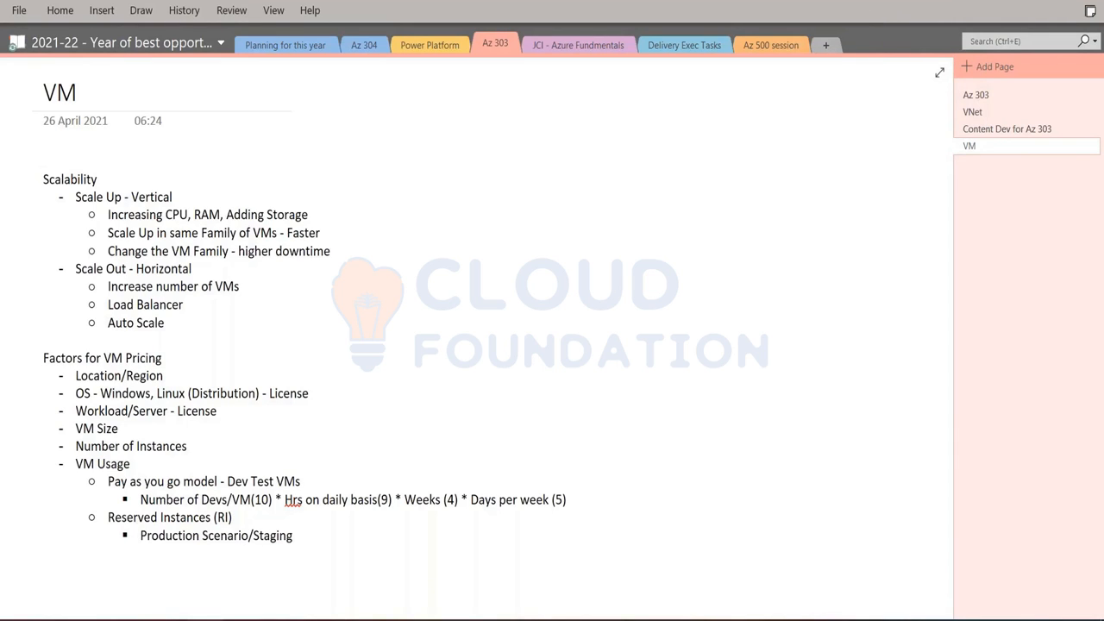
Step: Add the sub-bullet "License Mobility - SW Assurance, Enterprise Agreement" below "Production Scenario/Staging"
{"action": "left_click", "coordinate": [321, 532]}
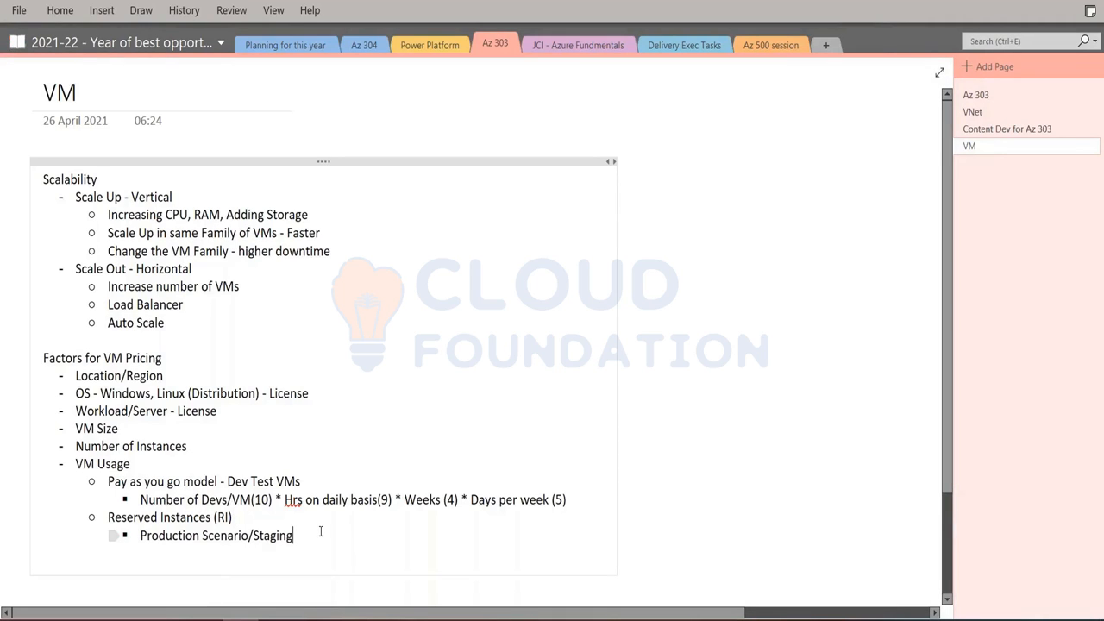
{"action": "key", "text": "Return"}
{"action": "type", "text": "L"}
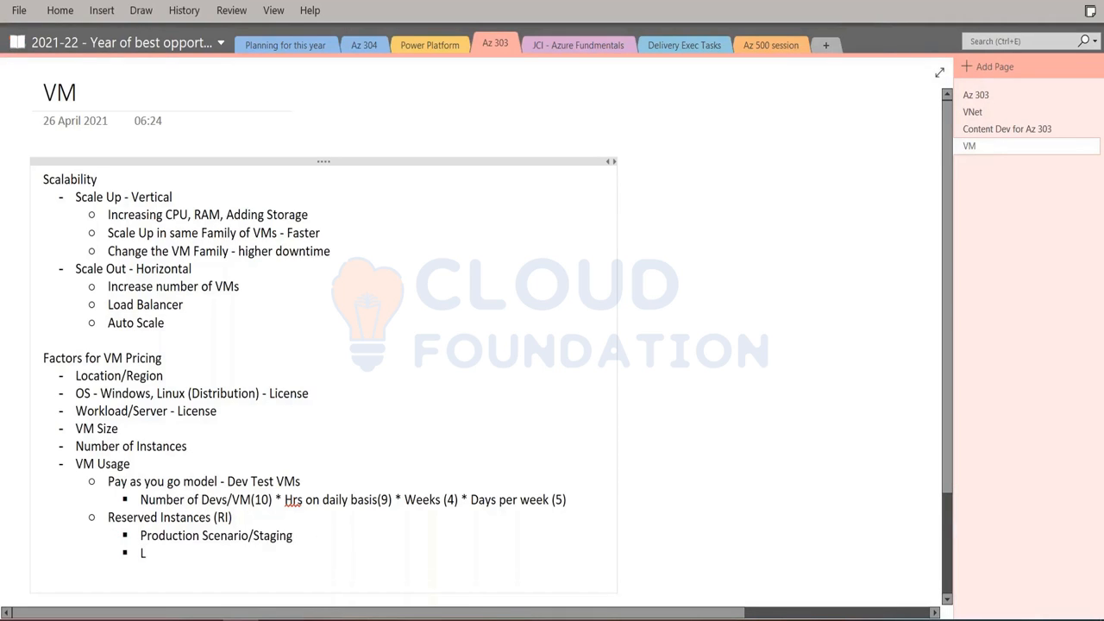
{"action": "type", "text": "icense Mobility"}
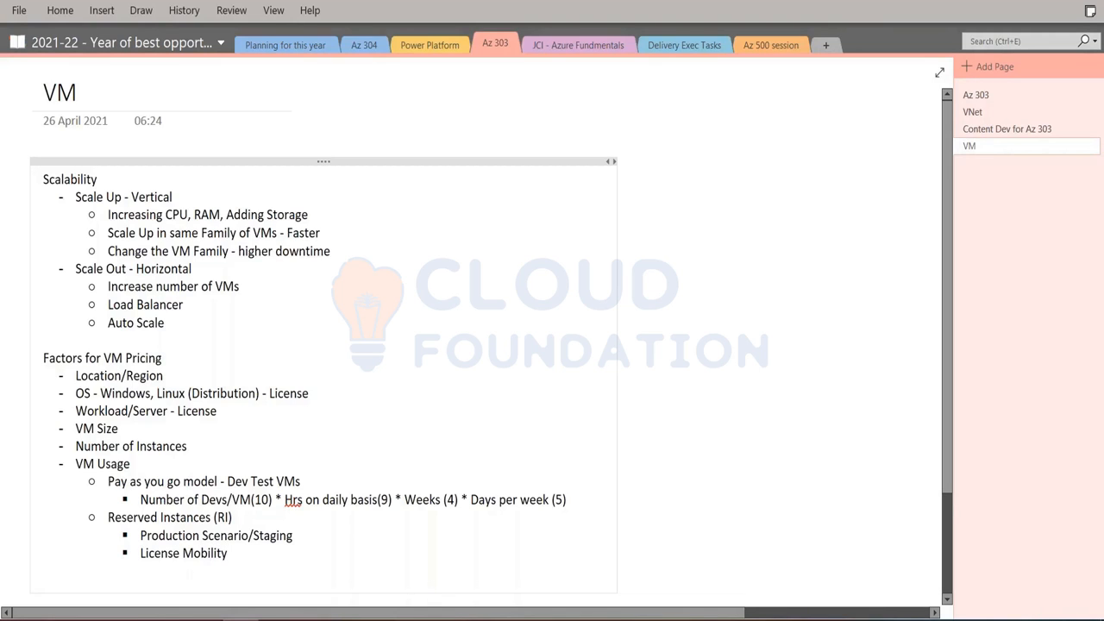
{"action": "type", "text": " -  SW Assurance, Enter"}
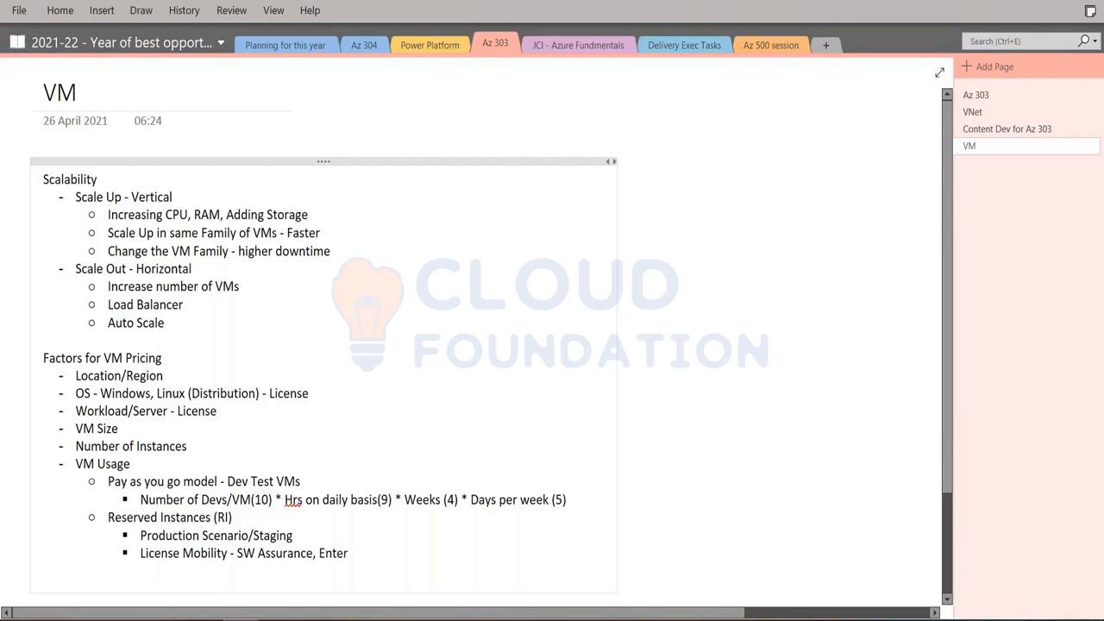
{"action": "type", "text": "prise Agreement"}
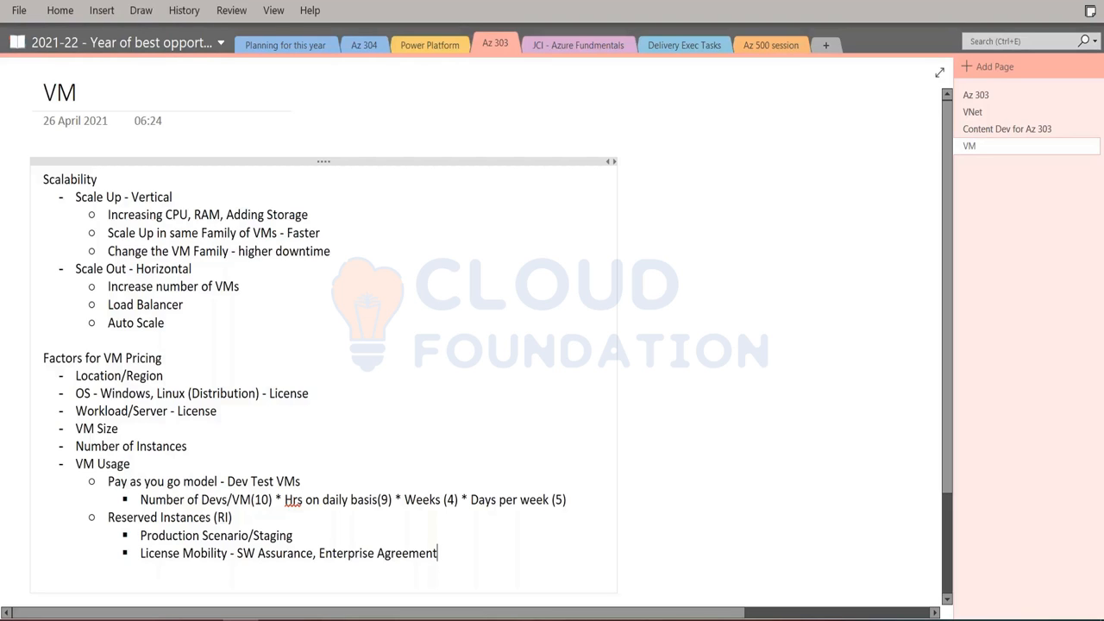
Step: Highlight the pay-as-you-go and Reserved Instances notes under VM Usage and review them against the calculator's savings options
{"action": "left_click", "coordinate": [569, 500]}
{"action": "left_click", "coordinate": [303, 483]}
{"action": "key", "text": "Home"}
{"action": "key", "text": "shift+Down"}
{"action": "key", "text": "shift+Down"}
{"action": "key", "text": "shift+Down"}
{"action": "key", "text": "shift+Down"}
{"action": "key", "text": "shift+Down"}
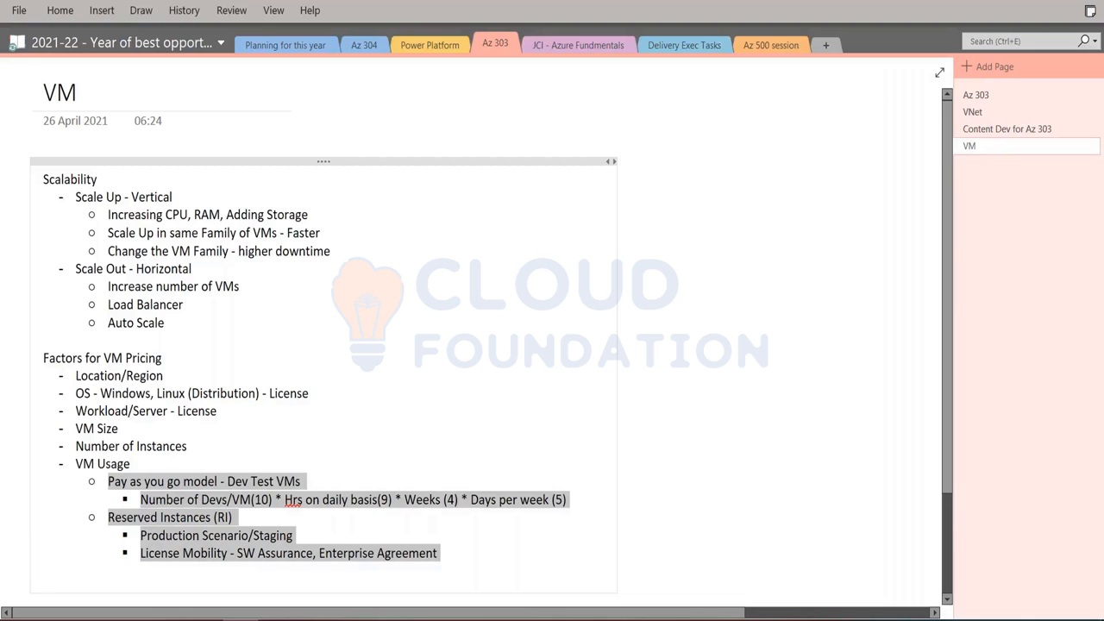
{"action": "key", "text": "alt+Tab"}
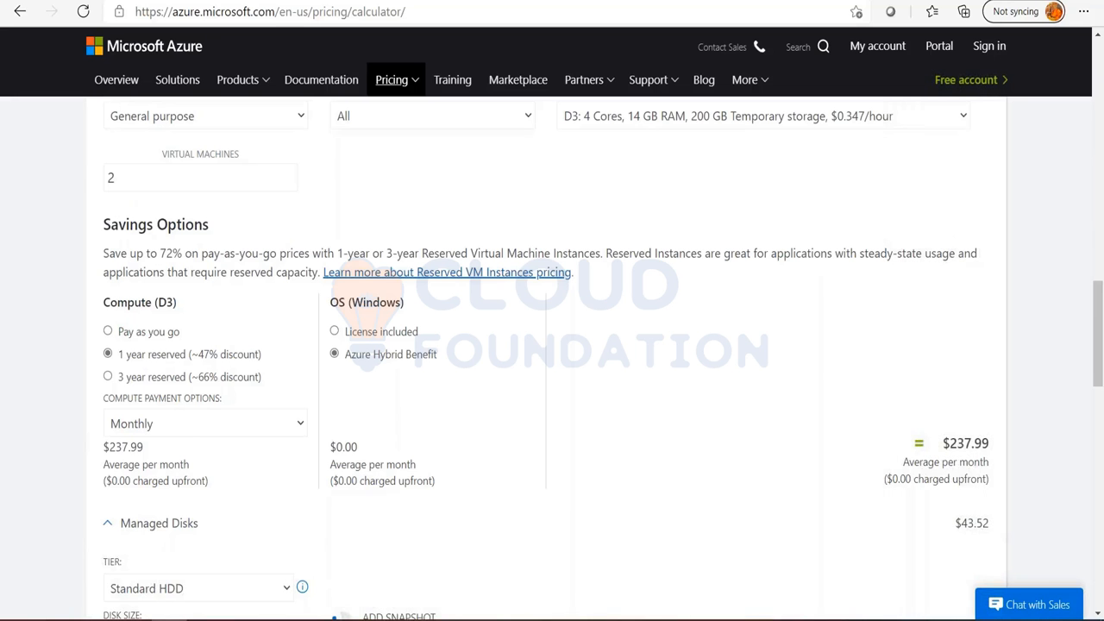
{"action": "key", "text": "alt+Tab"}
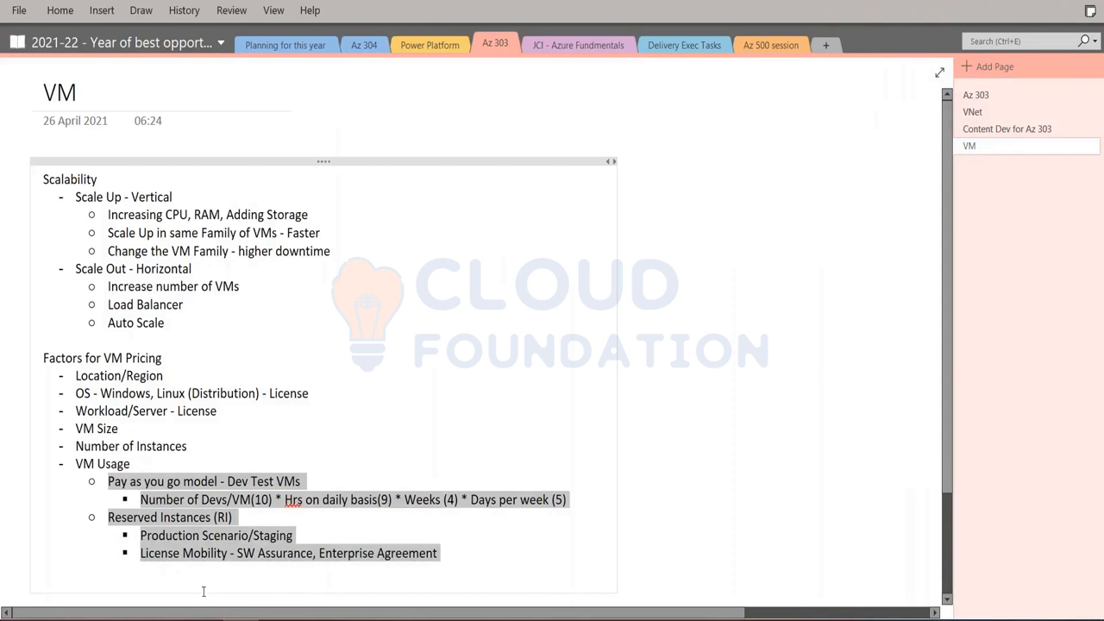
Step: Add the sub-bullet "Dev Test Pricing" under the pay-as-you-go model, below the usage formula
{"action": "left_click", "coordinate": [601, 502]}
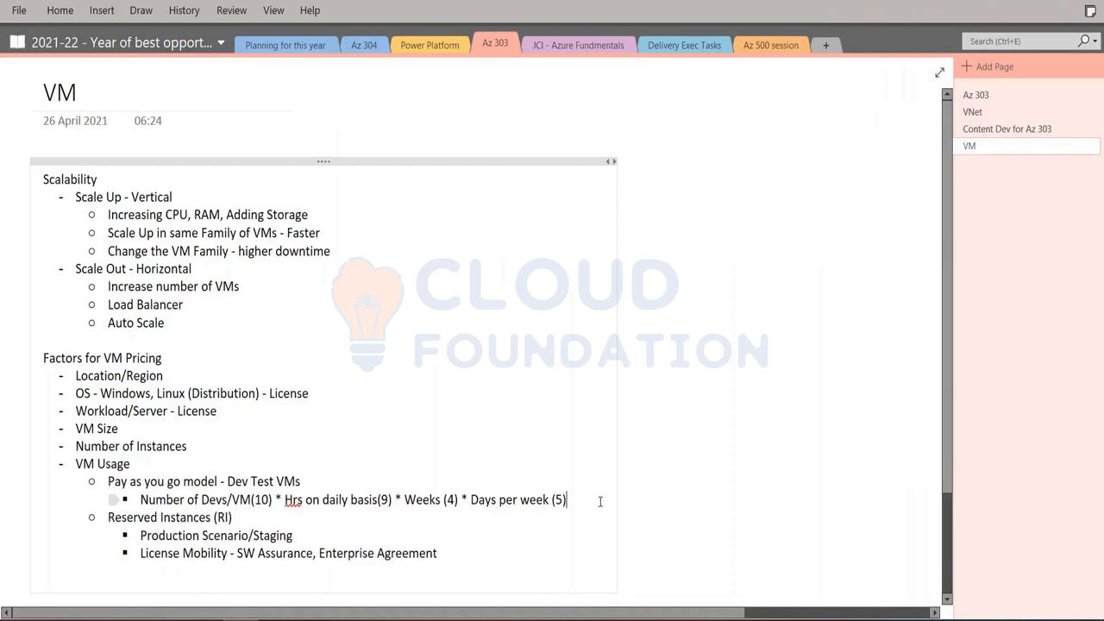
{"action": "key", "text": "Return"}
{"action": "type", "text": "Dev Tes"}
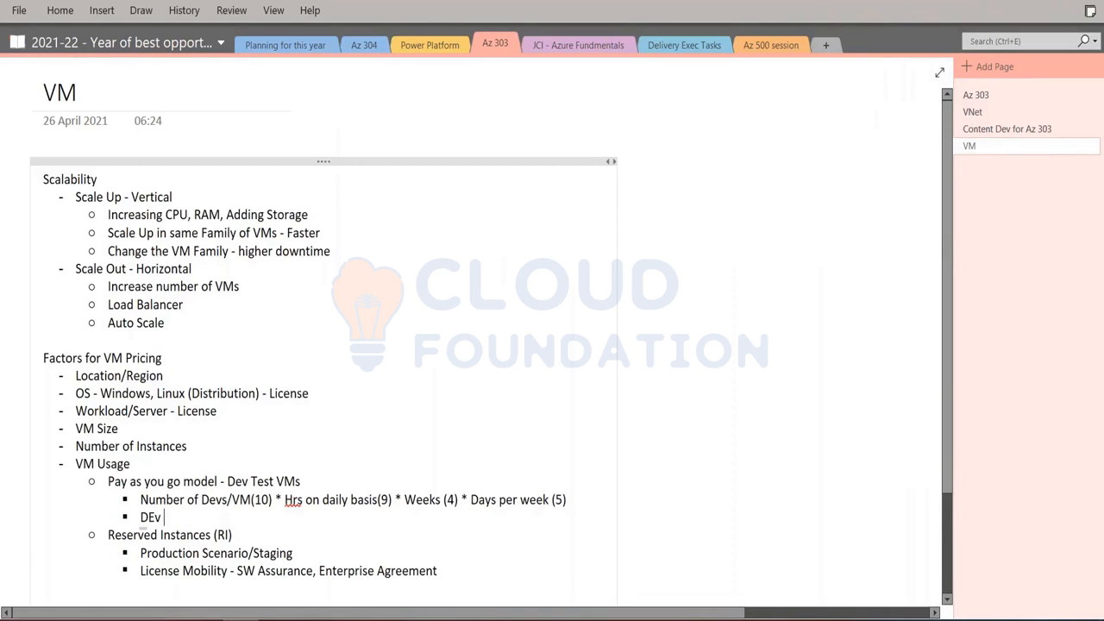
{"action": "type", "text": "t Pricing"}
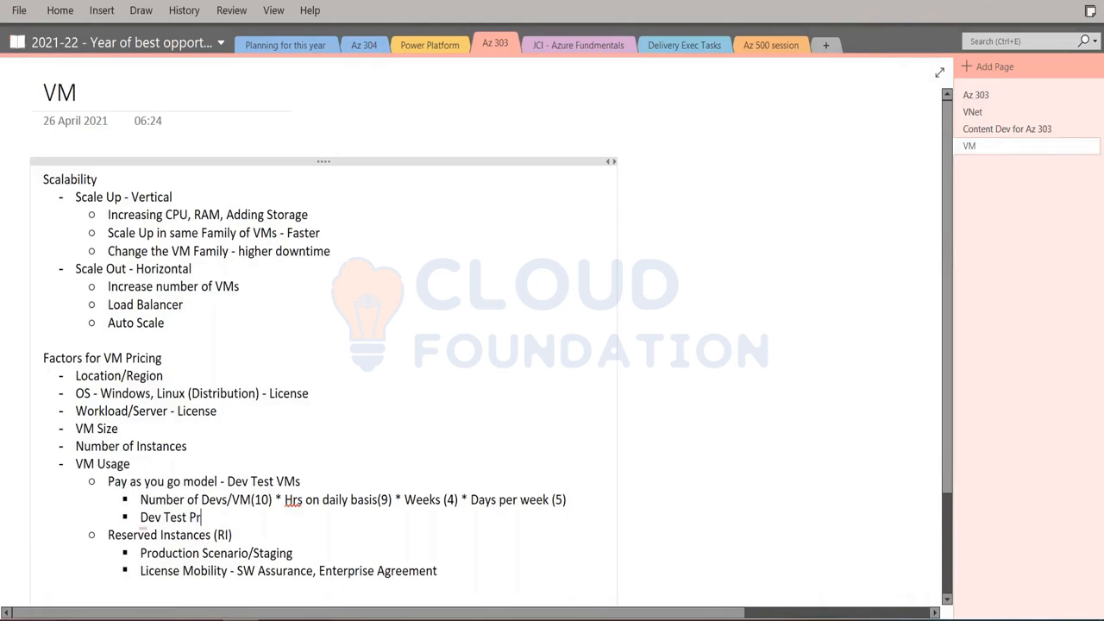